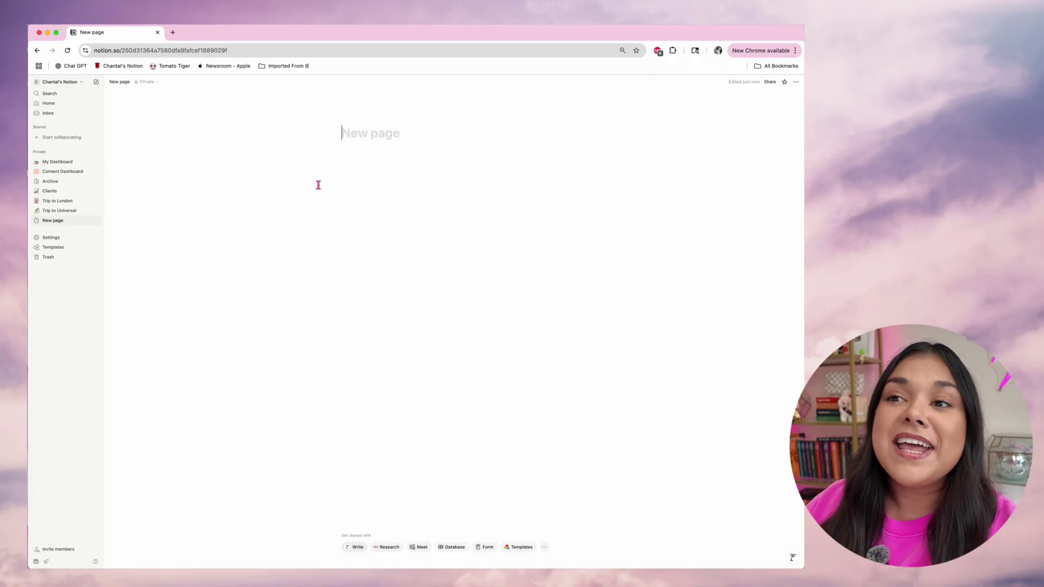
# Title the new page "My Dashboard".
pyautogui.write('My ')
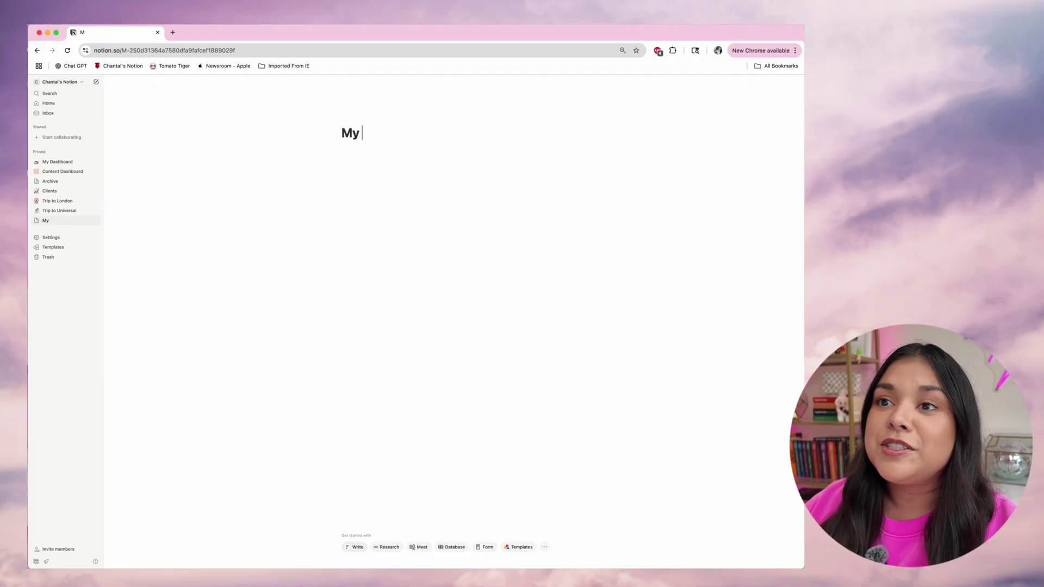
pyautogui.write('dAS')
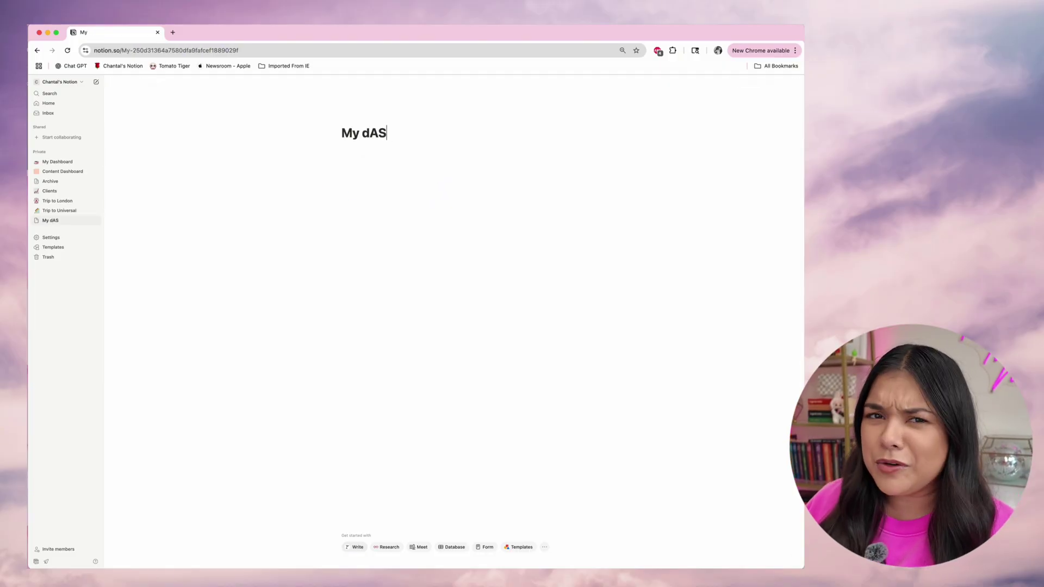
pyautogui.write('HBOAR')
pyautogui.press('BackSpace')
pyautogui.press('BackSpace')
pyautogui.press('BackSpace')
pyautogui.press('BackSpace')
pyautogui.press('BackSpace')
pyautogui.press('BackSpace')
pyautogui.press('BackSpace')
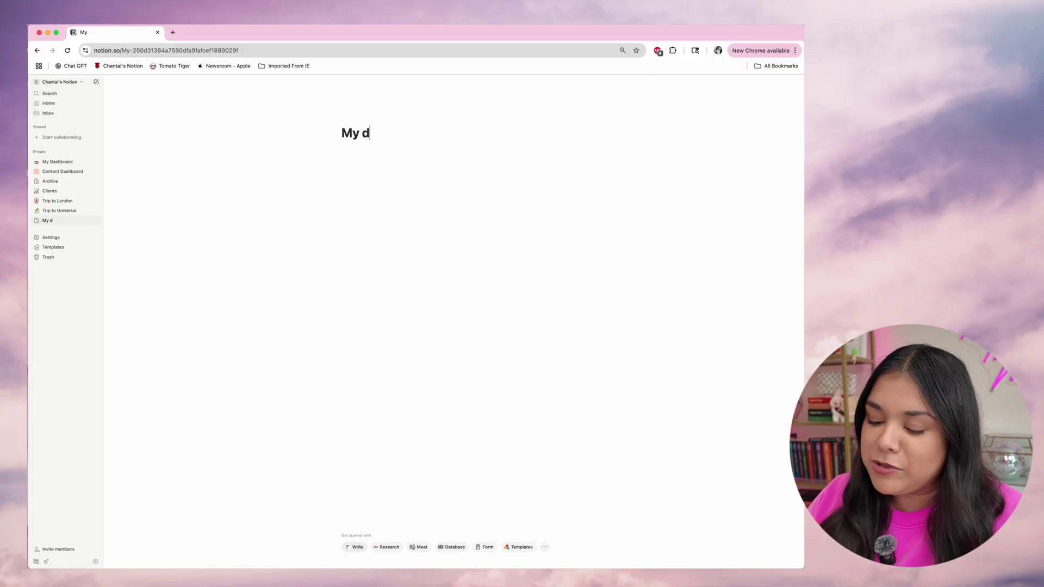
pyautogui.write('ashboar')
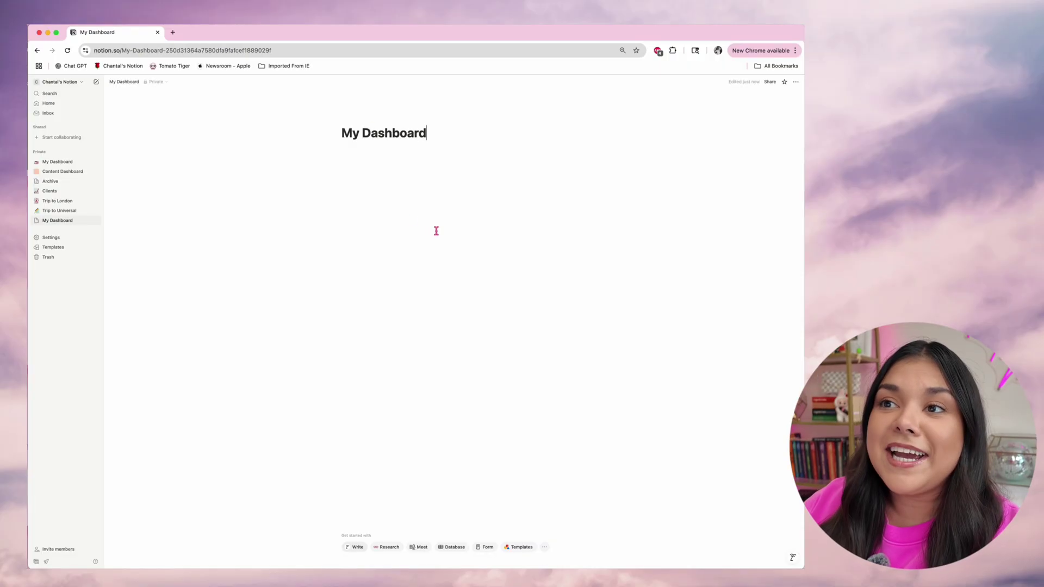
# Add a cover to the My Dashboard page and browse the built-in gallery of alternative covers.
pyautogui.moveTo(385, 117)
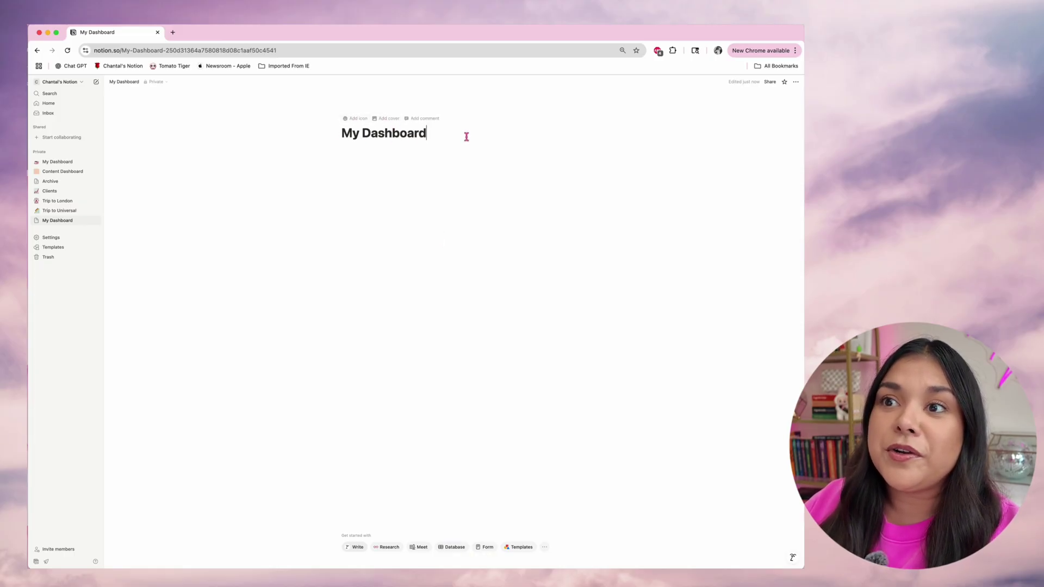
pyautogui.click(391, 123)
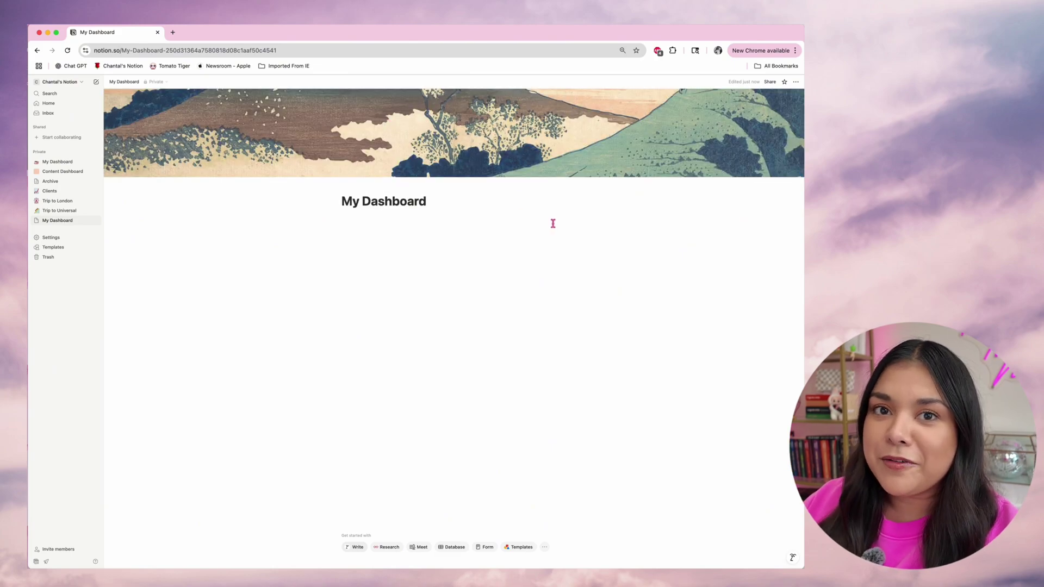
pyautogui.moveTo(546, 121)
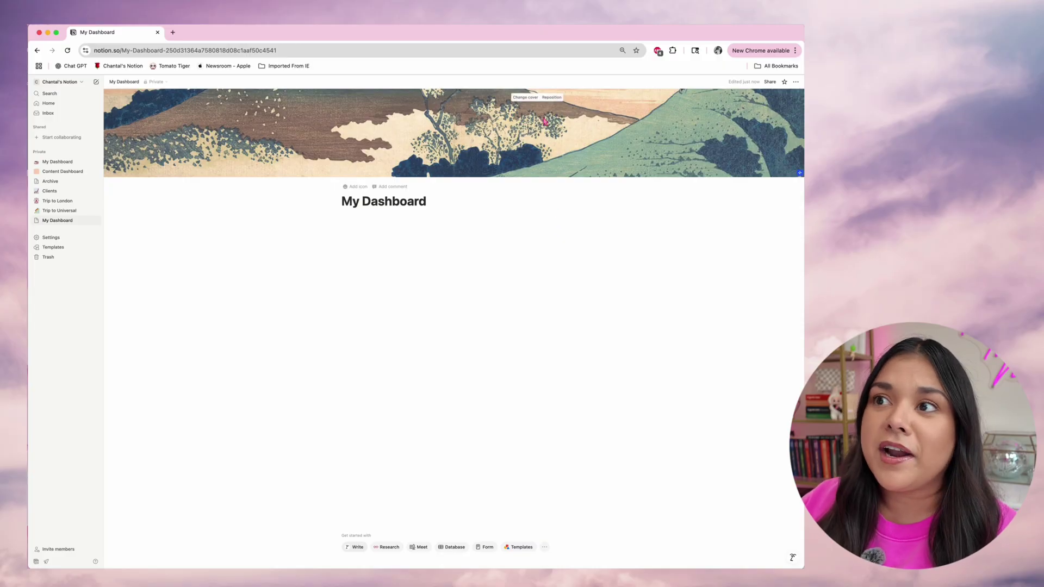
pyautogui.click(526, 98)
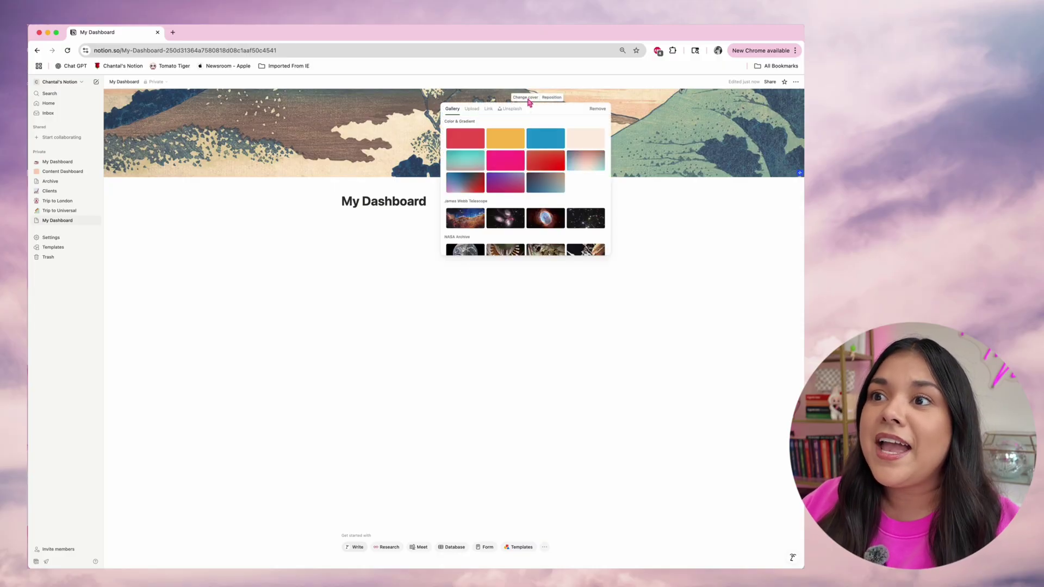
pyautogui.scroll(-5, 562, 210)
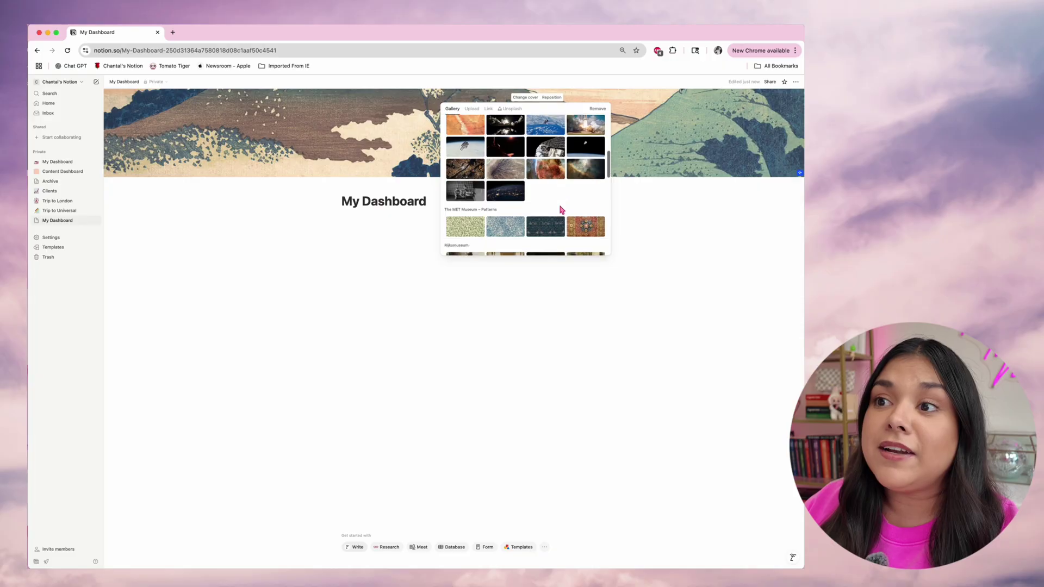
pyautogui.scroll(3, 562, 209)
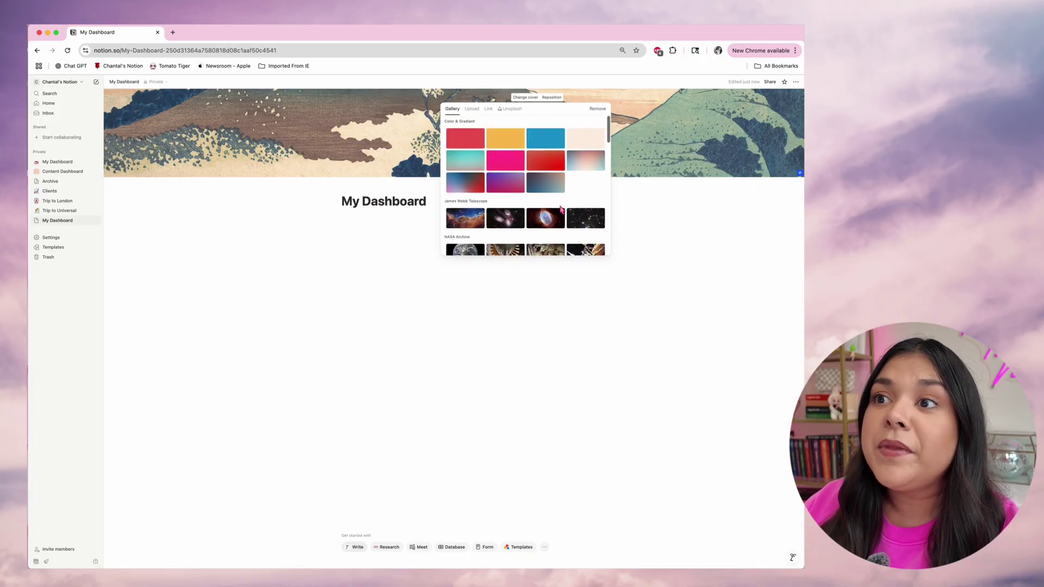
# Search Unsplash for "sky" and set the pink clouds photo as the page cover.
pyautogui.click(471, 110)
pyautogui.click(489, 110)
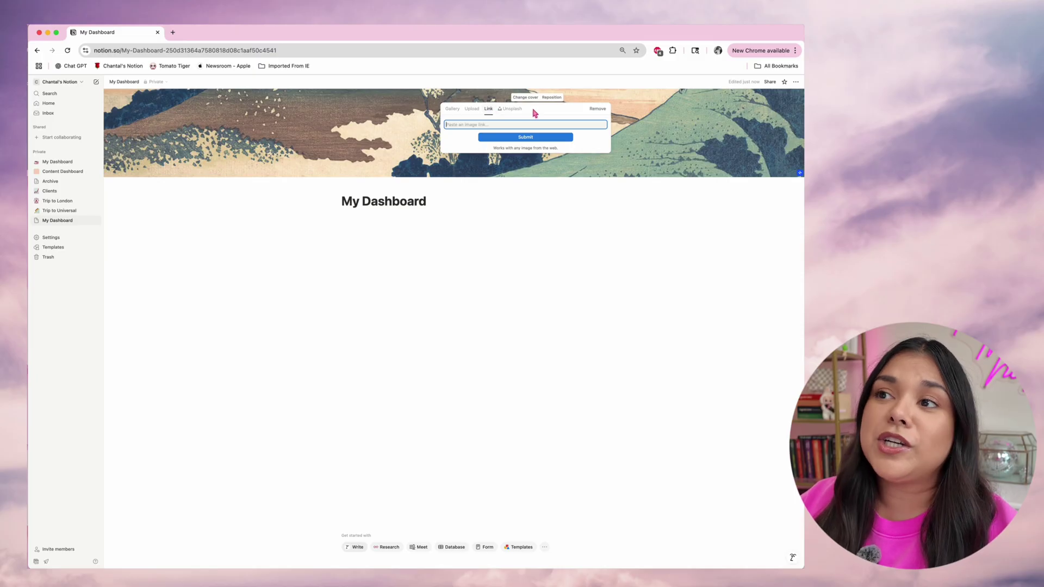
pyautogui.click(512, 109)
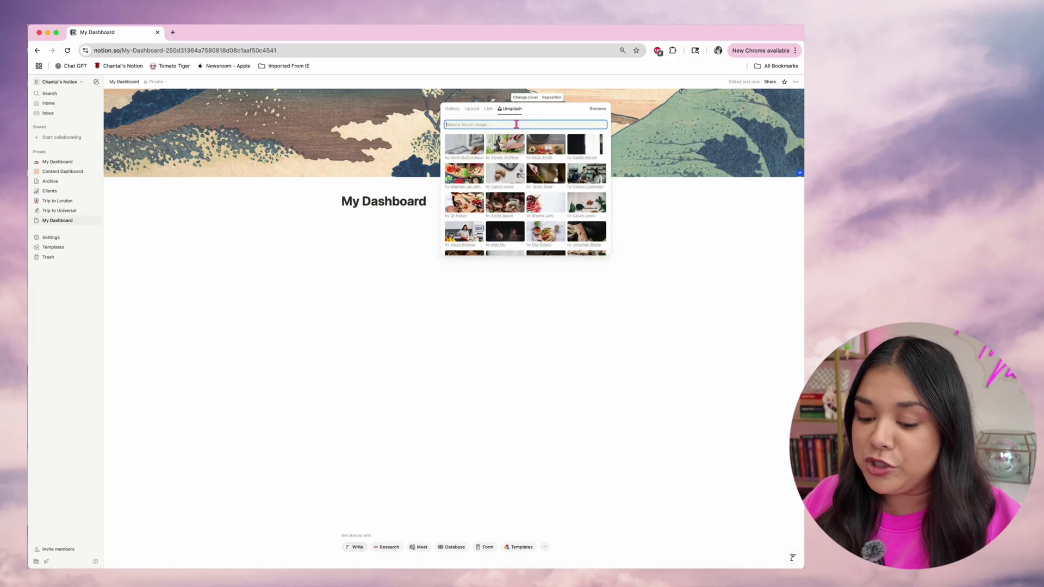
pyautogui.write('sky')
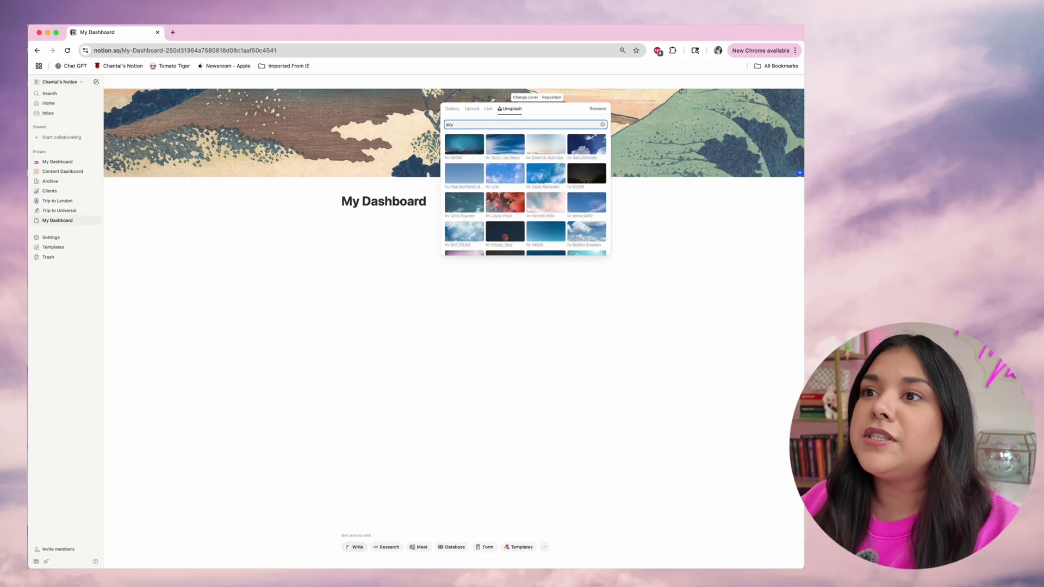
pyautogui.scroll(-4, 521, 217)
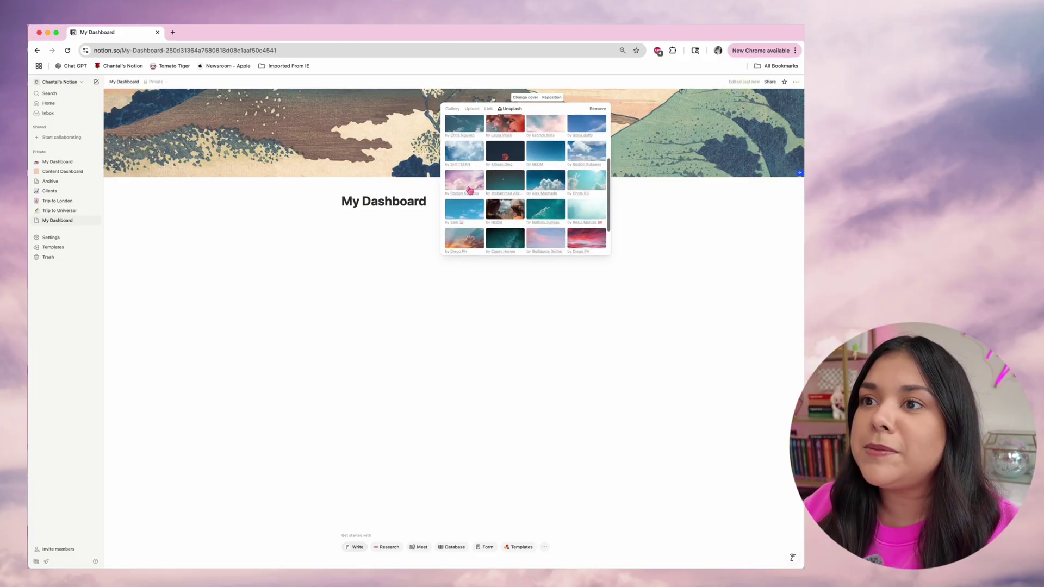
pyautogui.click(463, 189)
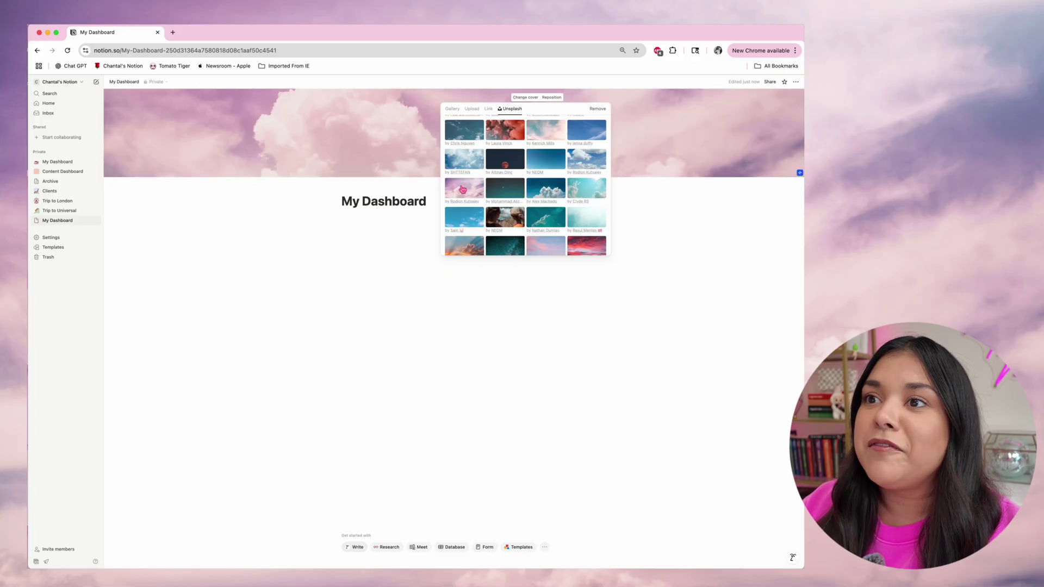
pyautogui.click(319, 182)
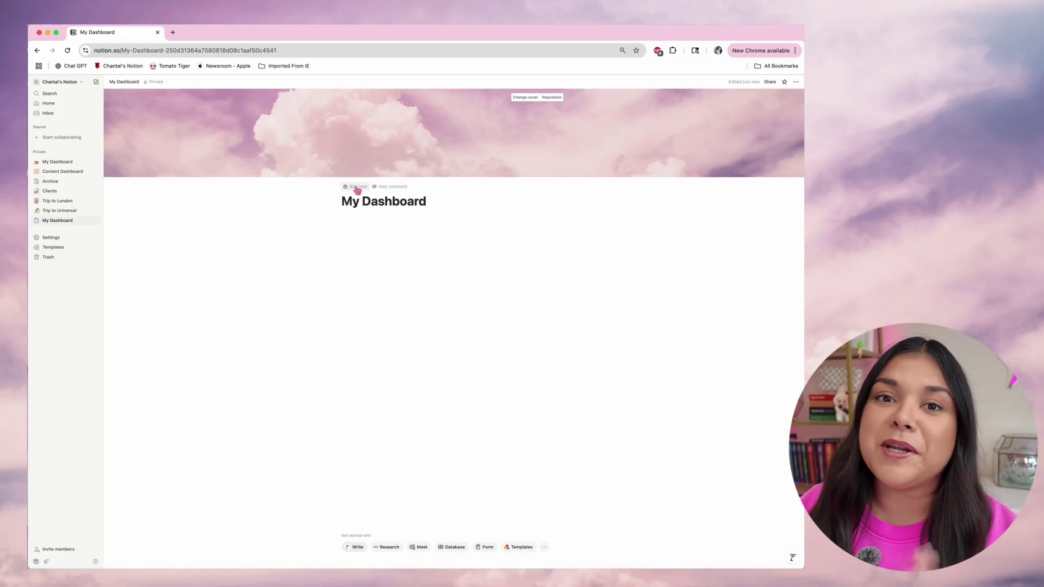
# Add a page icon using the blue evil-eye emoji from the recent emojis.
pyautogui.click(358, 187)
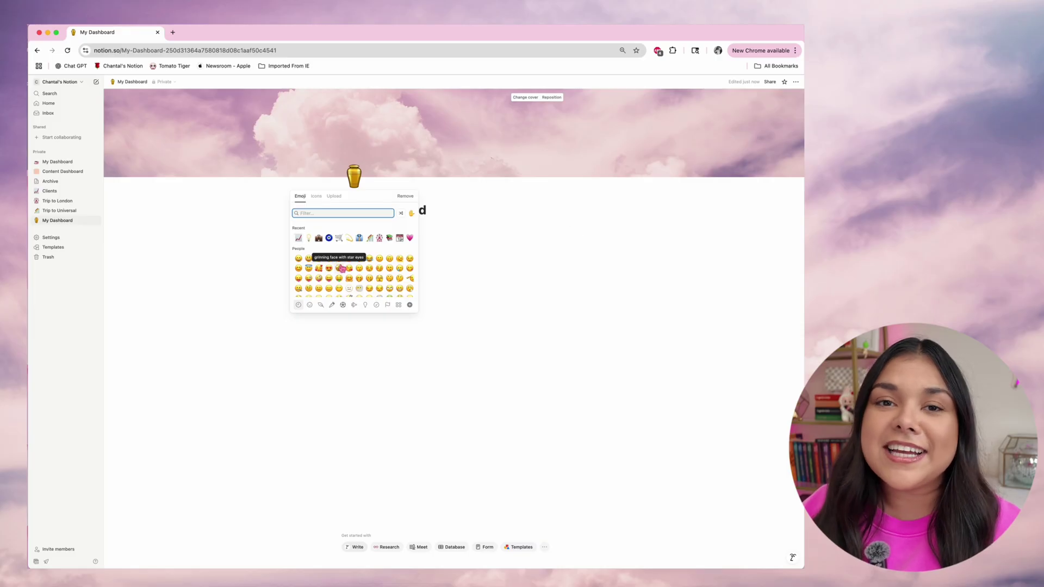
pyautogui.scroll(-2, 345, 269)
pyautogui.scroll(2, 345, 261)
pyautogui.click(330, 238)
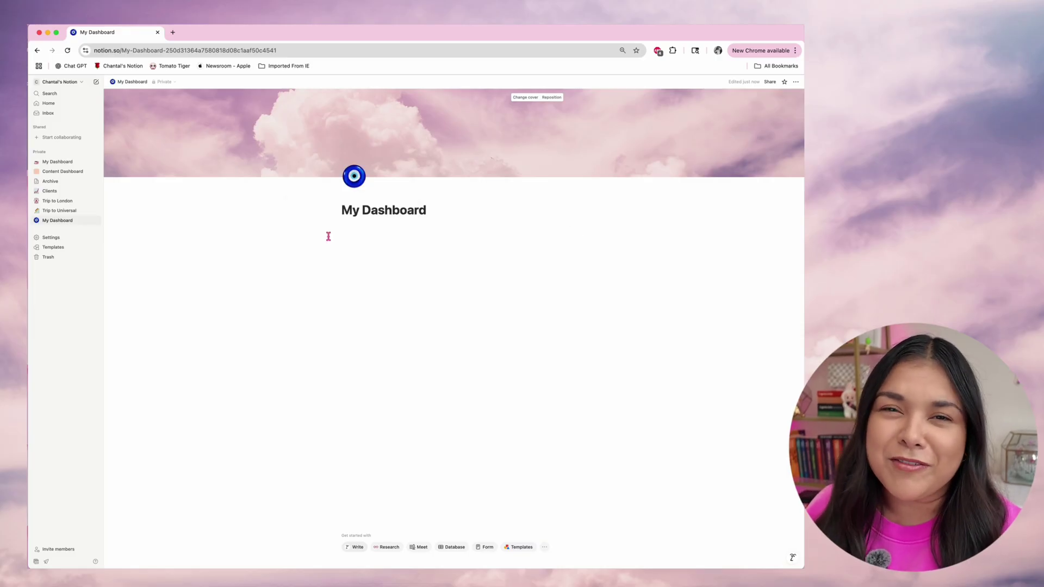
# Look through the built-in icons and the apple icon's colour variants, and open the custom image upload for the page icon.
pyautogui.click(354, 176)
pyautogui.click(319, 197)
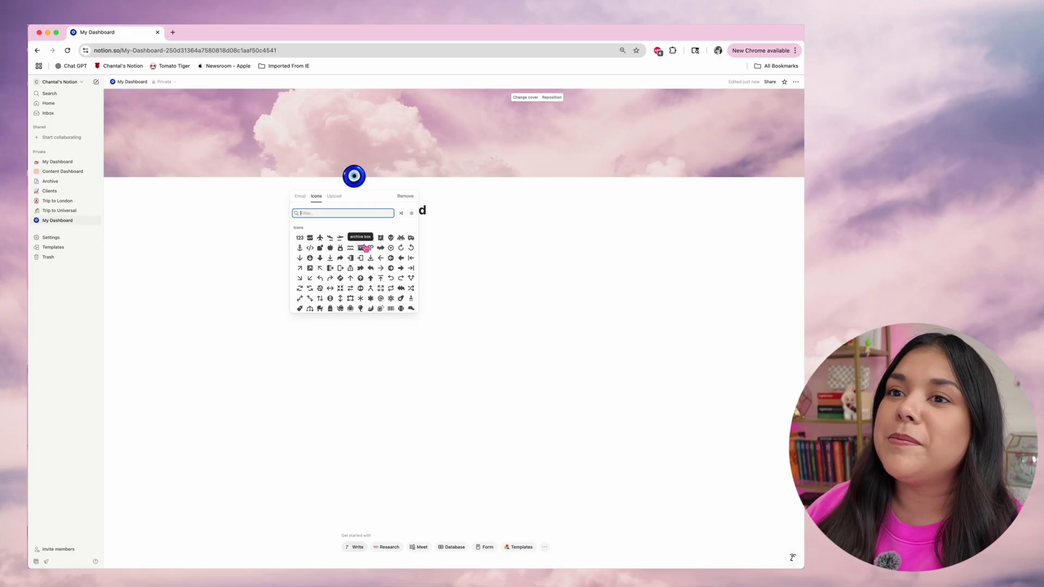
pyautogui.click(329, 249)
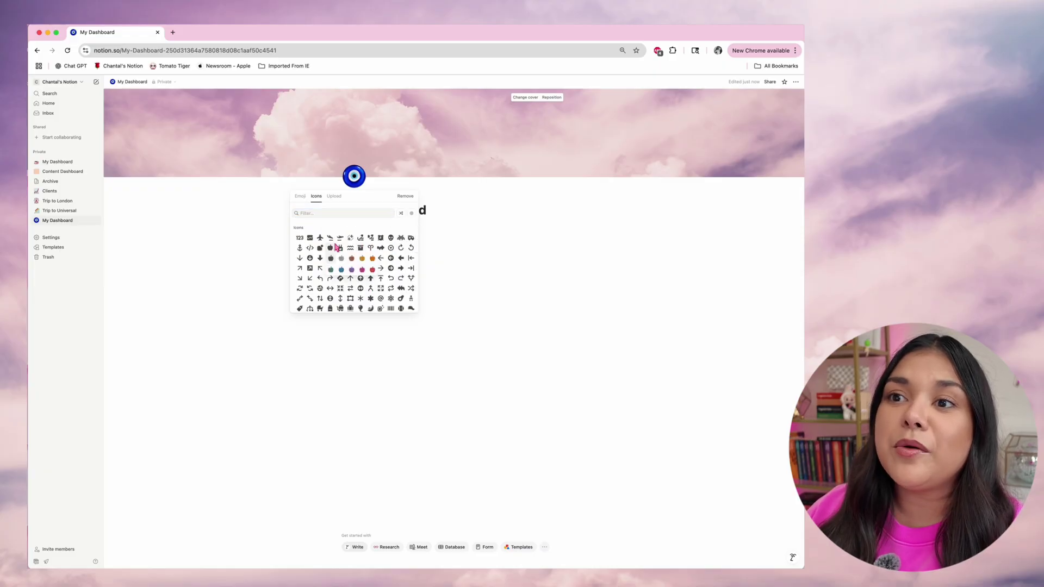
pyautogui.click(338, 201)
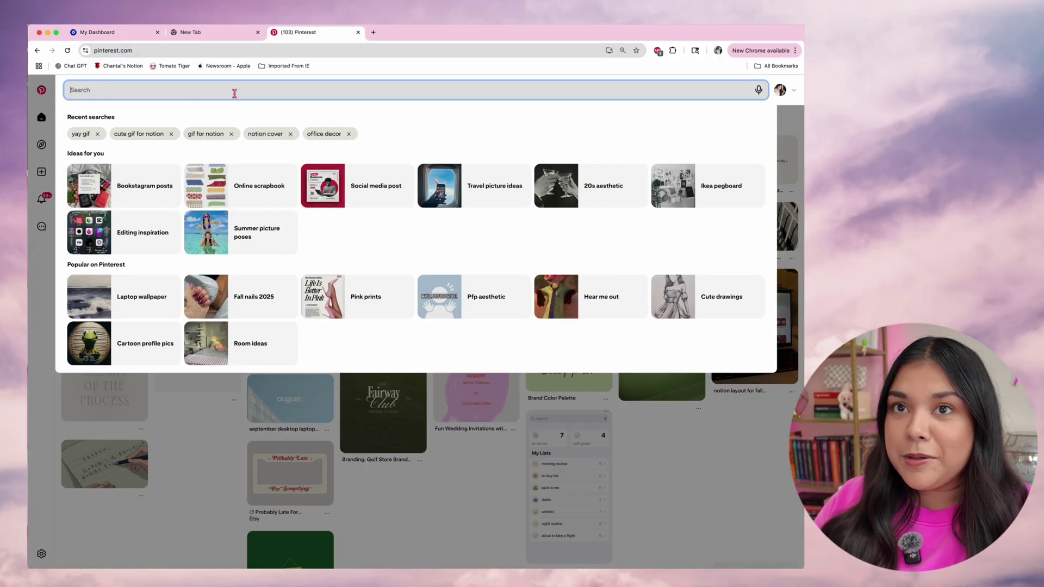
# Search Pinterest for "gif for notion" and copy the image address of the pixel-art coffee cup GIF.
pyautogui.write('gif for notion')
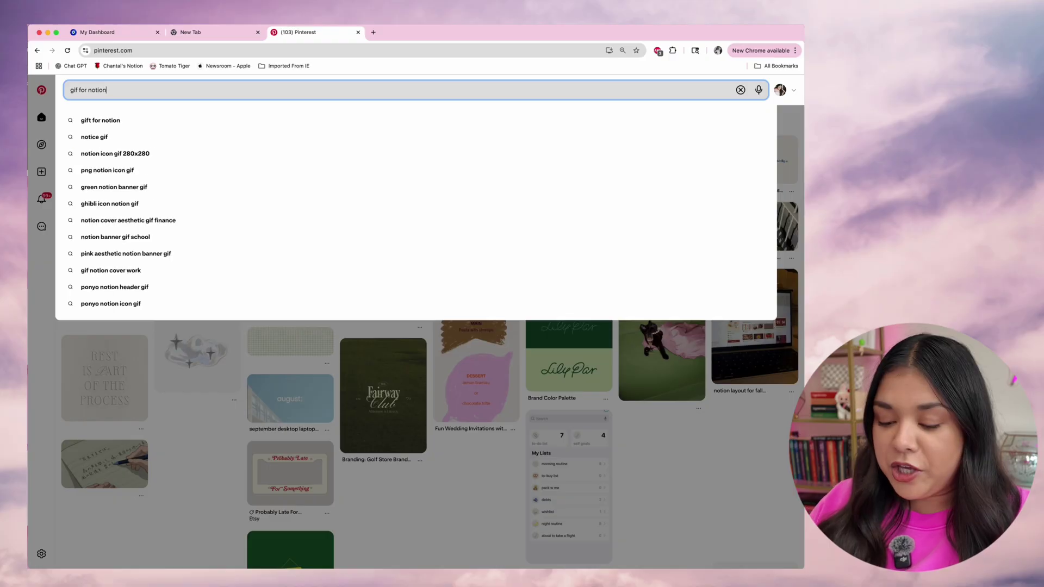
pyautogui.press('Return')
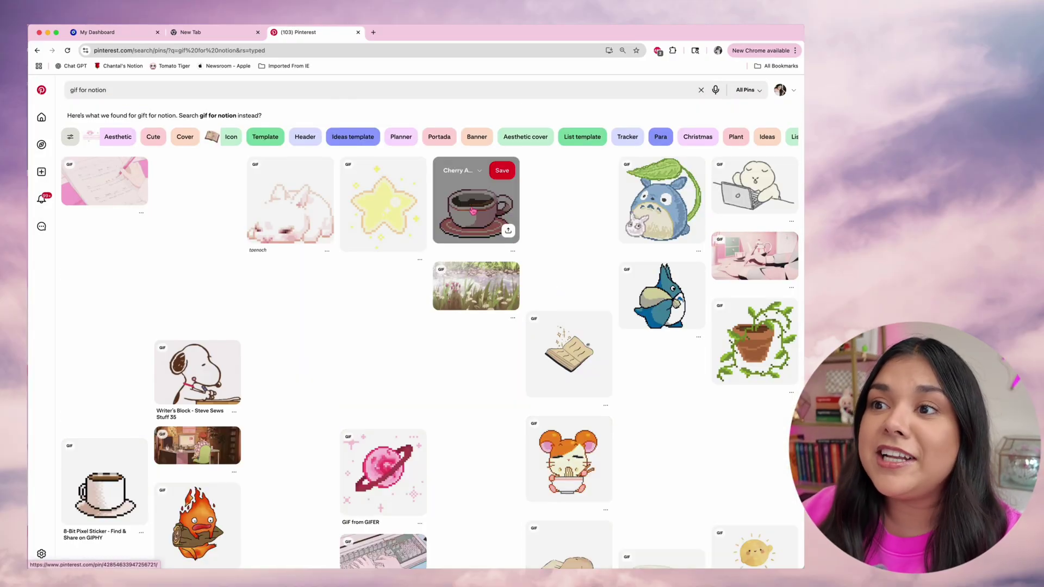
pyautogui.click(475, 210)
pyautogui.rightClick(239, 251)
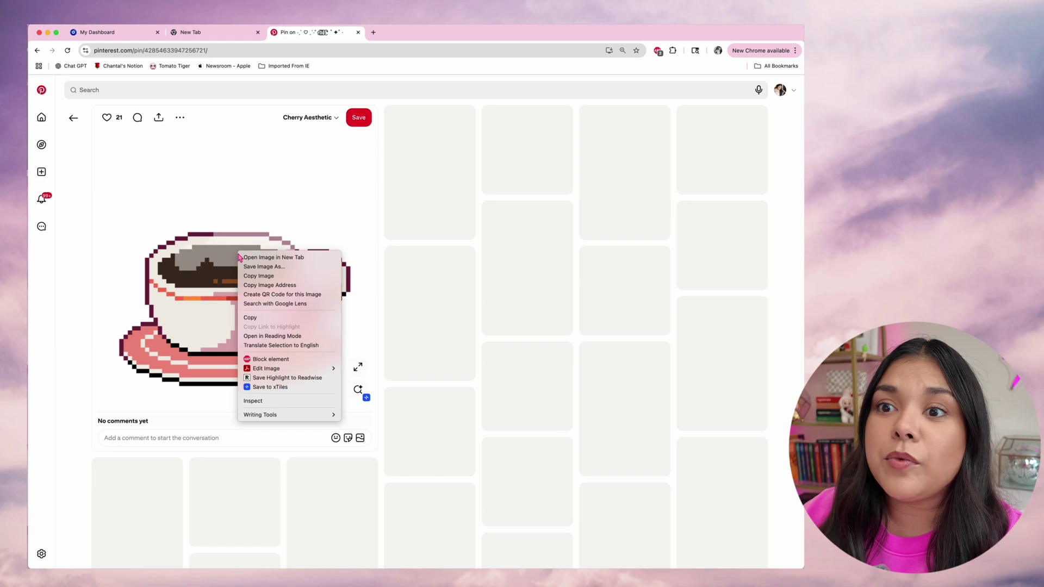
pyautogui.click(261, 285)
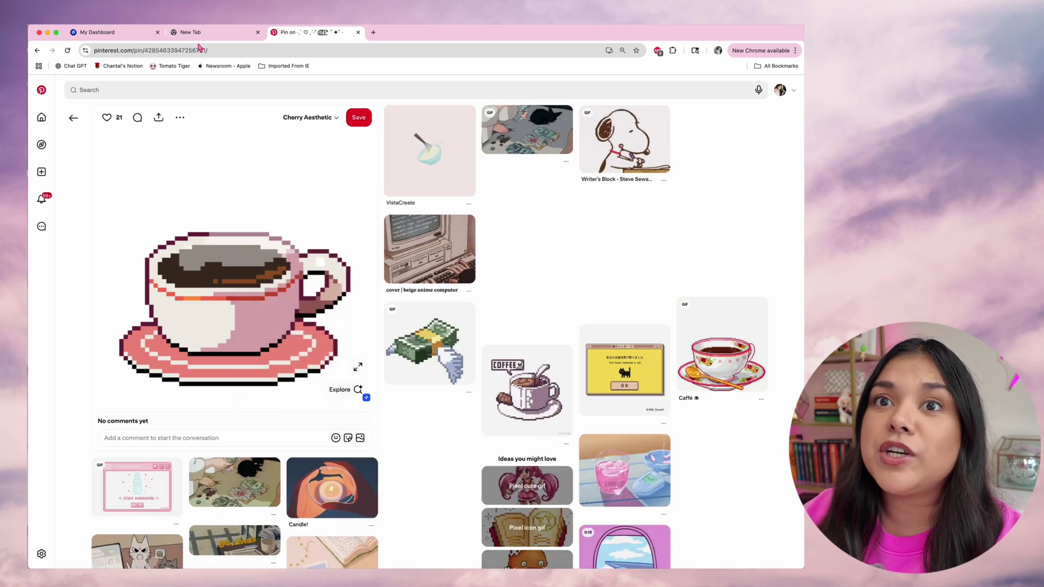
# Return to the Notion page and save the copied coffee cup GIF as its icon.
pyautogui.click(142, 35)
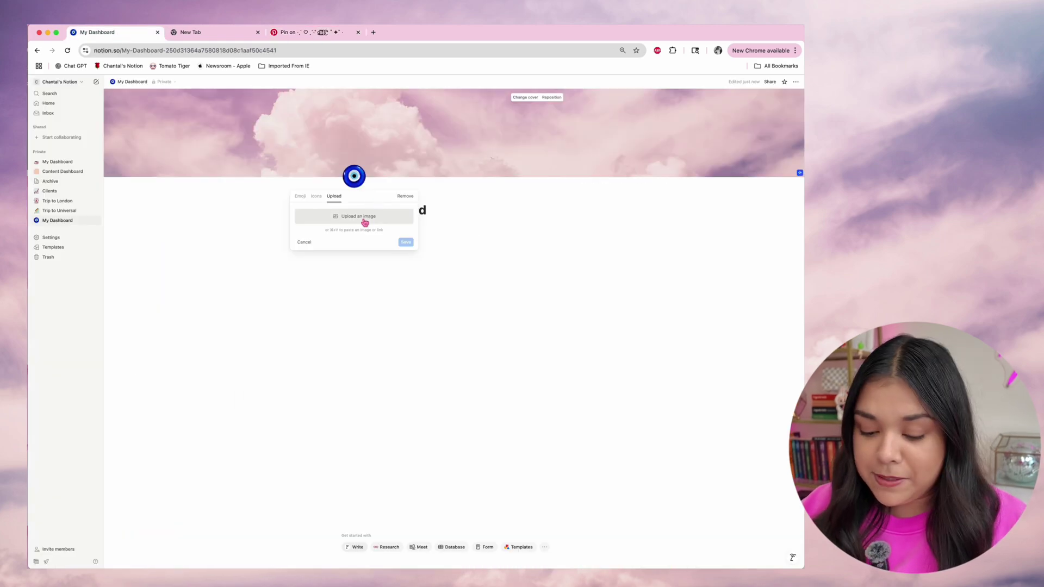
pyautogui.press('super+v')
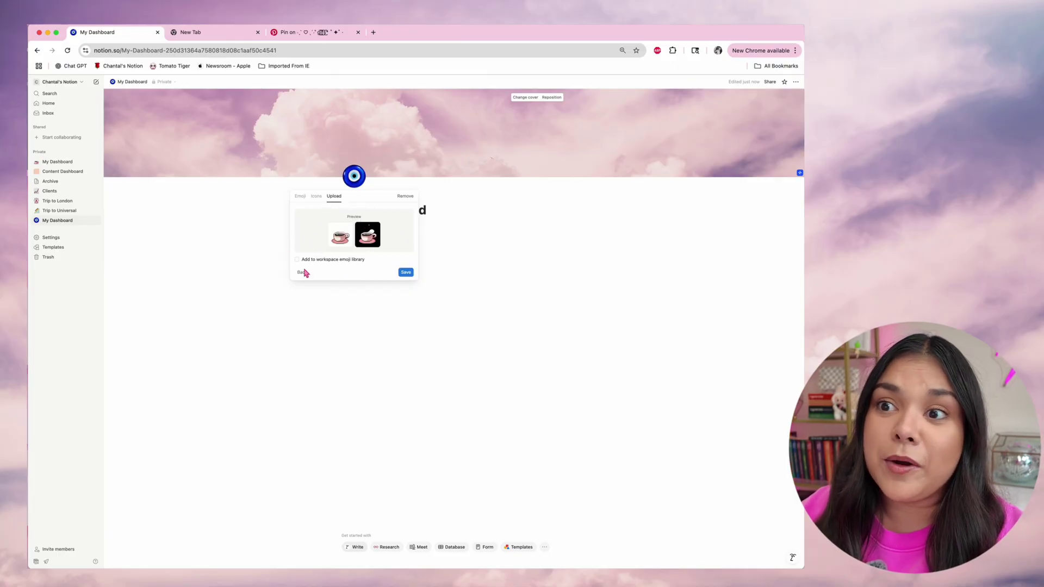
pyautogui.click(406, 272)
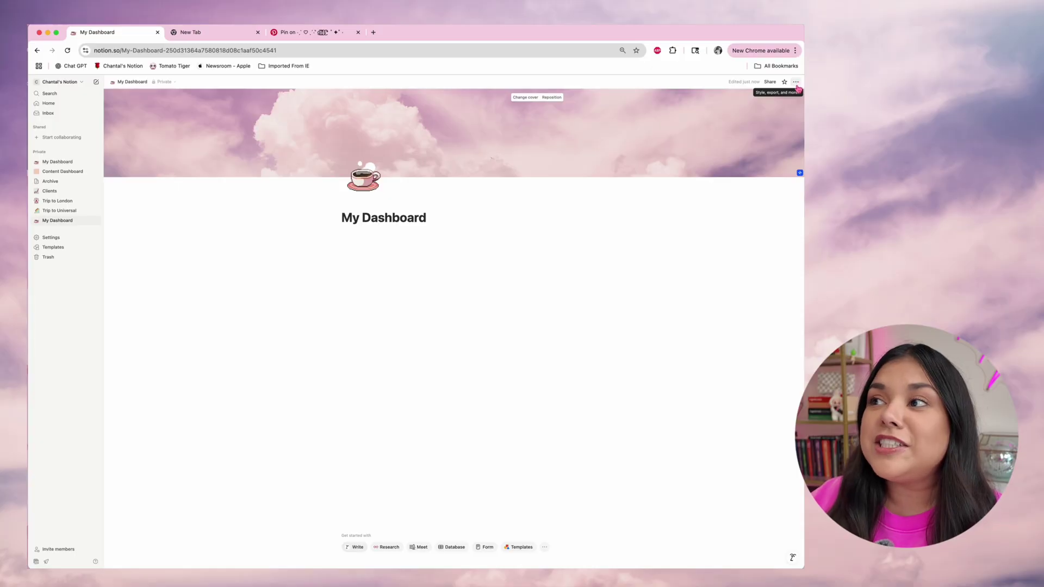
# Turn on small text and full width for the My Dashboard page.
pyautogui.click(796, 82)
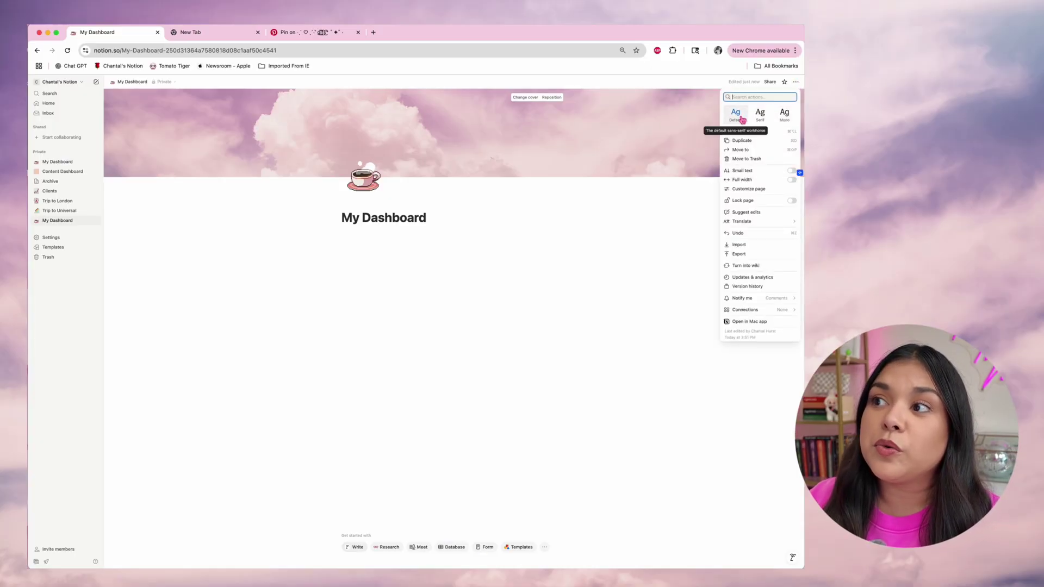
pyautogui.click(791, 172)
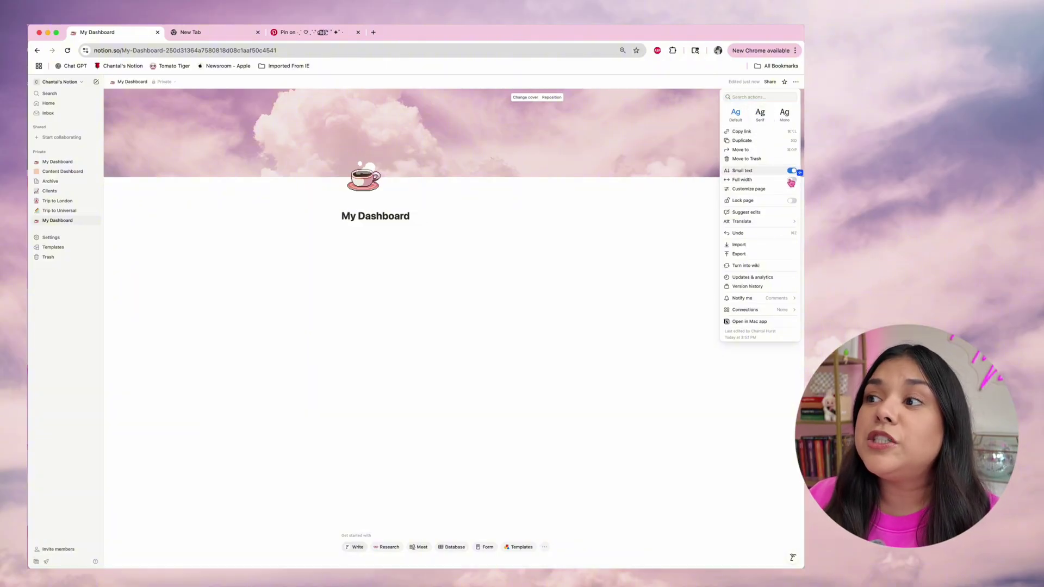
pyautogui.click(792, 181)
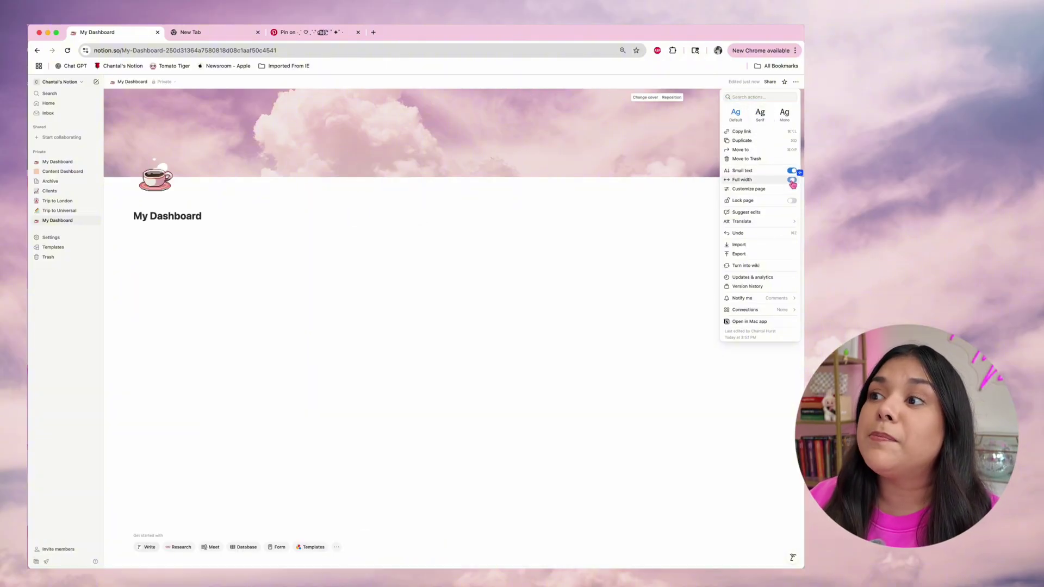
pyautogui.click(449, 345)
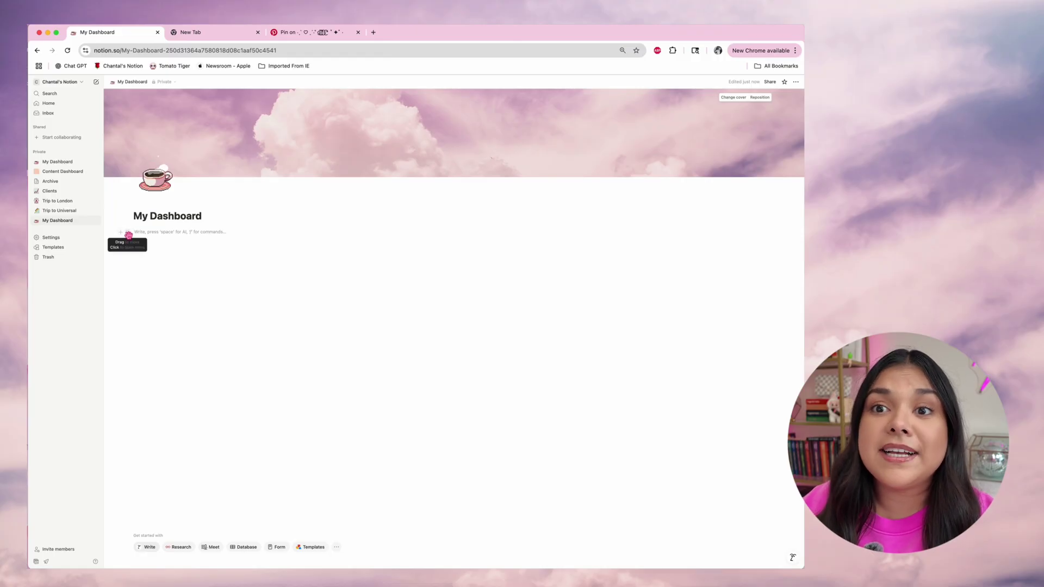
# Insert a calendar view database titled Schedule below the My Dashboard heading.
pyautogui.click(121, 232)
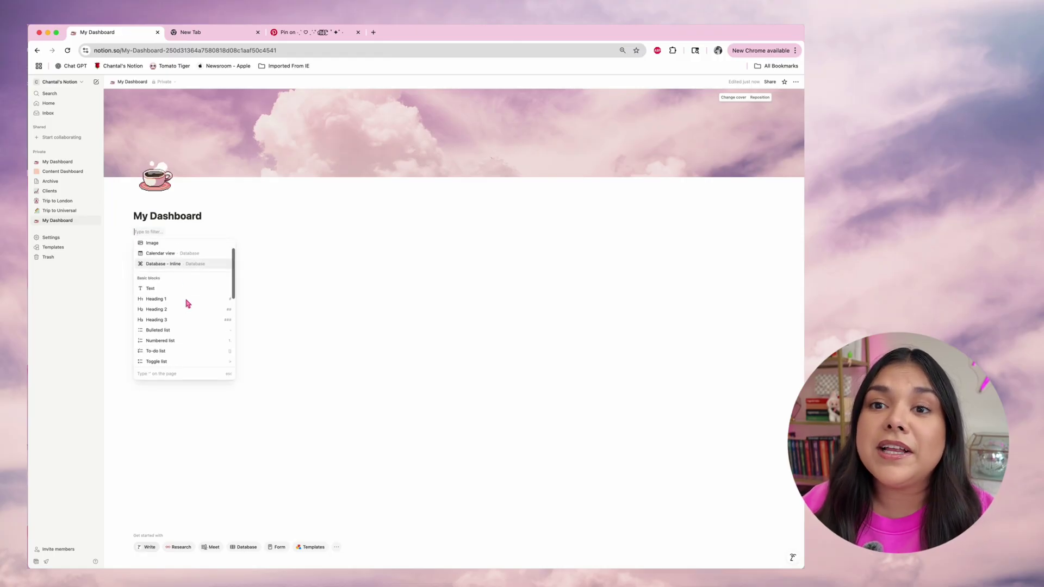
pyautogui.scroll(-10, 186, 303)
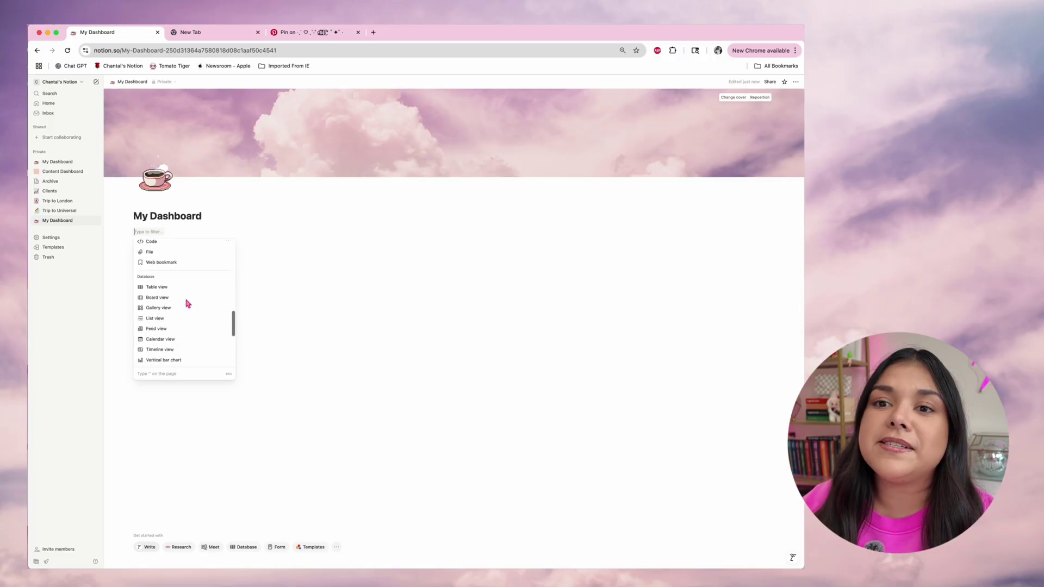
pyautogui.scroll(-5, 186, 303)
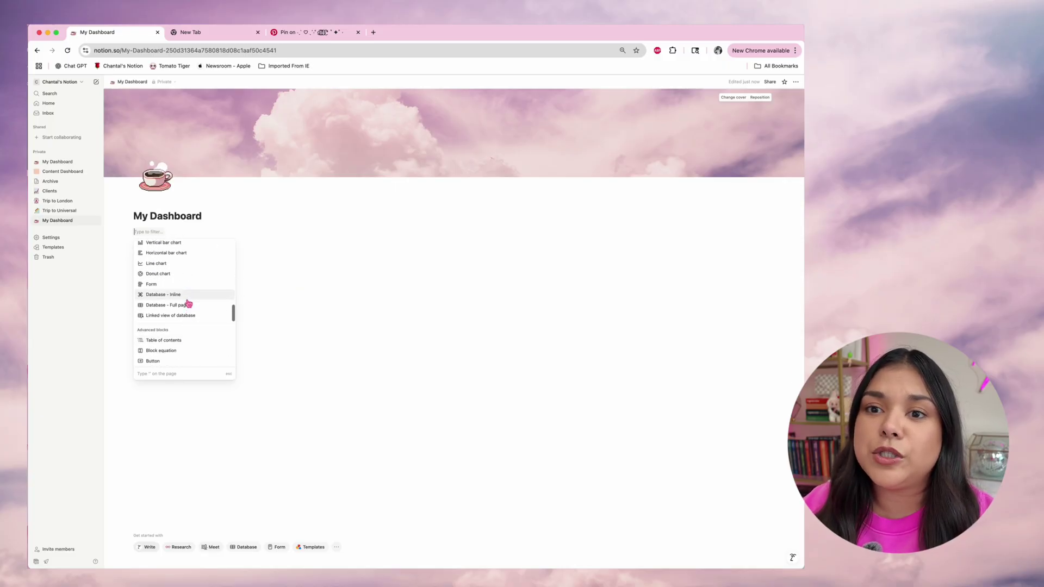
pyautogui.scroll(5, 189, 304)
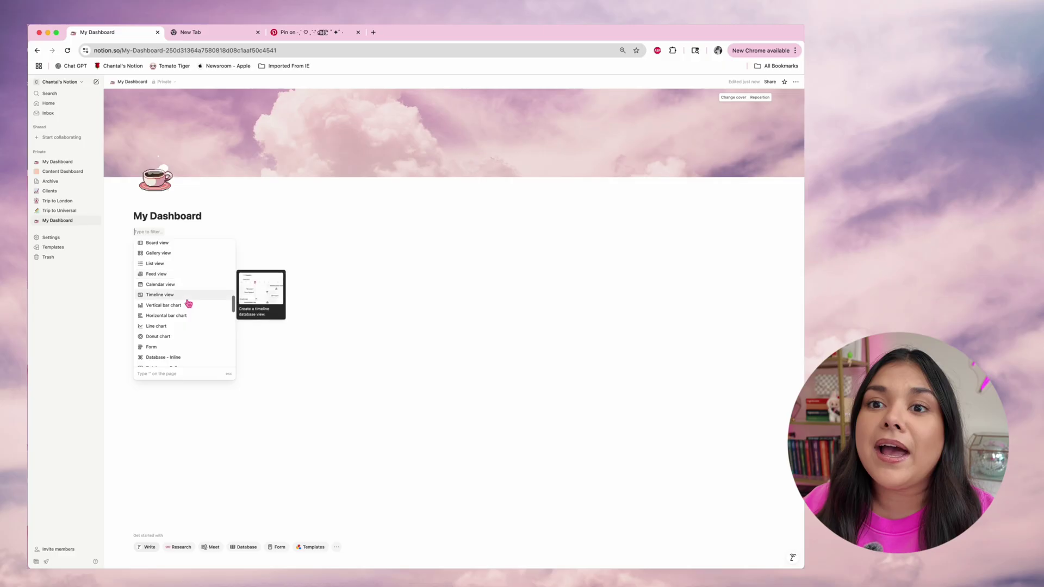
pyautogui.click(183, 284)
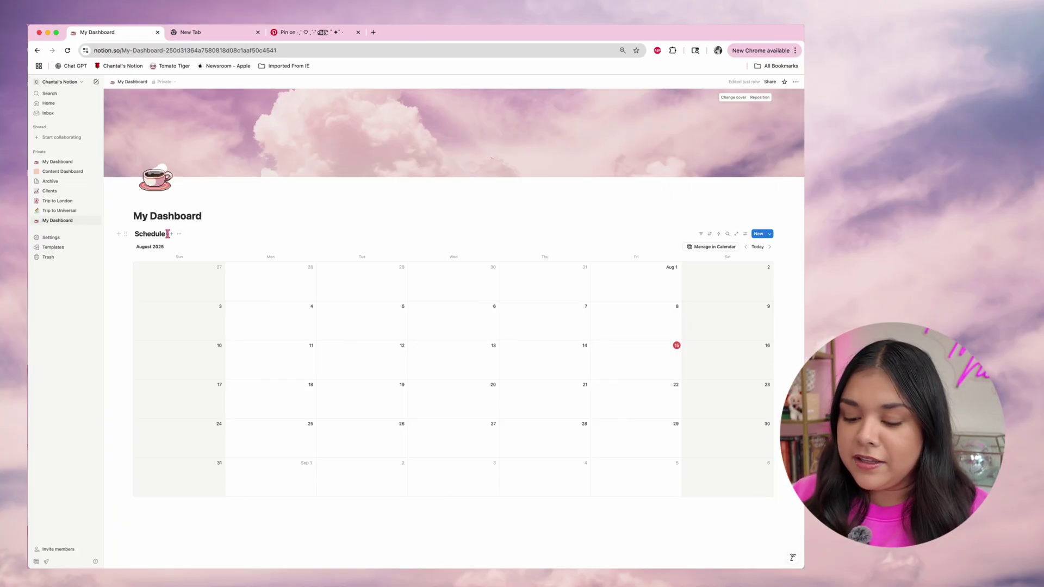
# Add the sparkles emoji after the word Schedule in the calendar's title.
pyautogui.click(168, 237)
pyautogui.press('Escape')
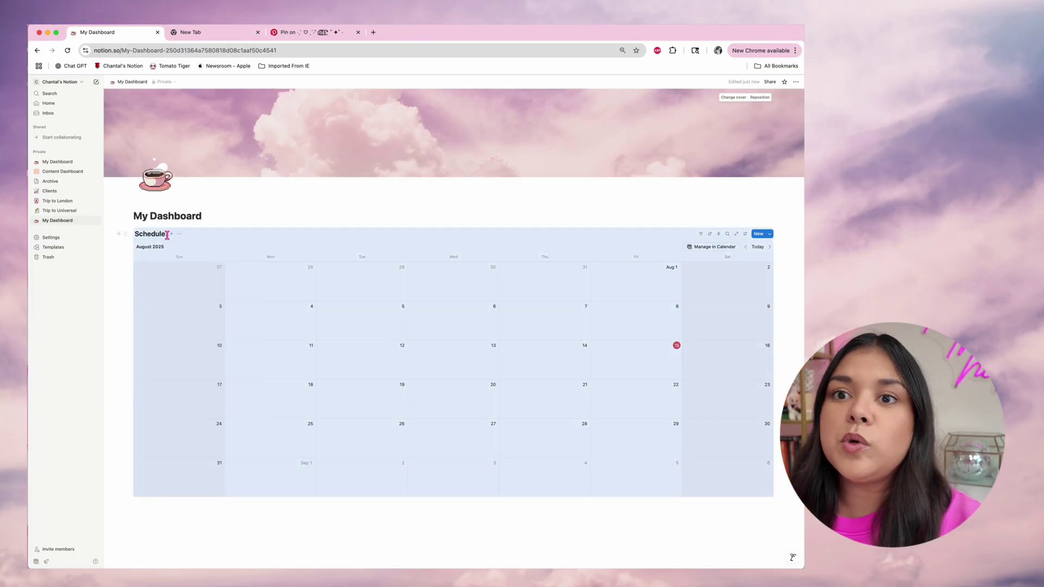
pyautogui.click(168, 235)
pyautogui.rightClick(168, 235)
pyautogui.rightClick(167, 235)
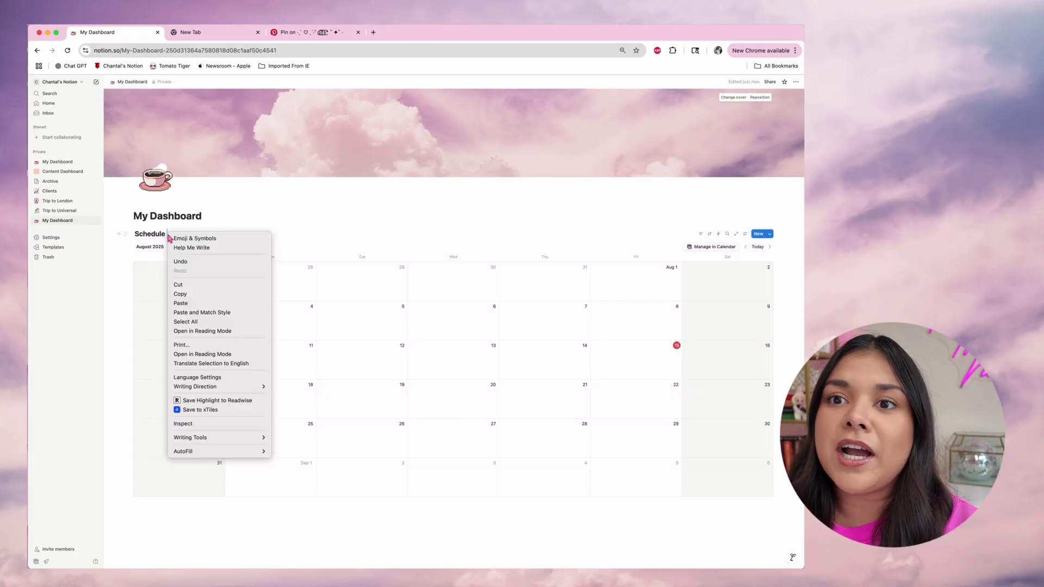
pyautogui.press('Escape')
pyautogui.press('ctrl+super+space')
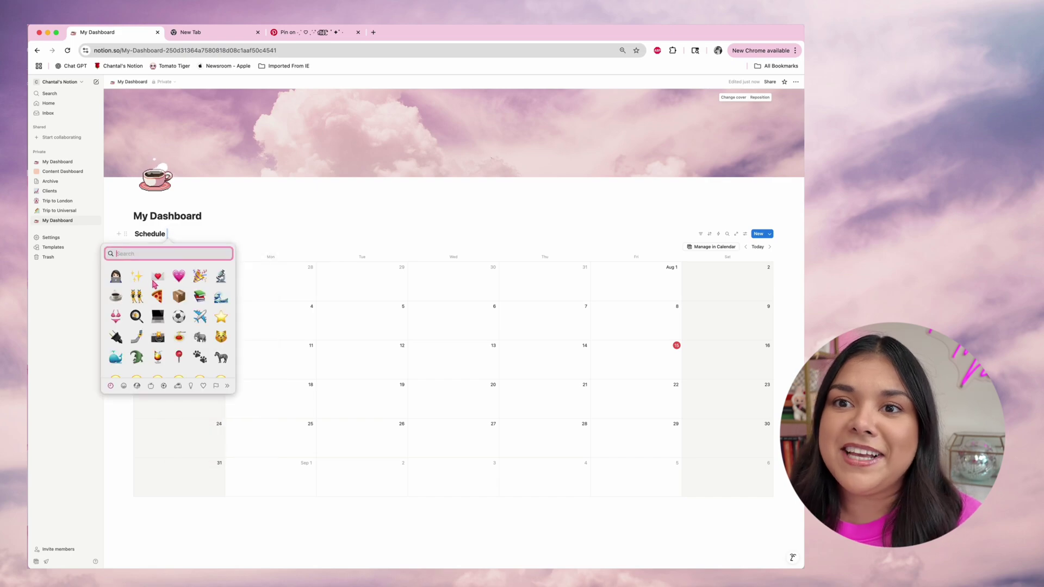
pyautogui.click(143, 280)
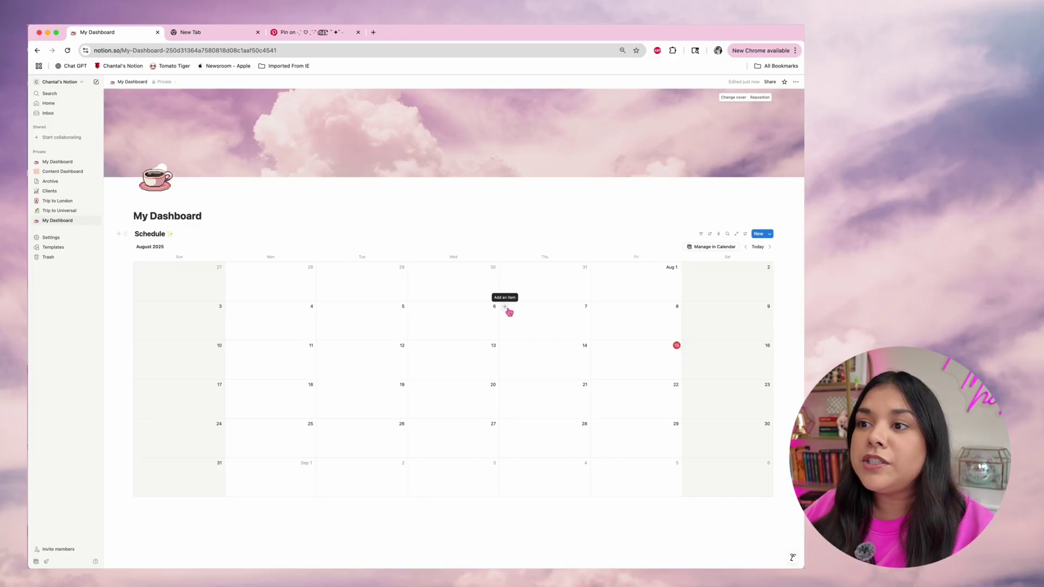
# Add a calendar item named CLASS on August 7, 2025 and include a start time of 9:00 AM.
pyautogui.click(505, 307)
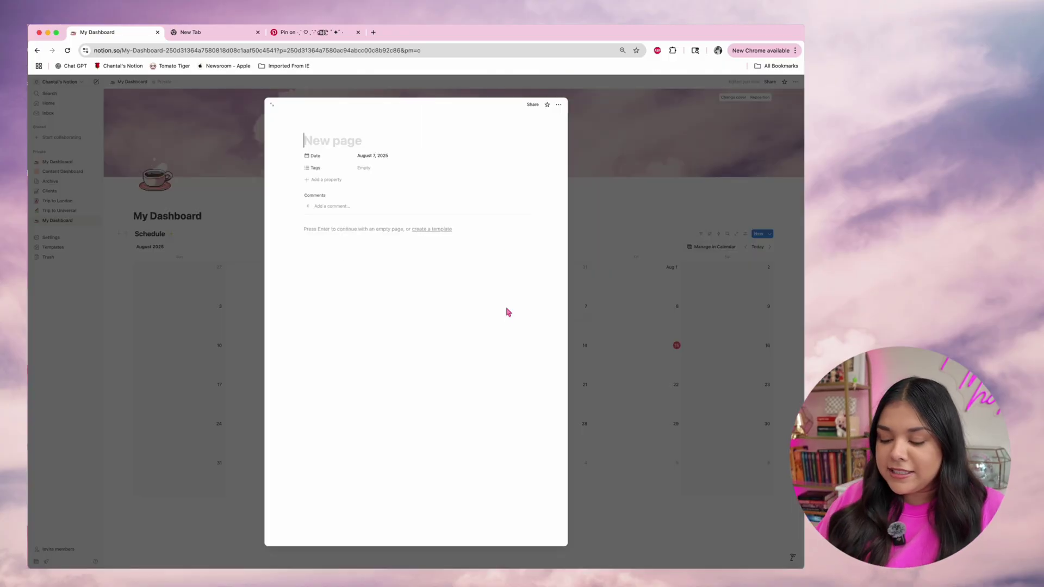
pyautogui.write('CLASS')
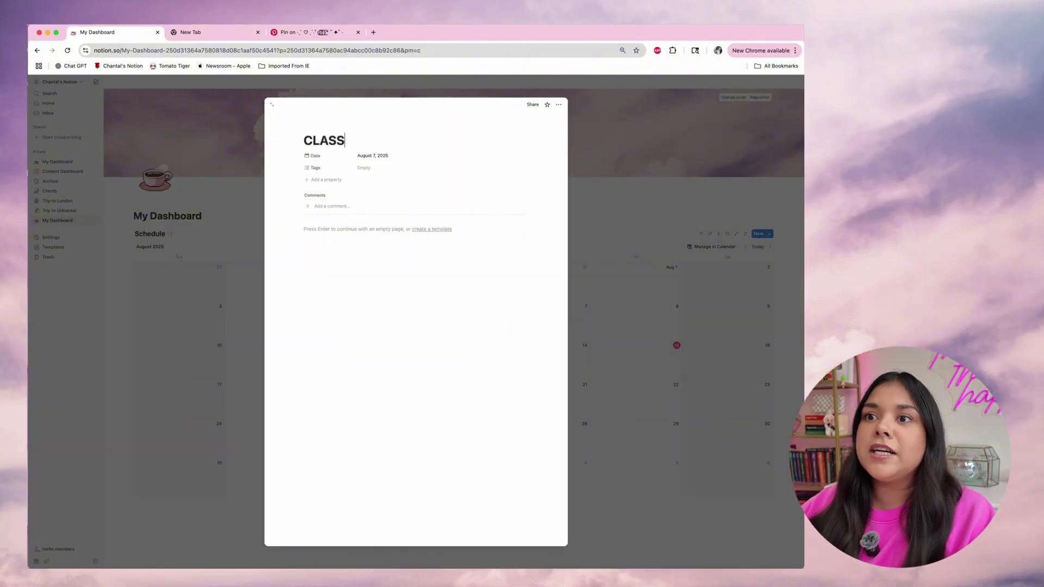
pyautogui.click(388, 158)
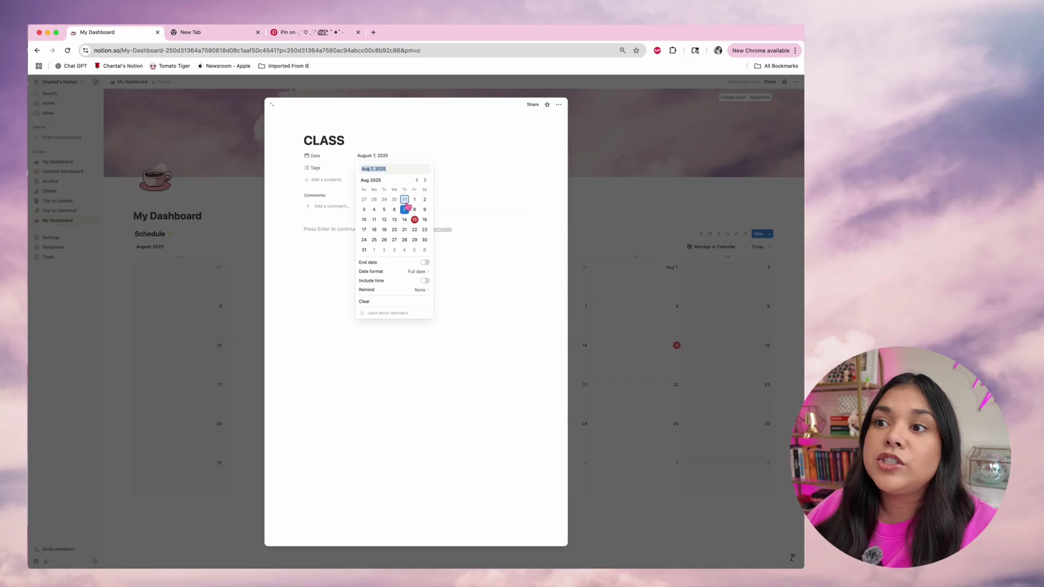
pyautogui.click(425, 281)
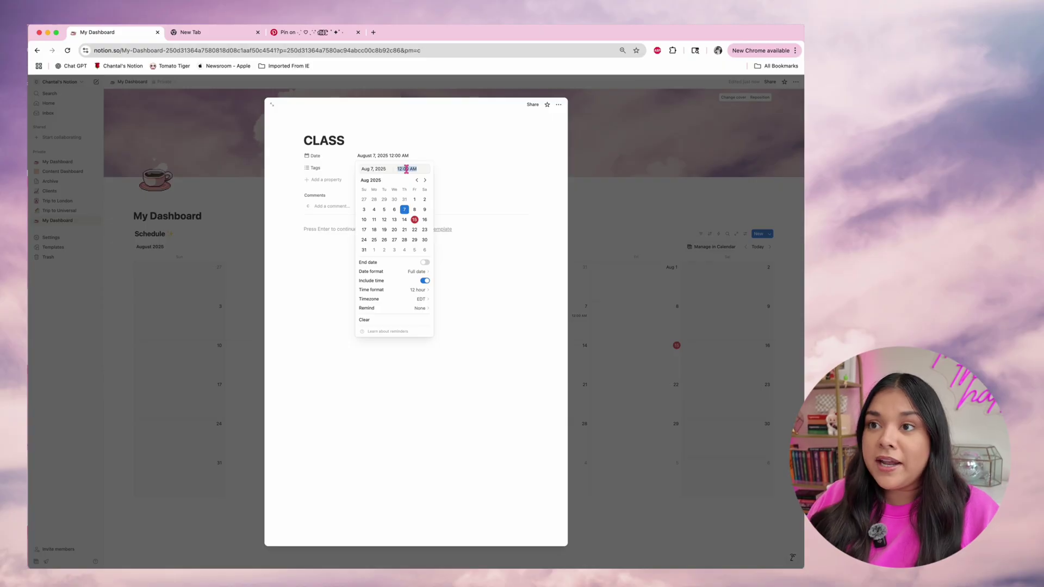
pyautogui.write('9am')
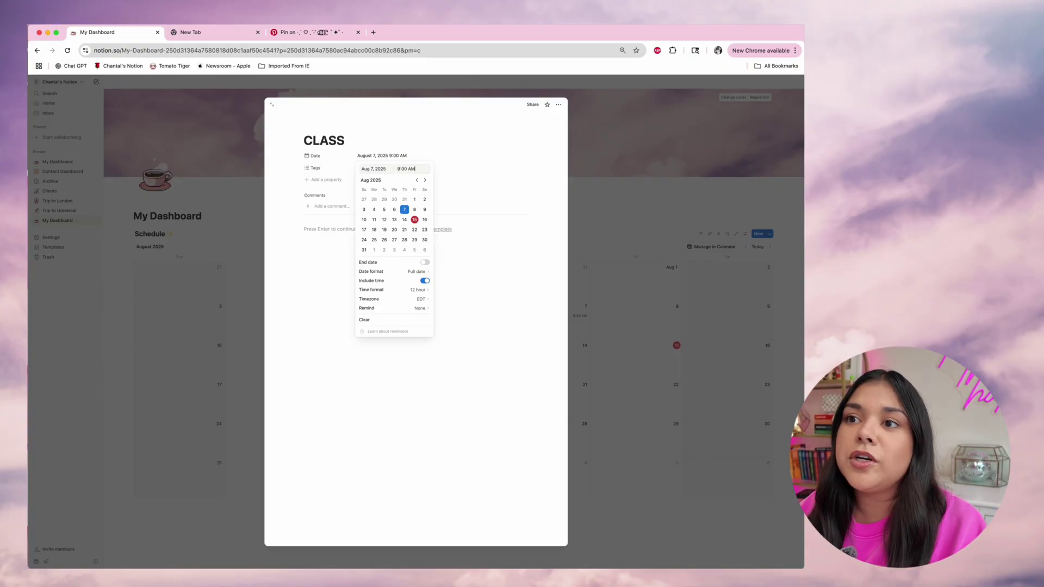
pyautogui.click(501, 168)
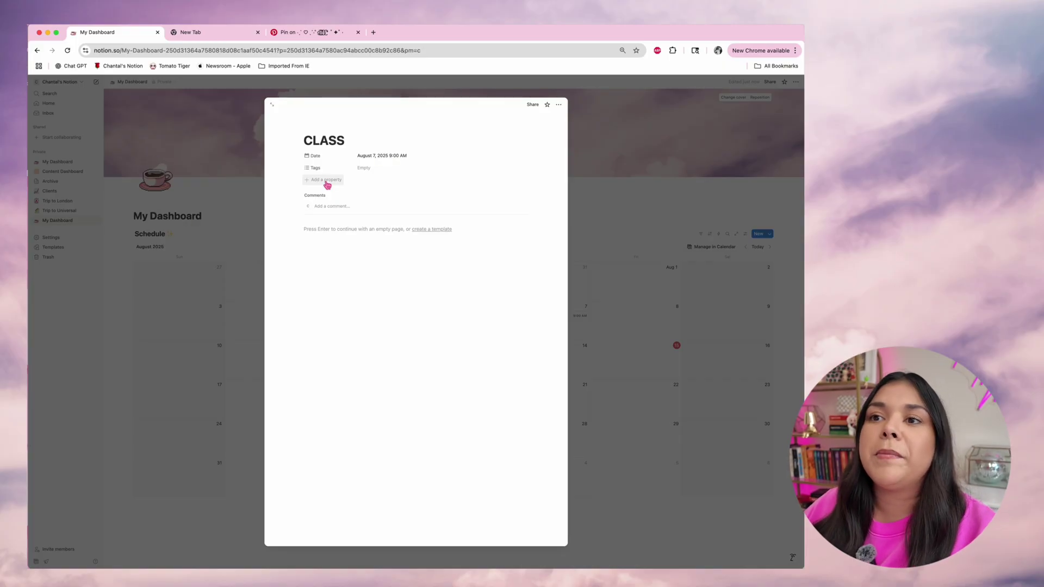
# Create the tags History, English, Math, Science and Sorority on the CLASS item and open the History tag's options.
pyautogui.click(377, 172)
pyautogui.write('History')
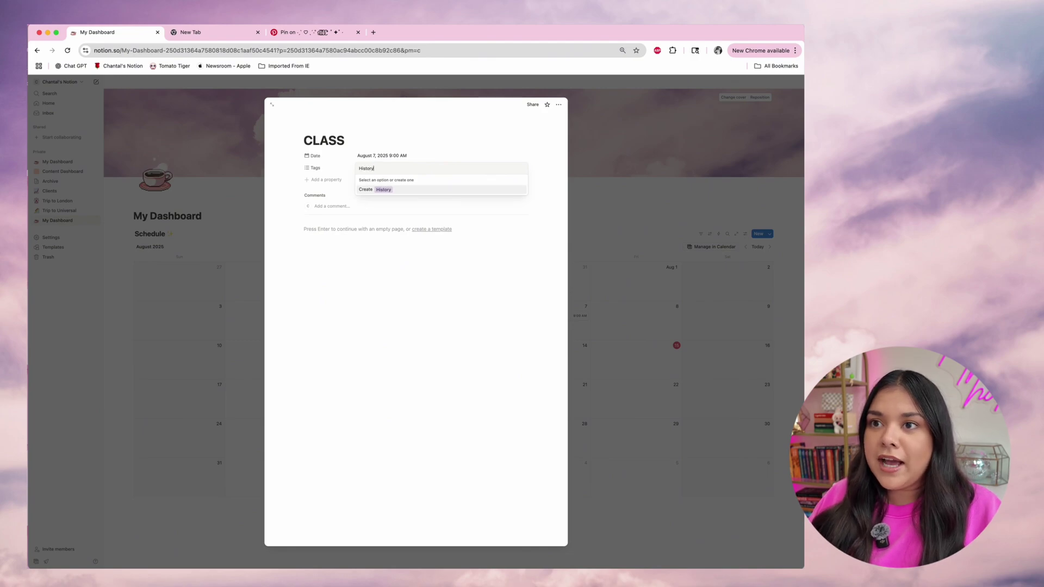
pyautogui.press('Return')
pyautogui.write('E')
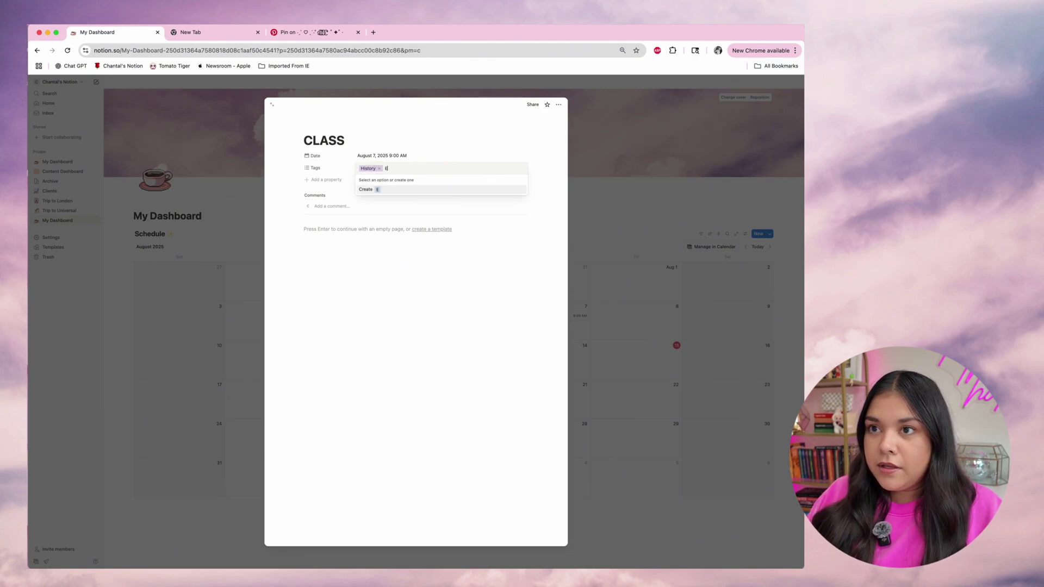
pyautogui.write('nglish')
pyautogui.press('Return')
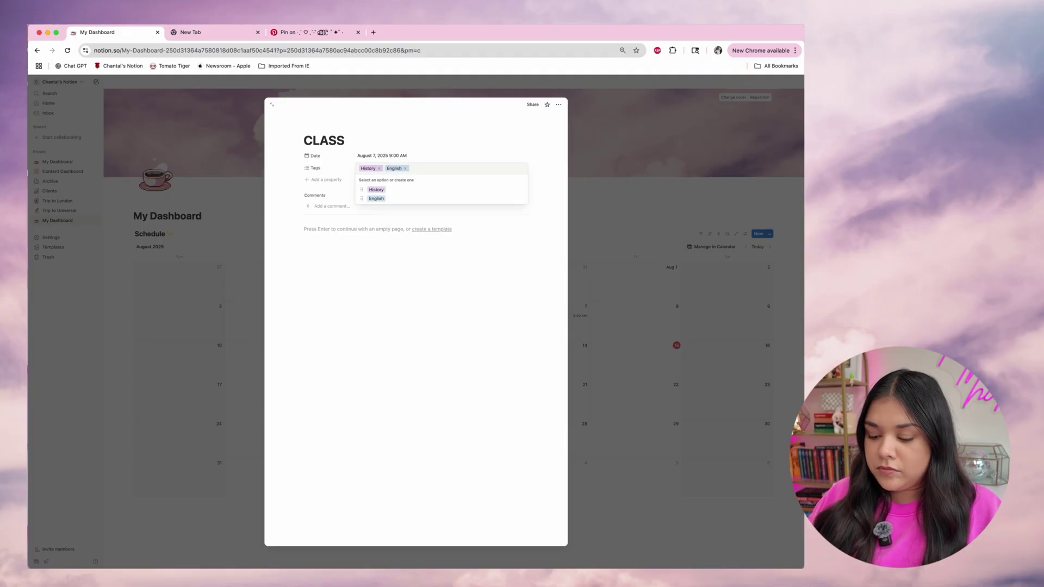
pyautogui.write('Math')
pyautogui.press('Return')
pyautogui.write('Si')
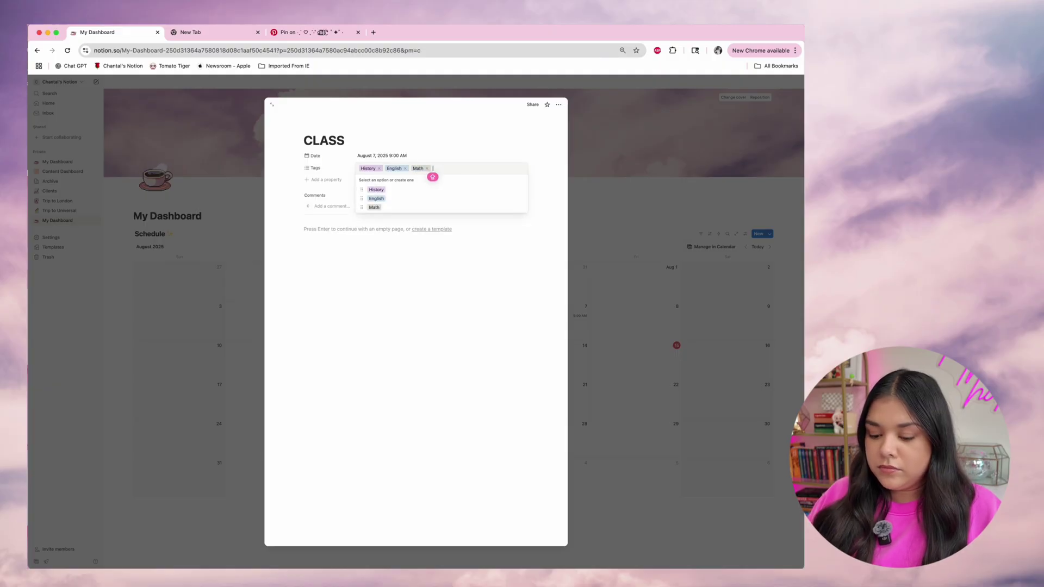
pyautogui.write('ience')
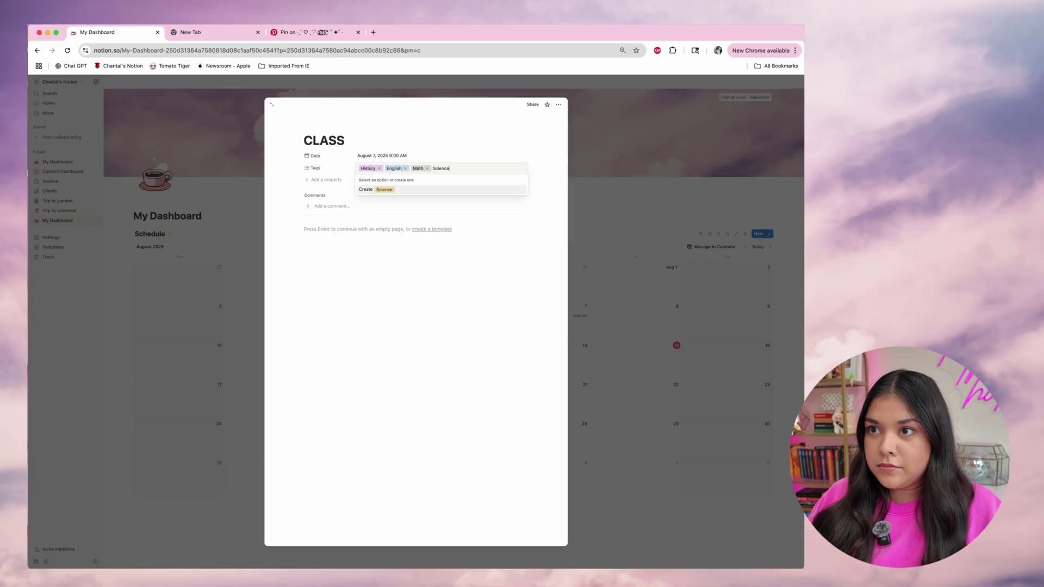
pyautogui.press('Return')
pyautogui.write('Sor')
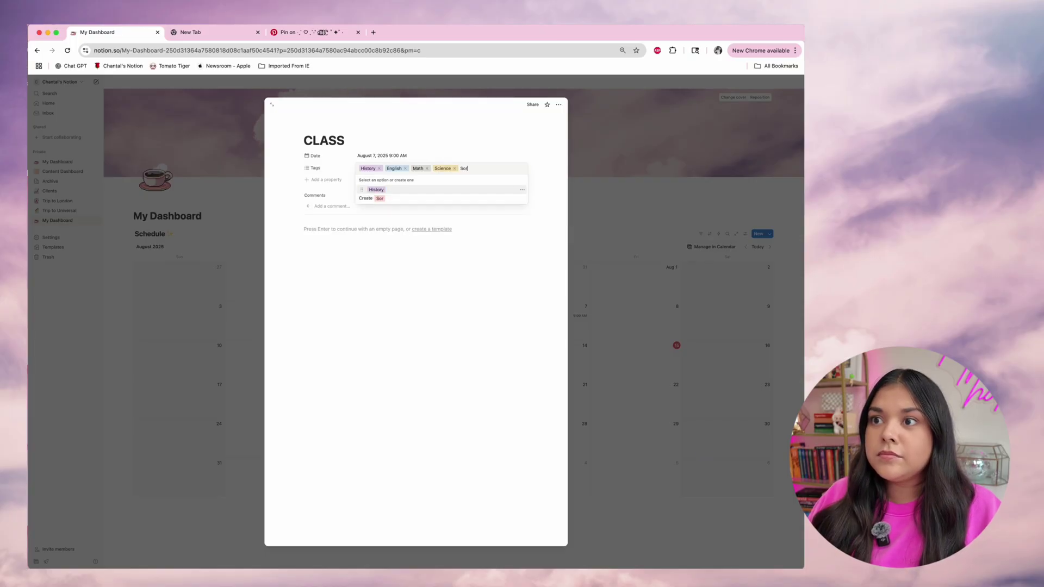
pyautogui.write('ority')
pyautogui.press('Return')
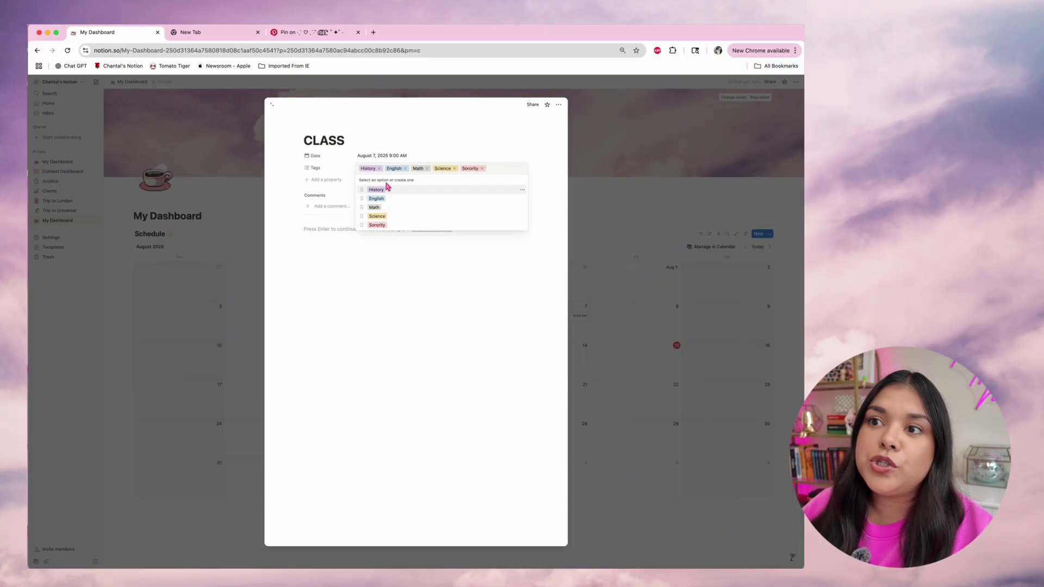
pyautogui.click(523, 192)
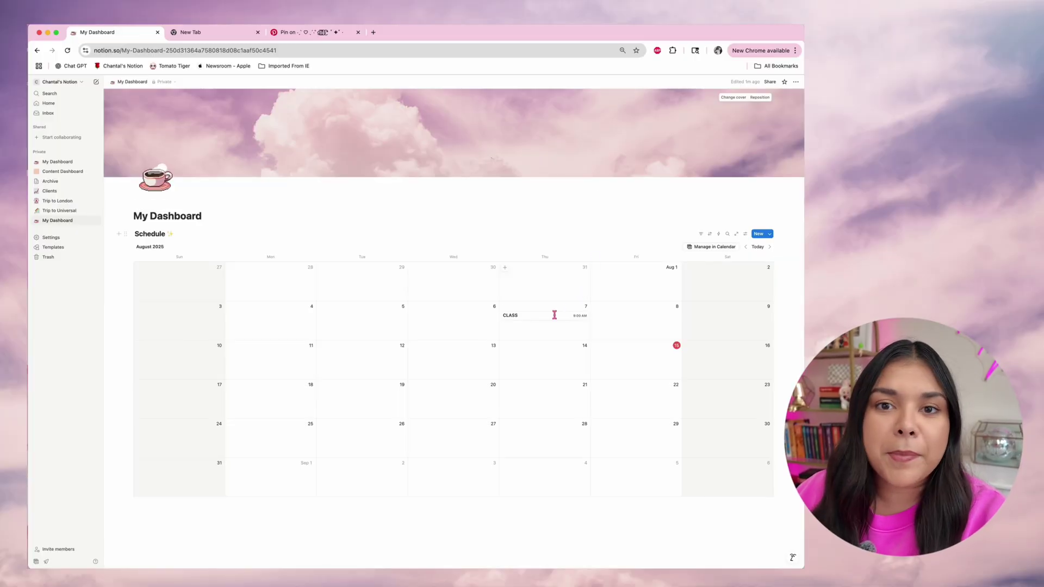
# Move the CLASS item to Monday, August 4 and duplicate it.
pyautogui.moveTo(551, 316); pyautogui.dragTo(285, 322)
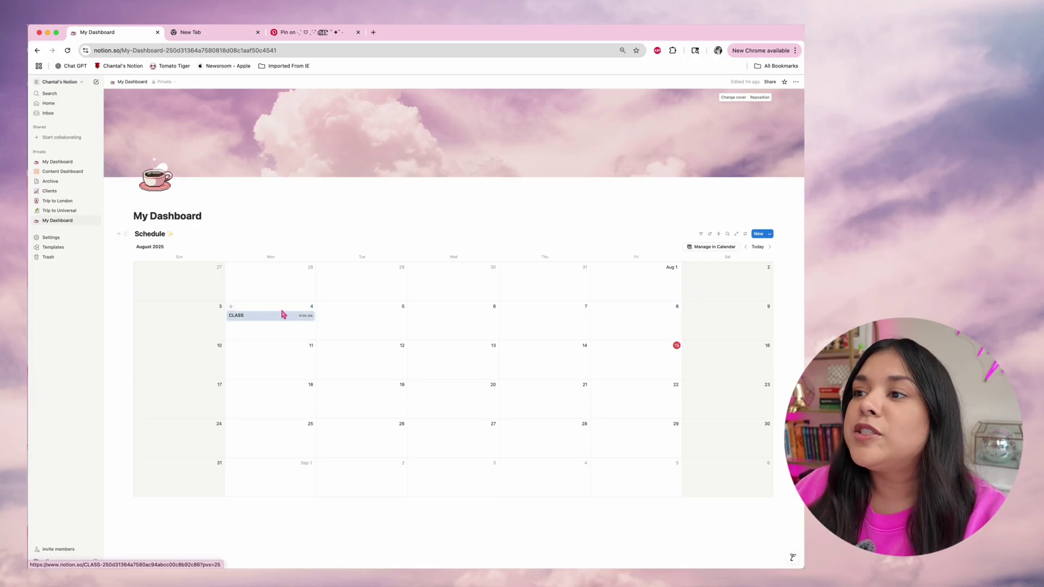
pyautogui.rightClick(282, 317)
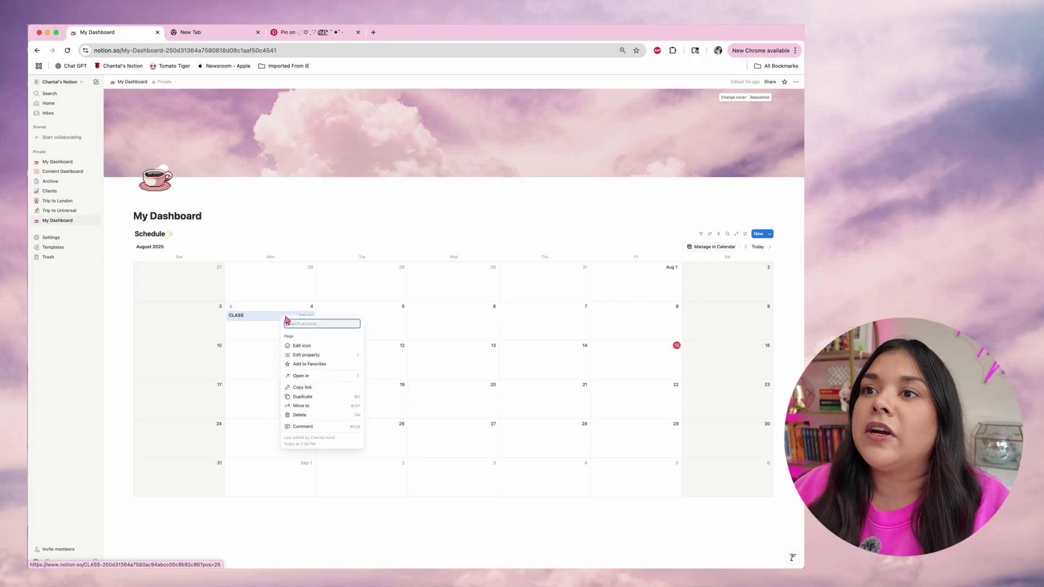
pyautogui.click(313, 397)
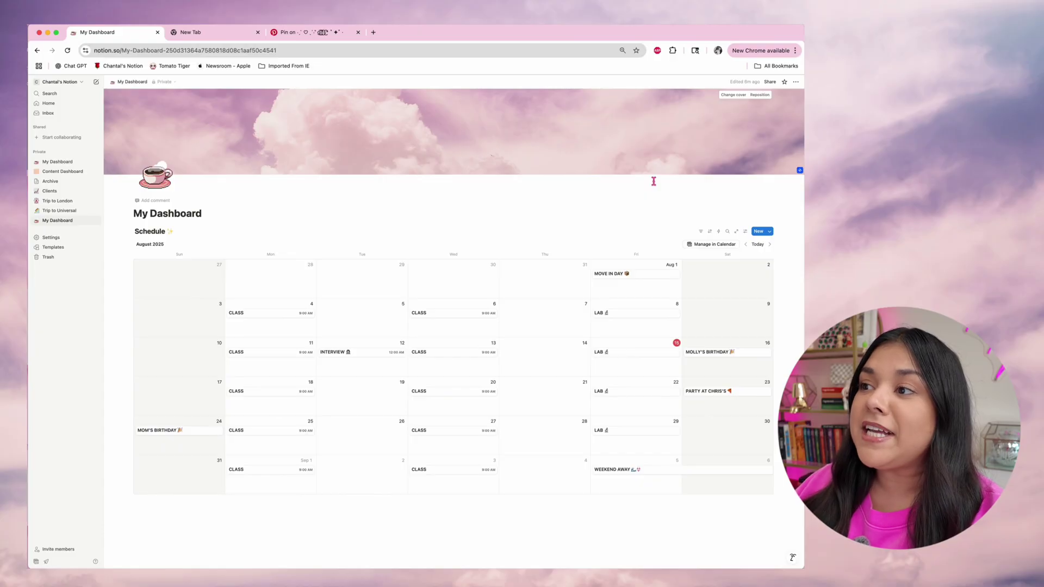
# Add a conditional color setting based on the Tags property to the Schedule calendar.
pyautogui.click(746, 233)
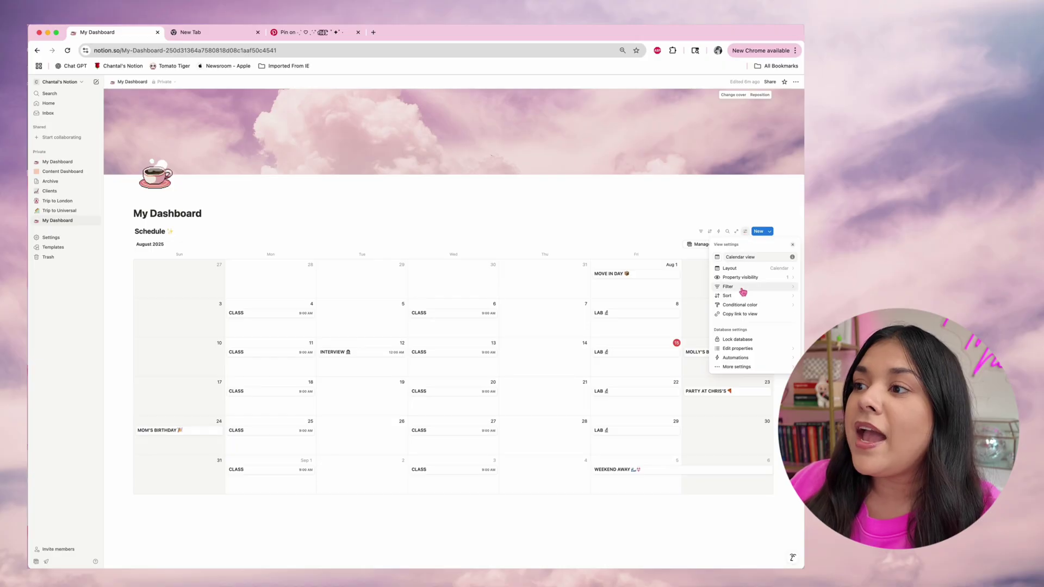
pyautogui.click(743, 309)
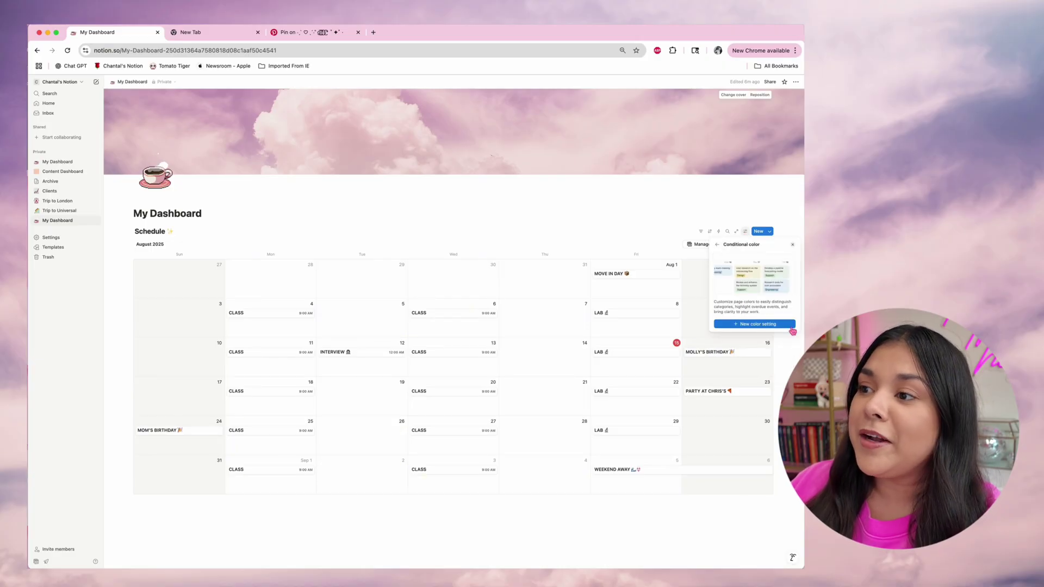
pyautogui.click(749, 326)
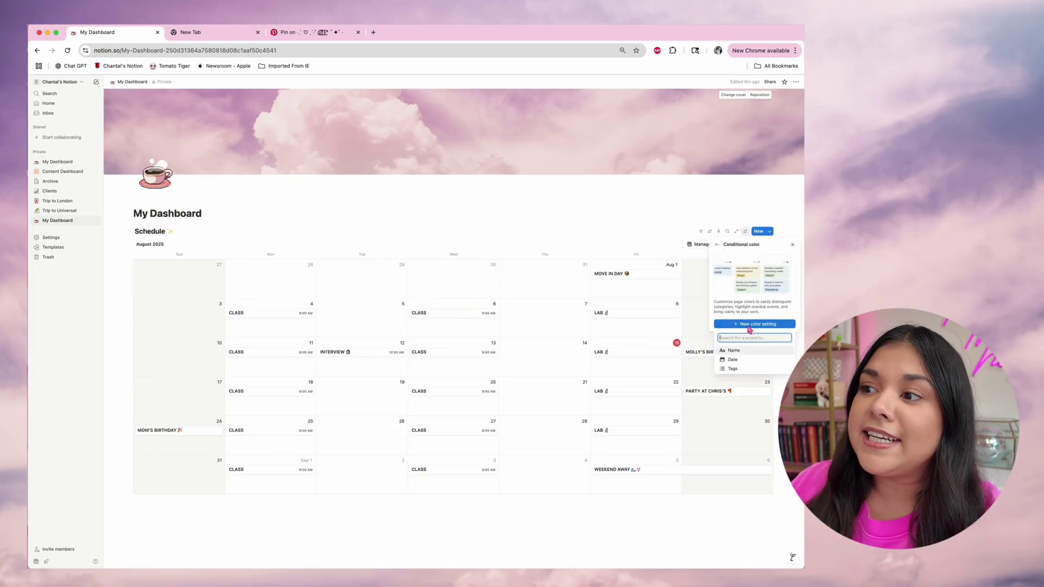
pyautogui.click(733, 370)
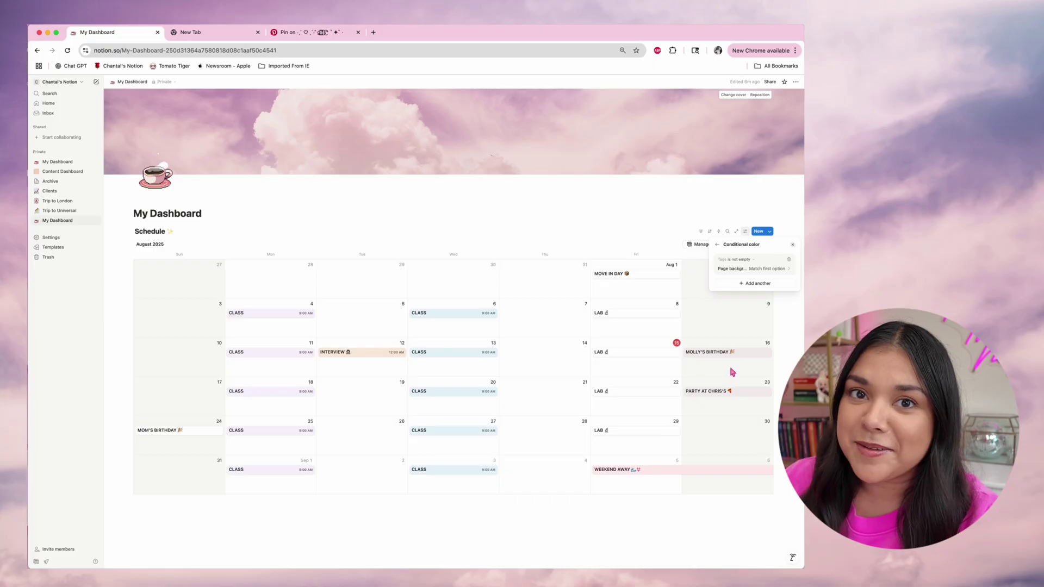
pyautogui.click(733, 371)
# Write the text lines "To Do" and "Life" below the Schedule calendar.
pyautogui.scroll(-1, 544, 348)
pyautogui.click(155, 495)
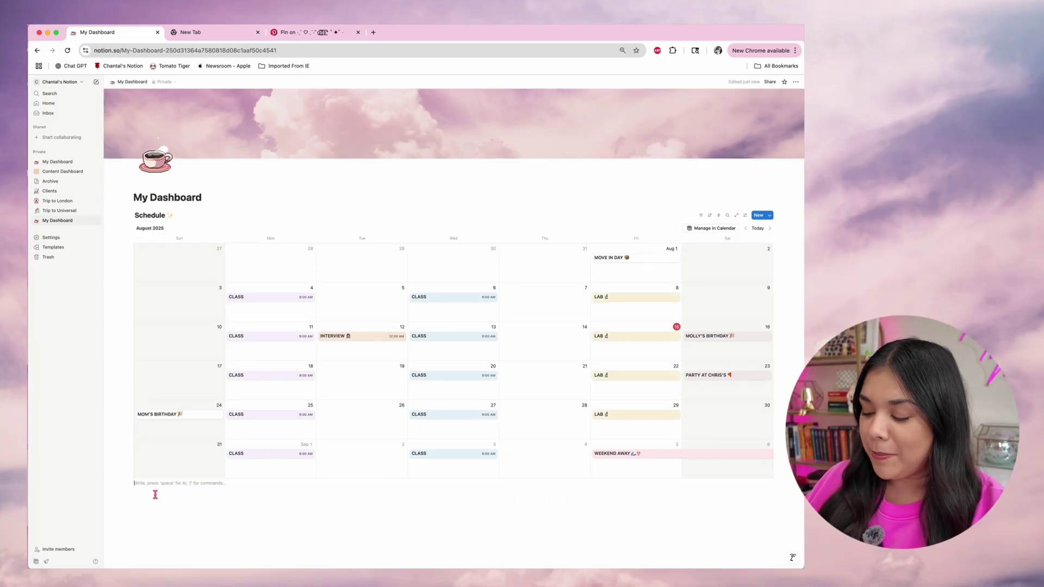
pyautogui.scroll(-3, 221, 522)
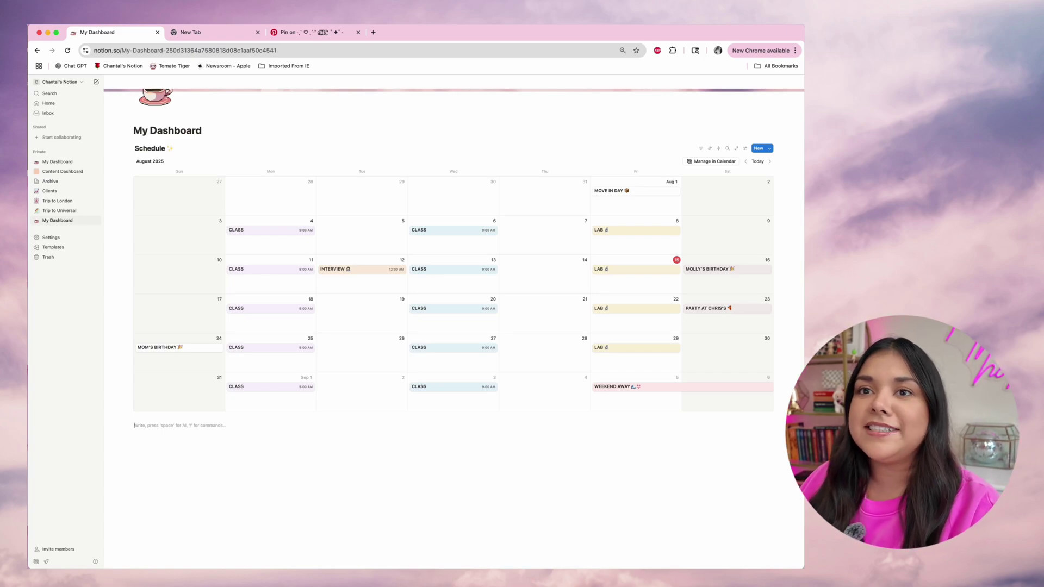
pyautogui.scroll(1, 223, 479)
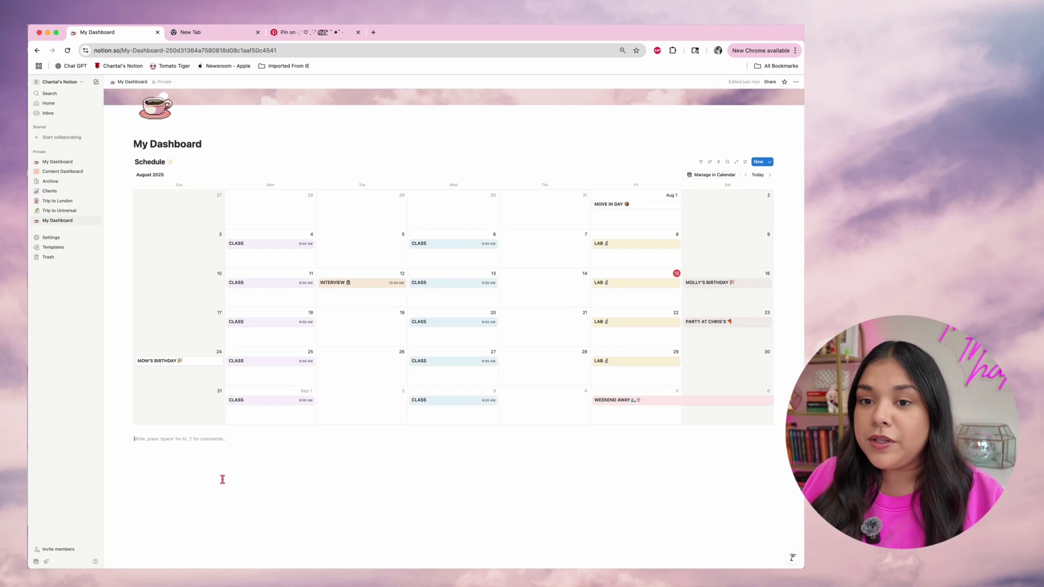
pyautogui.write('To')
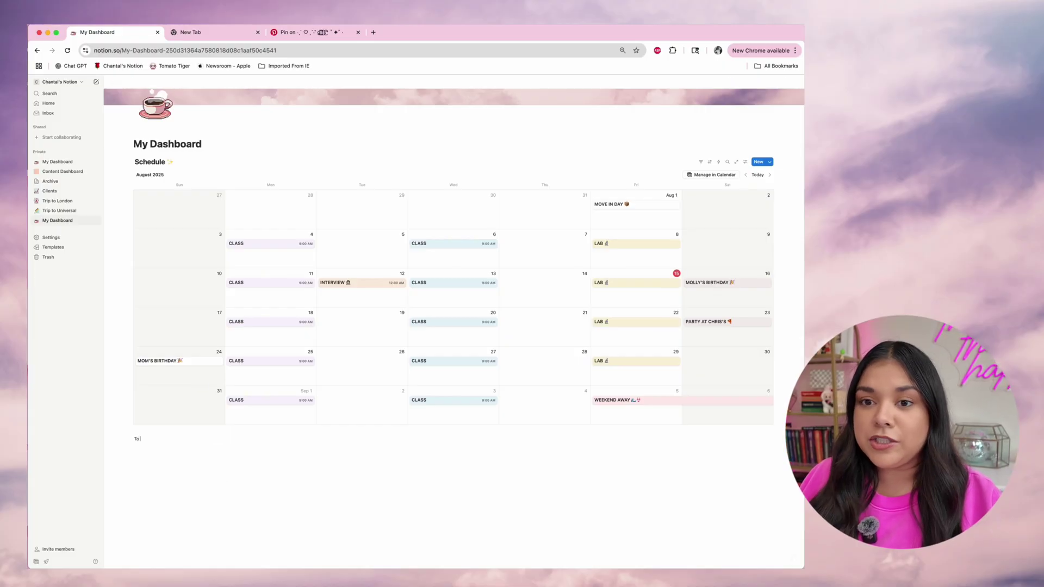
pyautogui.write(' Do')
pyautogui.press('Return')
pyautogui.write('Life')
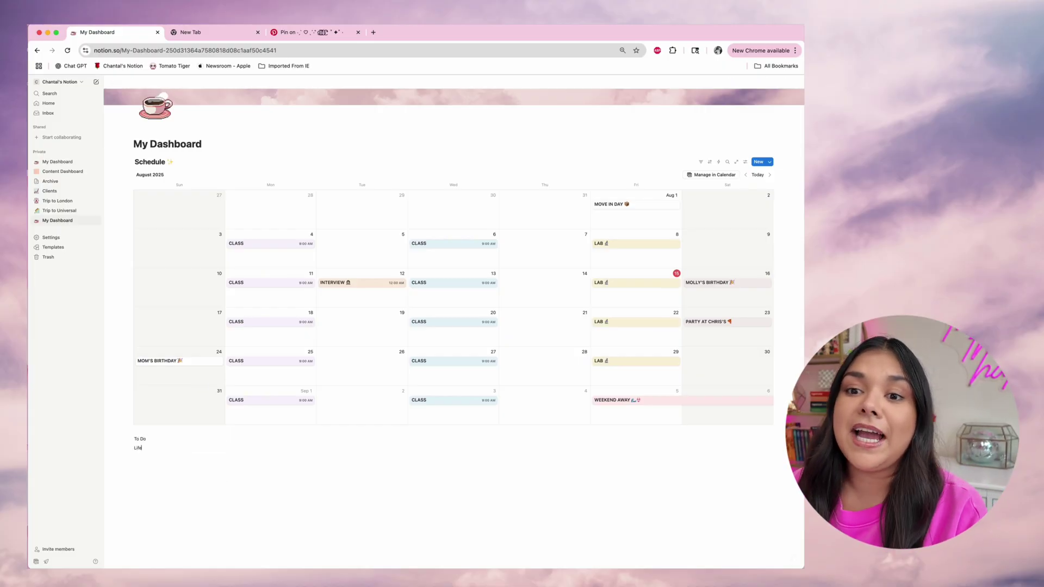
# Format the "To Do" and "Life" lines below the Schedule calendar as bold and italic.
pyautogui.moveTo(143, 448); pyautogui.dragTo(133, 438)
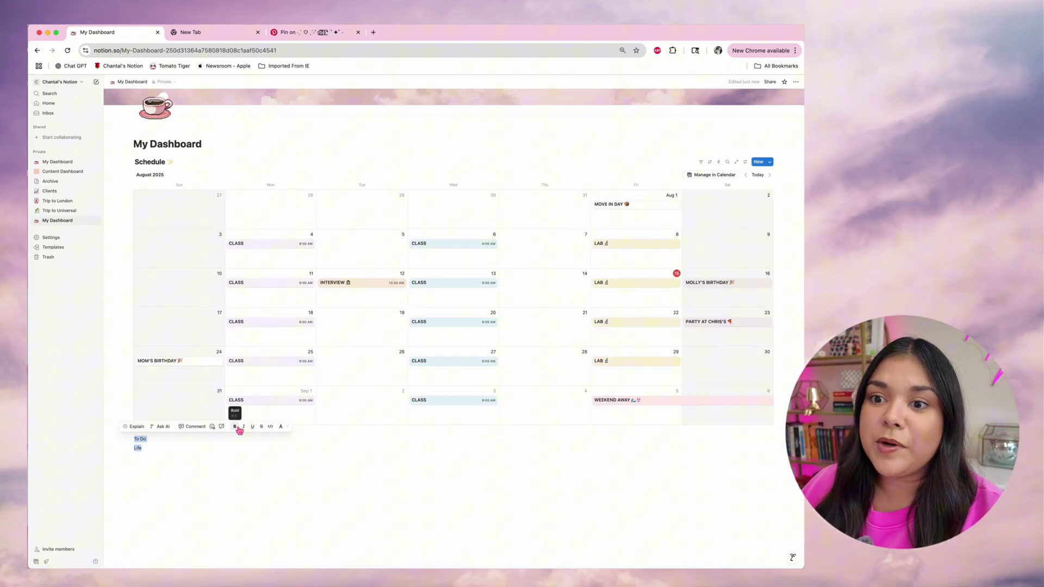
pyautogui.click(235, 426)
pyautogui.click(243, 426)
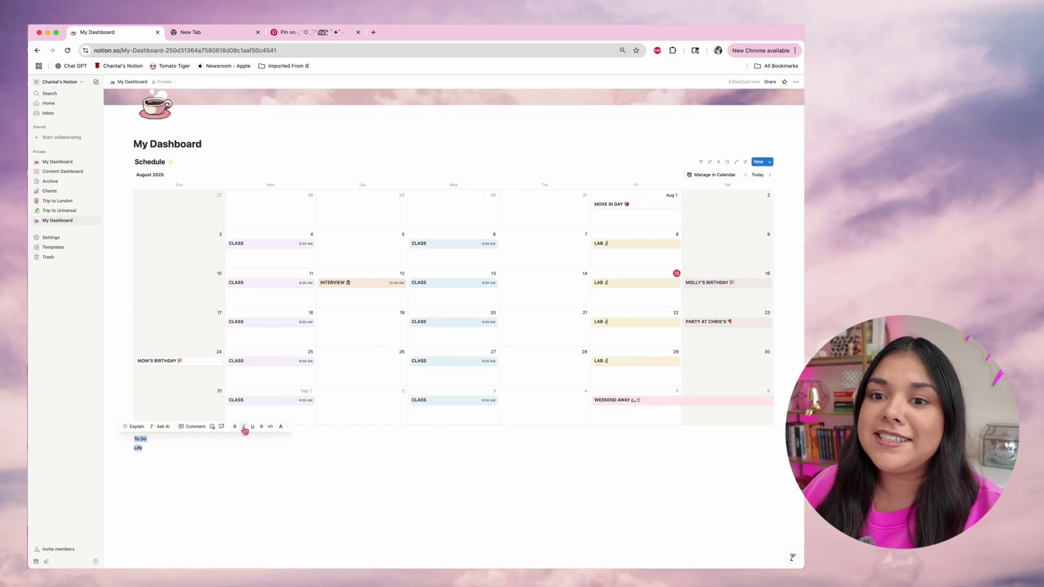
pyautogui.scroll(-1, 291, 400)
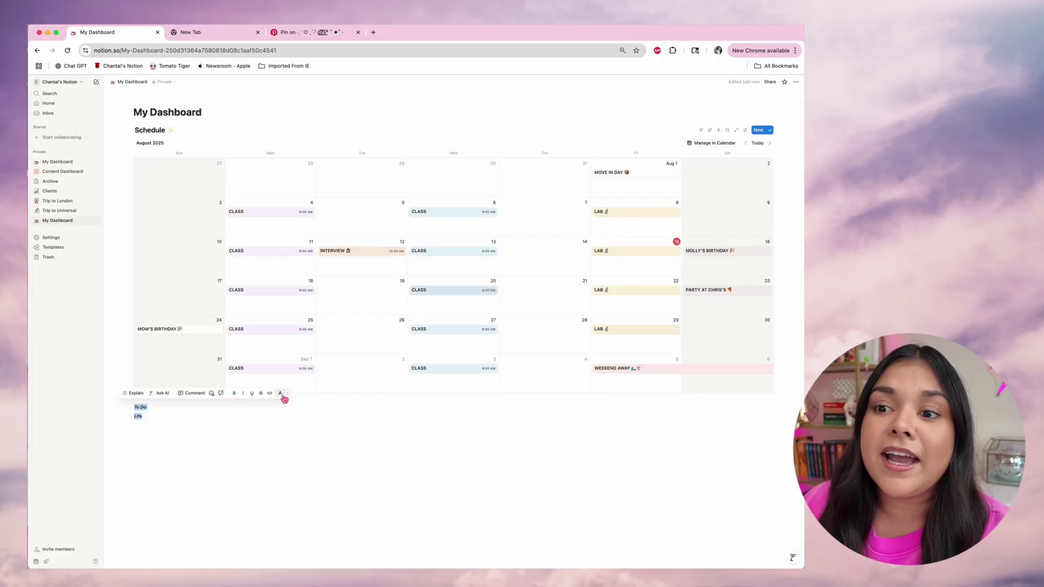
# Apply a pink background to the full "To Do" and "Life" lines.
pyautogui.click(280, 394)
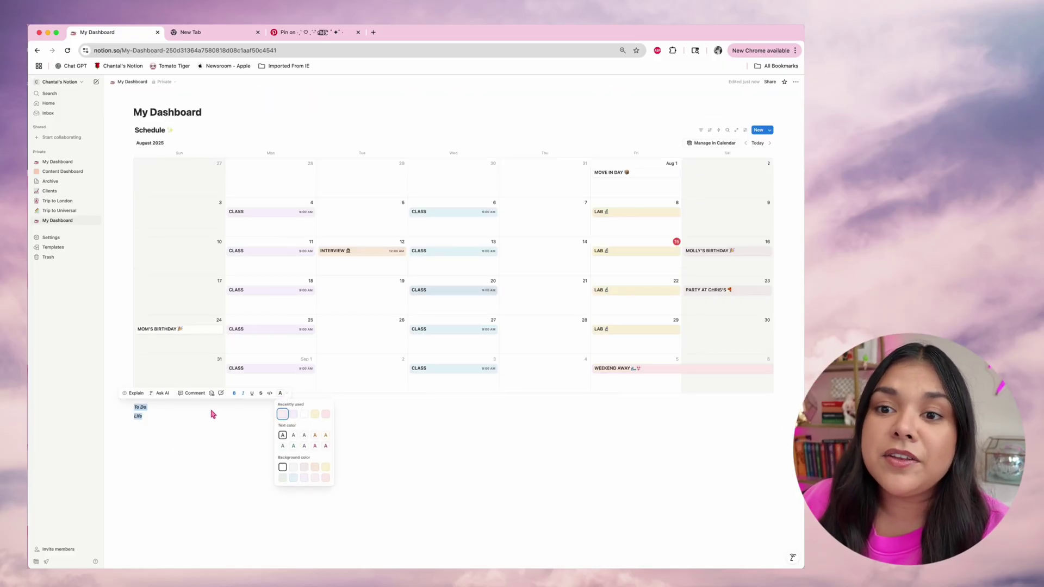
pyautogui.click(169, 417)
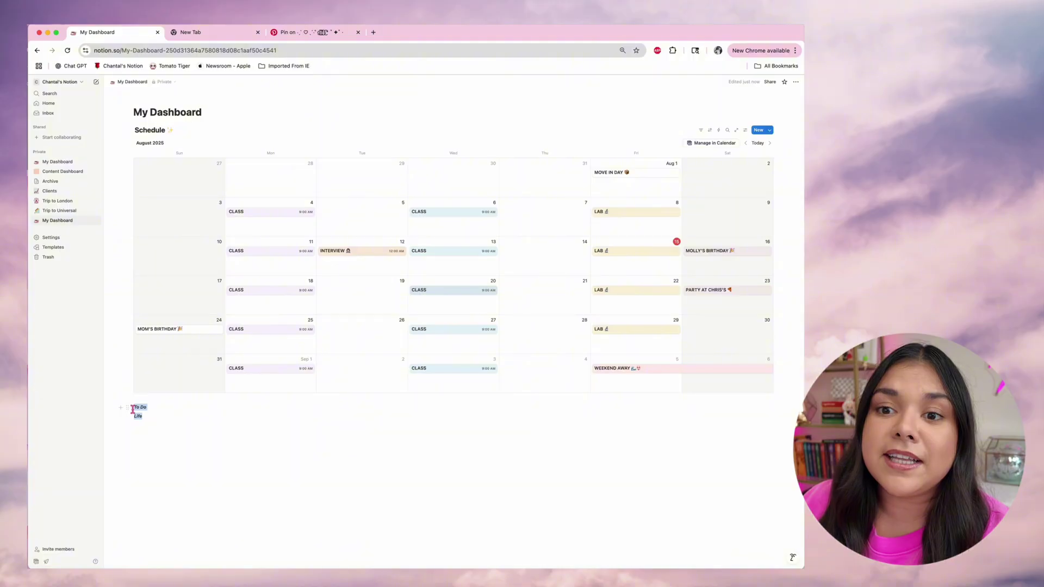
pyautogui.moveTo(147, 408); pyautogui.dragTo(133, 407)
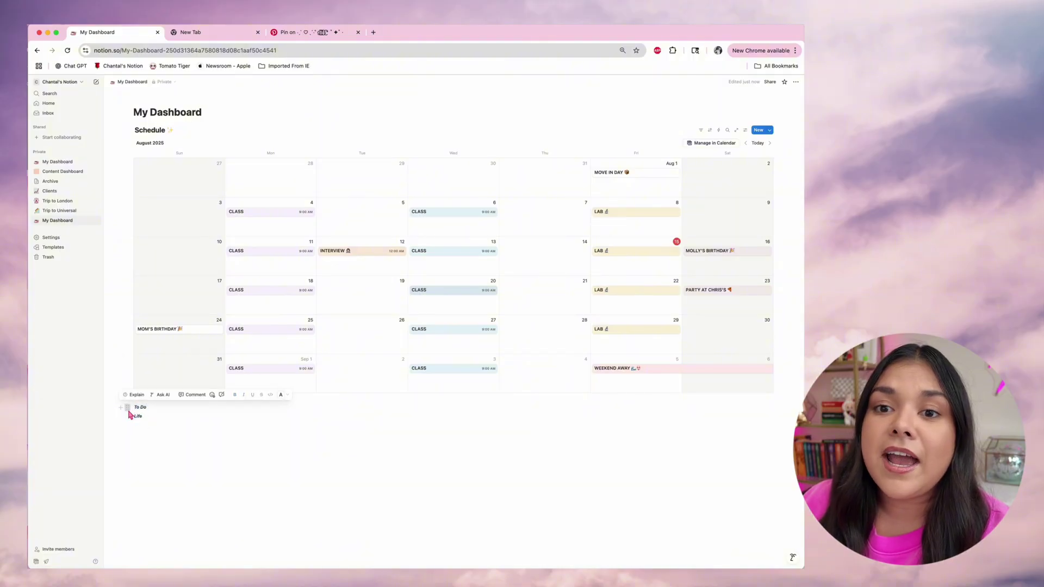
pyautogui.click(129, 410)
pyautogui.moveTo(93, 394)
pyautogui.press('Escape')
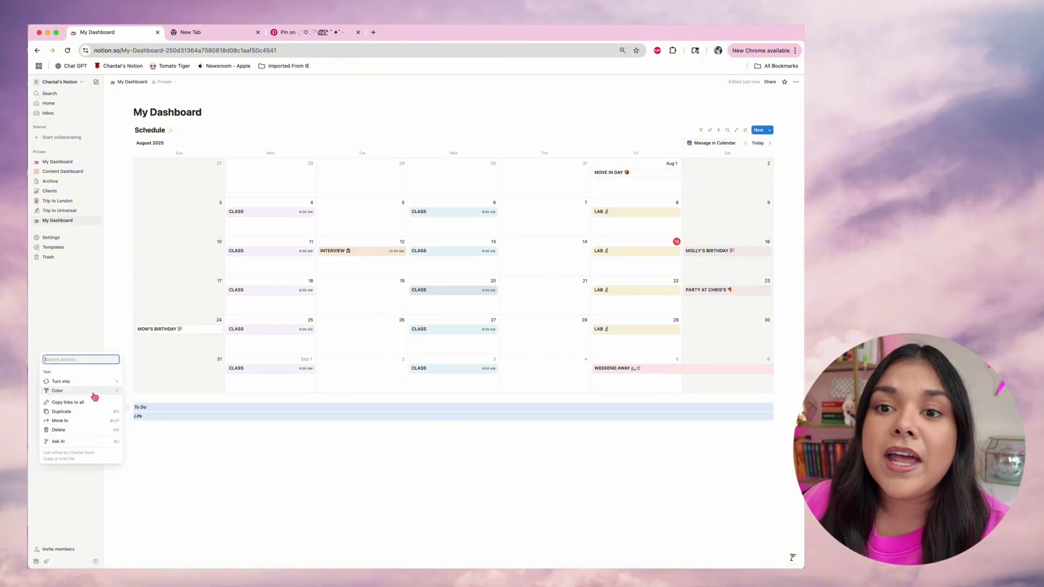
pyautogui.click(95, 396)
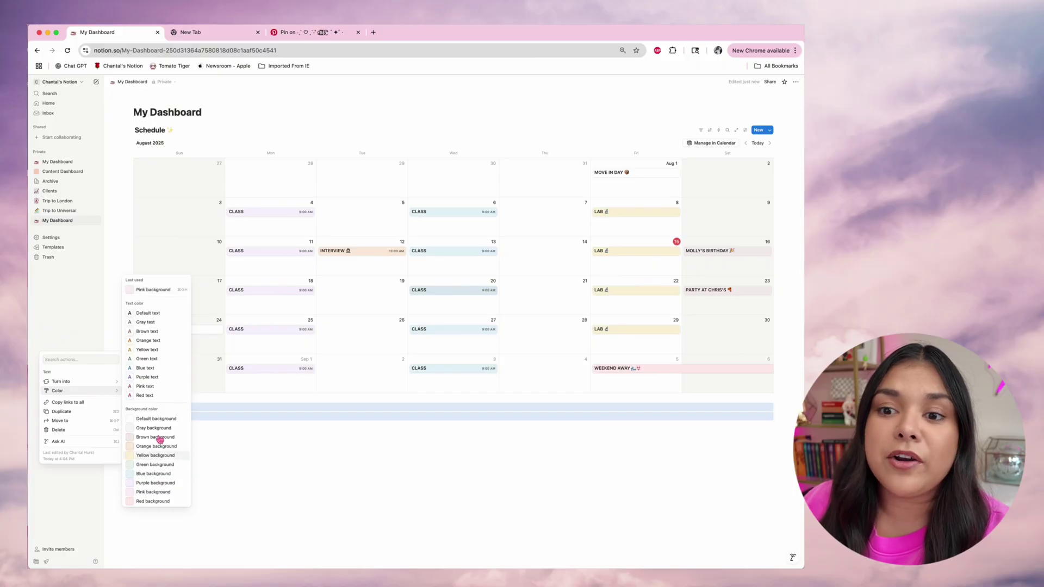
pyautogui.click(159, 494)
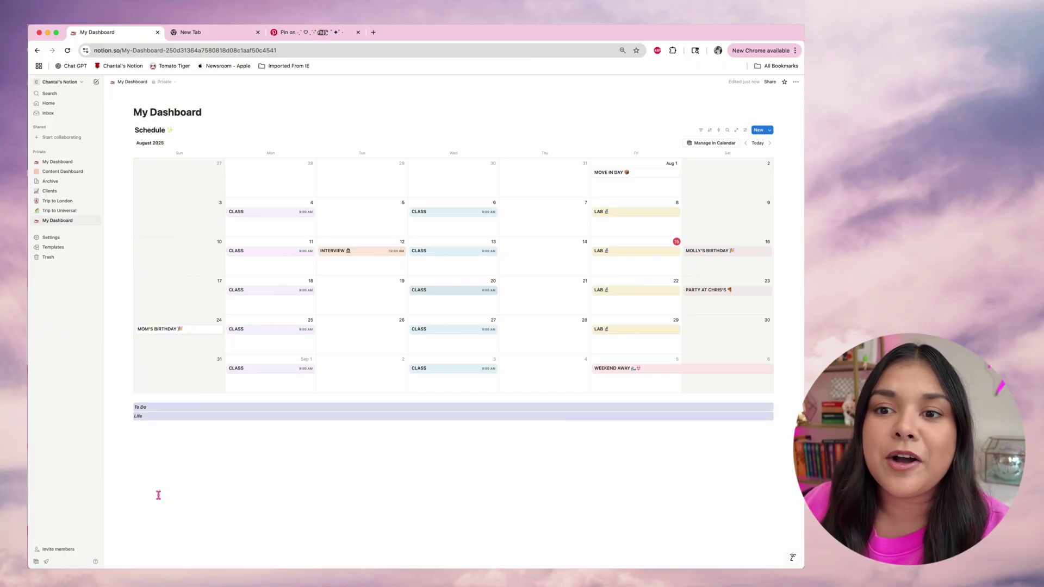
pyautogui.click(171, 463)
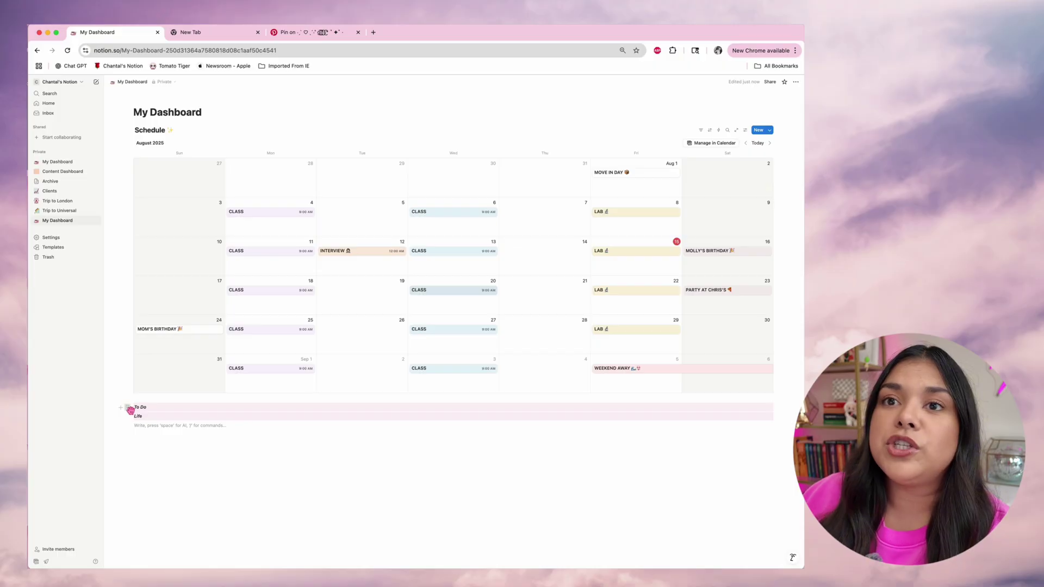
# Move the "To Do" and "Life" lines above the Schedule calendar and arrange them side by side as two columns.
pyautogui.moveTo(130, 409); pyautogui.dragTo(135, 229)
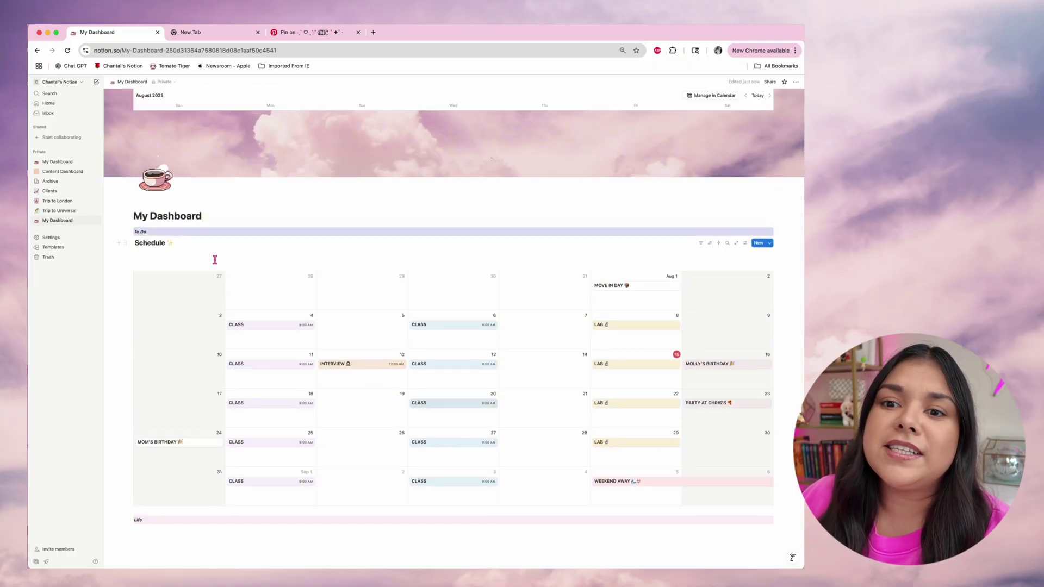
pyautogui.scroll(-3, 156, 444)
pyautogui.moveTo(134, 440); pyautogui.dragTo(145, 161)
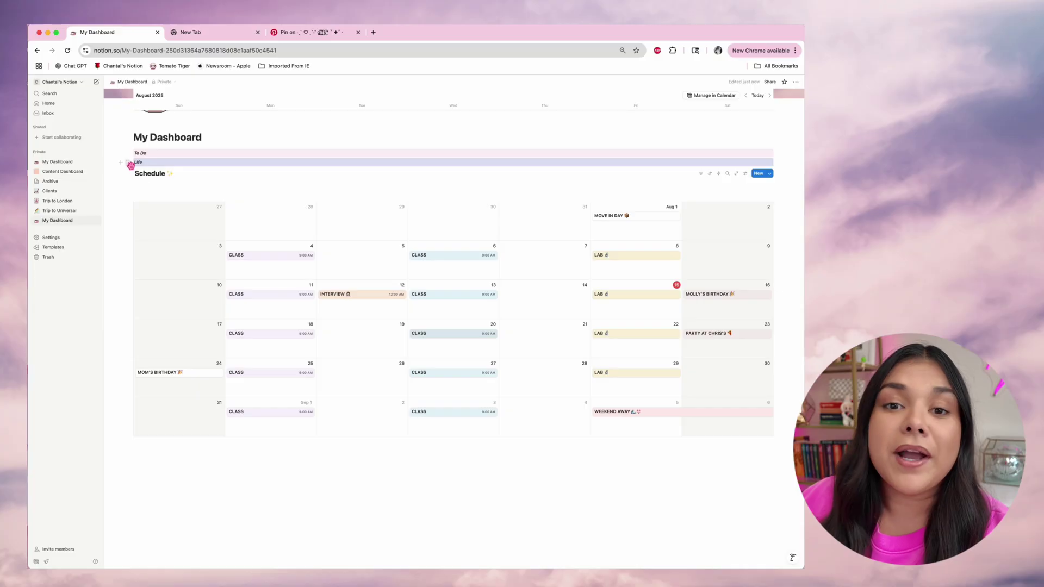
pyautogui.moveTo(130, 165); pyautogui.dragTo(785, 156)
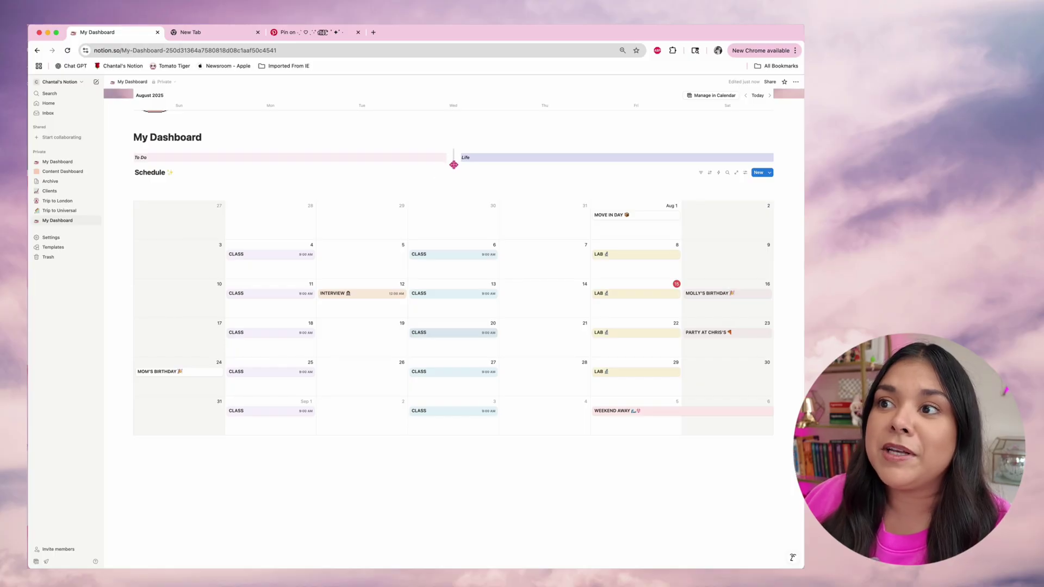
pyautogui.moveTo(454, 165)
pyautogui.mouseDown()
pyautogui.moveTo(566, 159)
pyautogui.moveTo(414, 166)
pyautogui.moveTo(468, 170)
pyautogui.mouseUp()
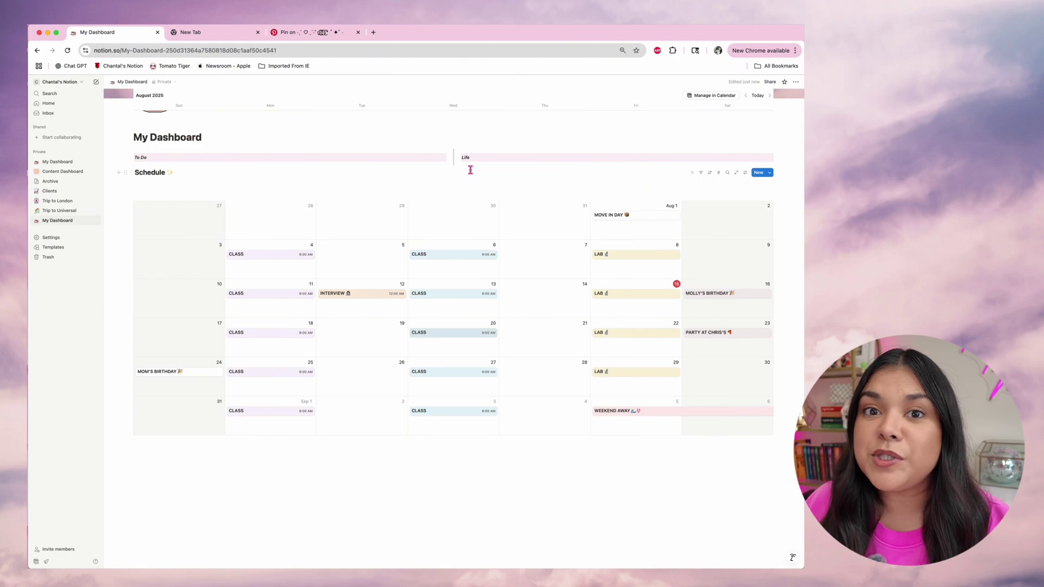
# Add three text lines reading "to do" under the "To Do" heading.
pyautogui.click(423, 155)
pyautogui.press('Return')
pyautogui.write('10')
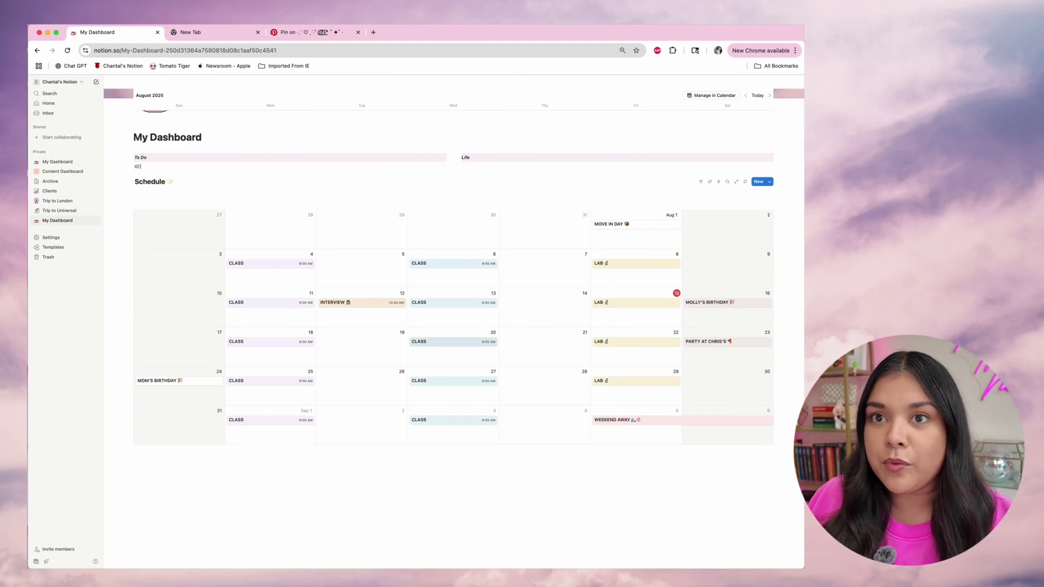
pyautogui.press('BackSpace')
pyautogui.press('BackSpace')
pyautogui.write('1')
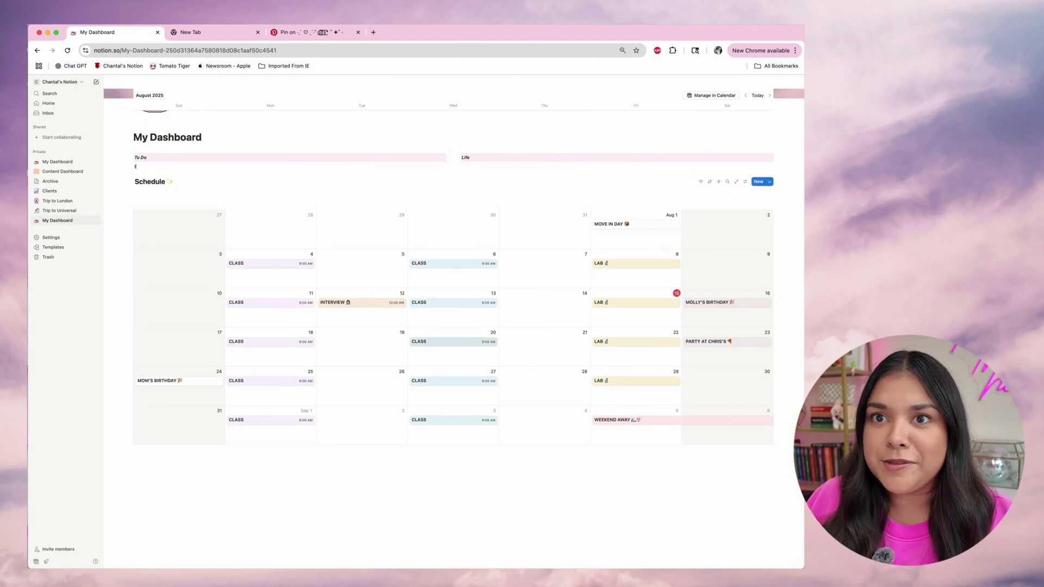
pyautogui.write('o do')
pyautogui.press('Return')
pyautogui.write('to')
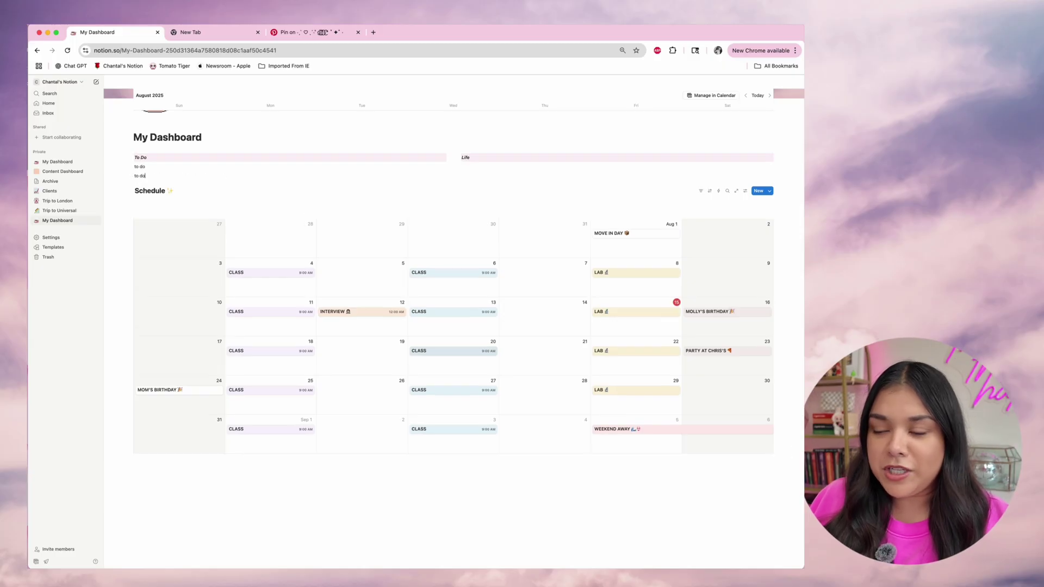
pyautogui.write(' do')
pyautogui.press('Return')
pyautogui.write('t')
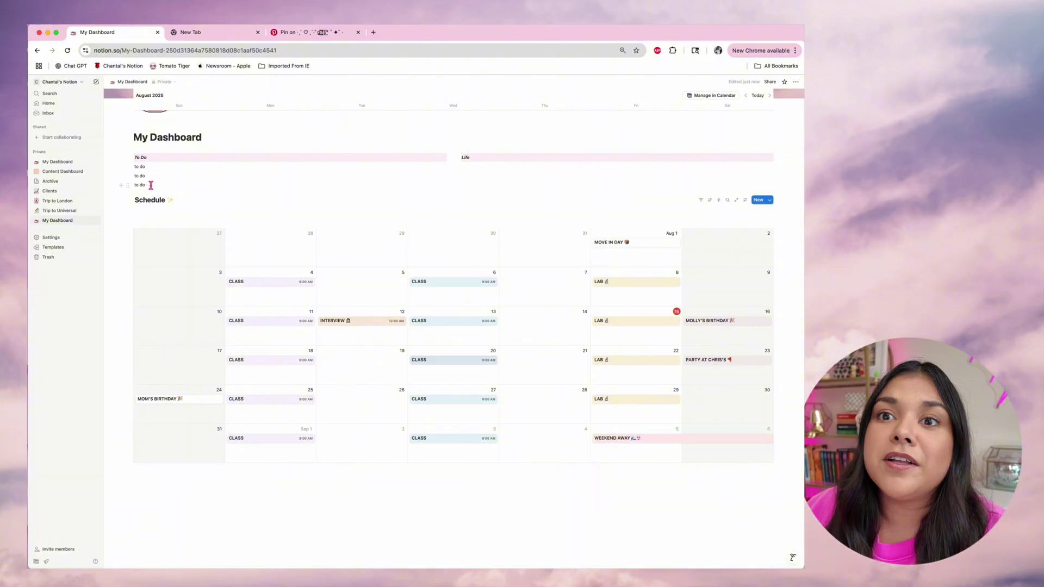
# Turn the three lines under the "To Do" heading into to-do list items reading "To Do", with an empty text line below them.
pyautogui.moveTo(150, 185); pyautogui.dragTo(131, 167)
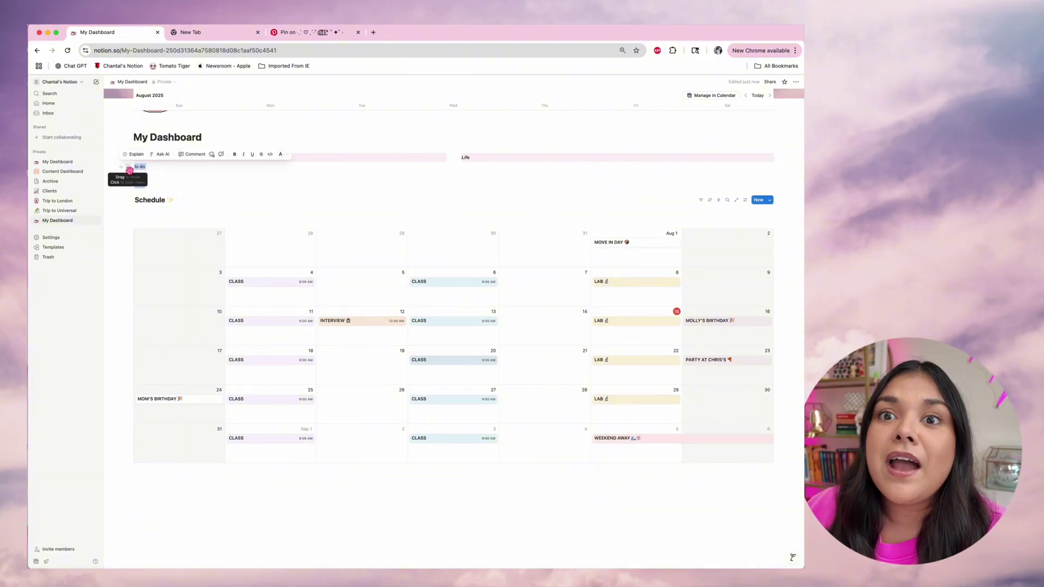
pyautogui.click(129, 169)
pyautogui.moveTo(92, 143)
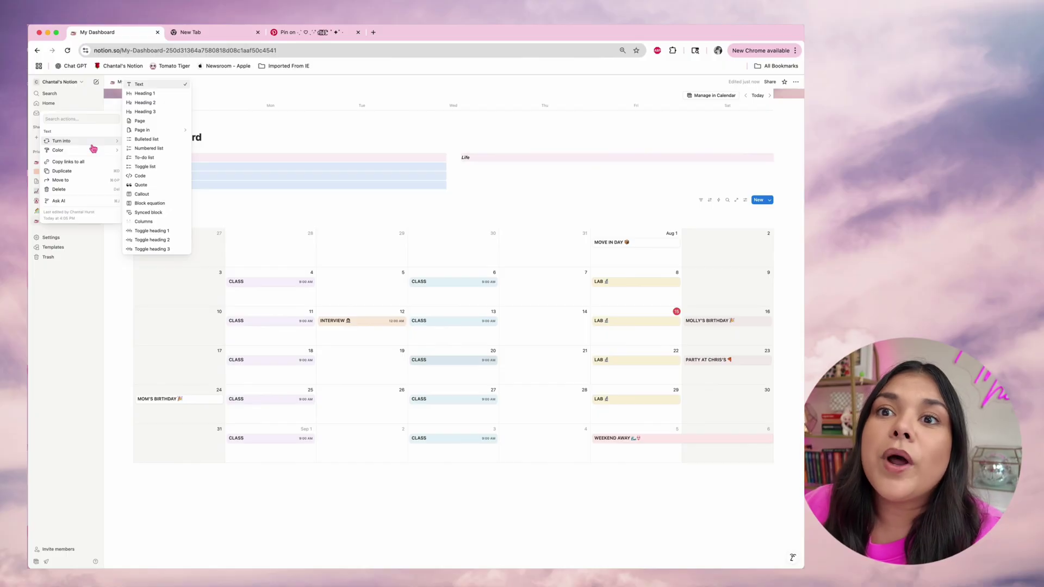
pyautogui.click(152, 157)
pyautogui.click(186, 187)
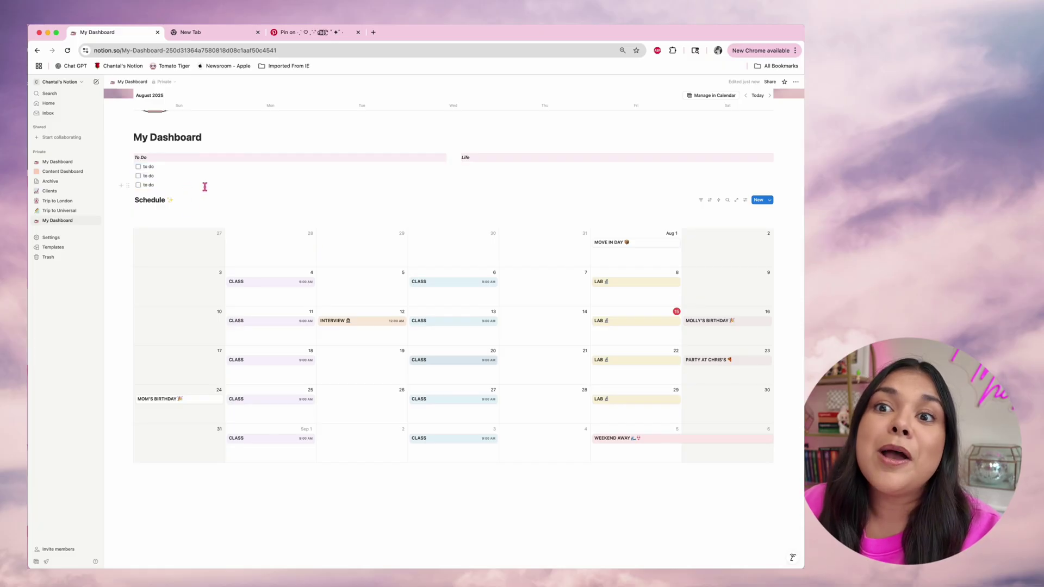
pyautogui.press('Return')
pyautogui.press('Return')
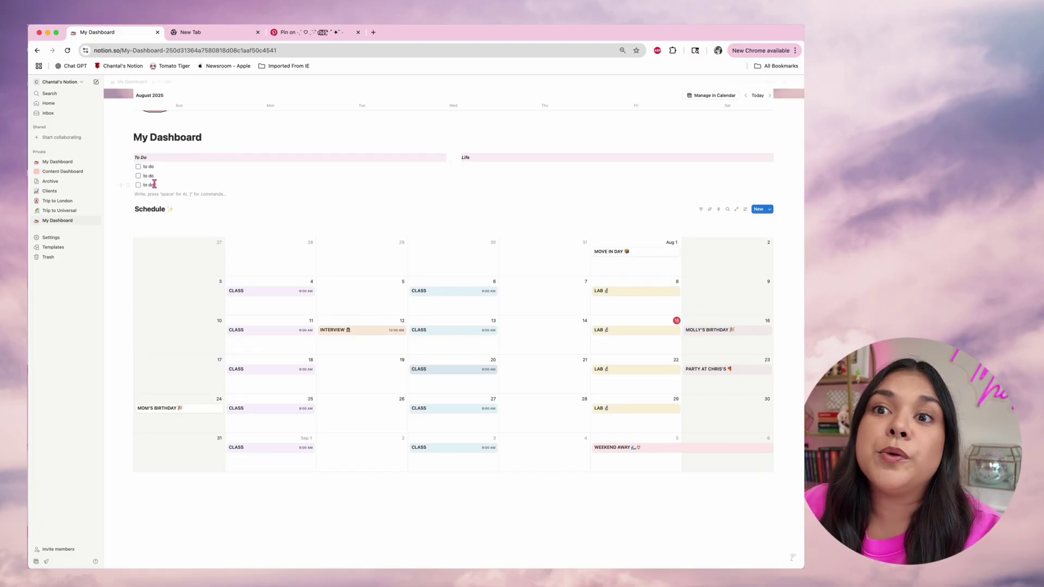
pyautogui.moveTo(156, 185); pyautogui.dragTo(141, 157)
pyautogui.click(128, 158)
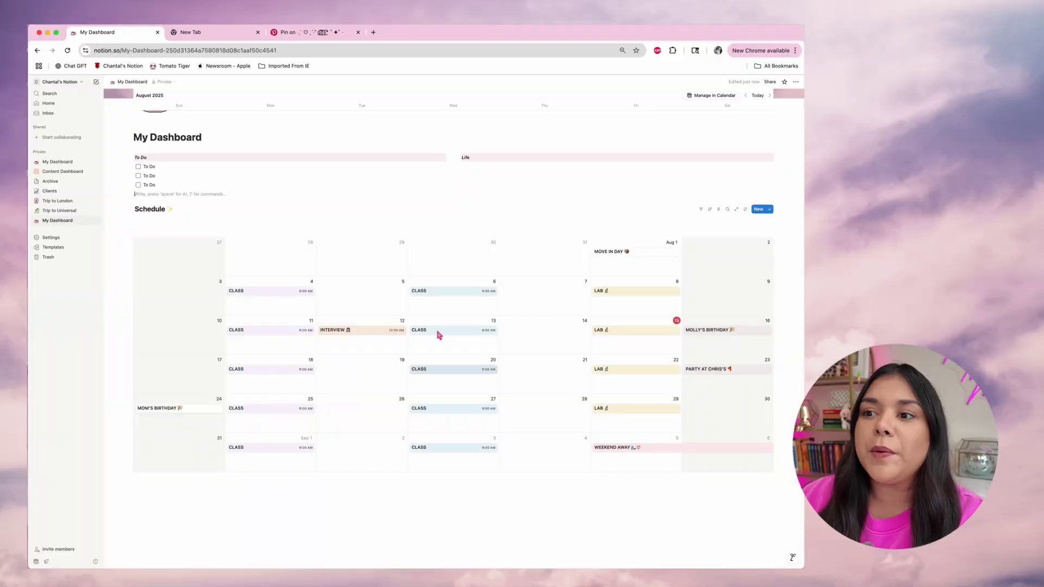
# Write "class notes" in the body of the August 13 CLASS item, close it, and reopen it briefly to review the note.
pyautogui.click(436, 332)
pyautogui.click(330, 248)
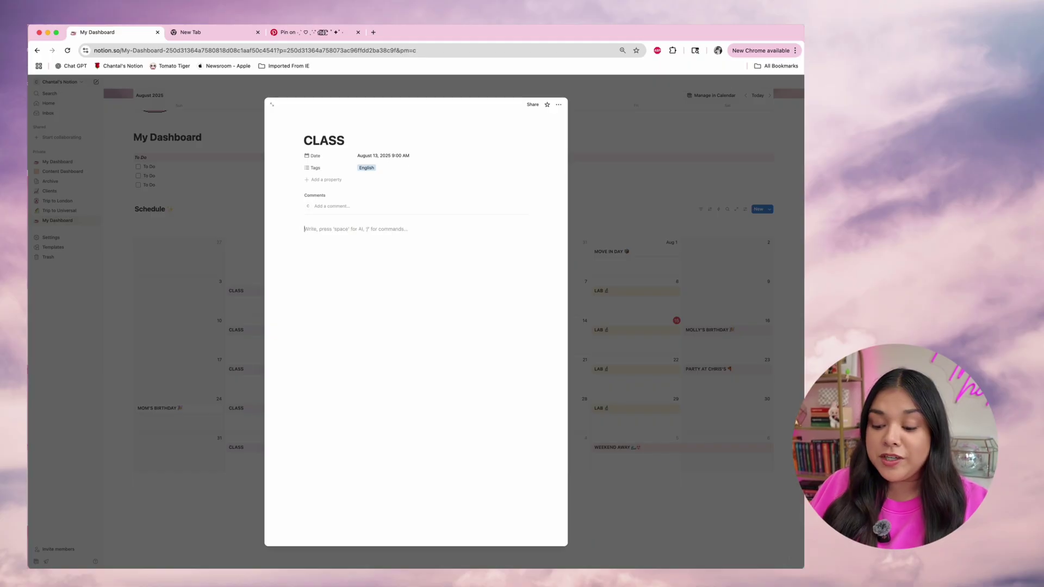
pyautogui.write('class notes')
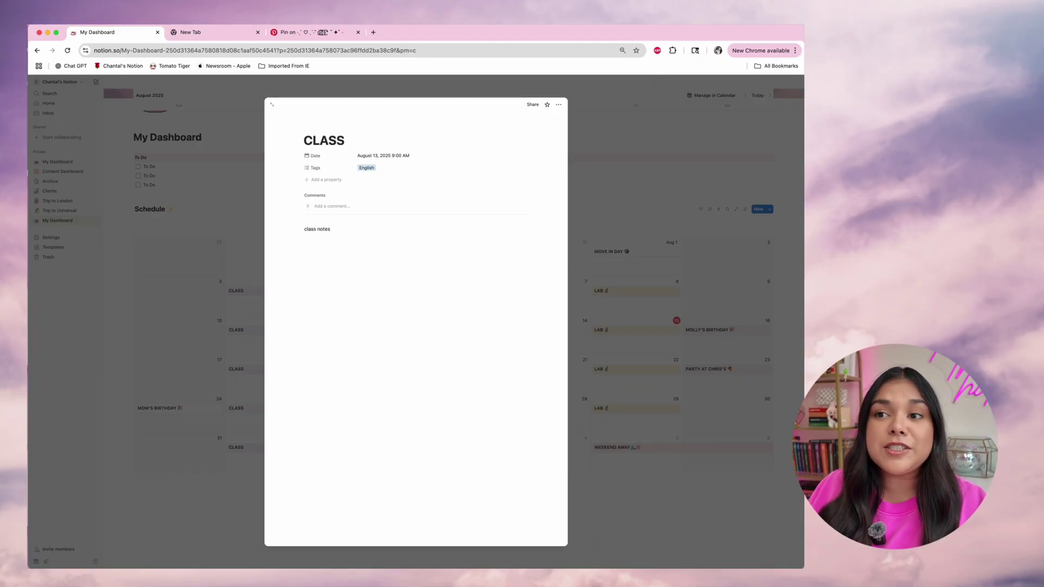
pyautogui.click(629, 188)
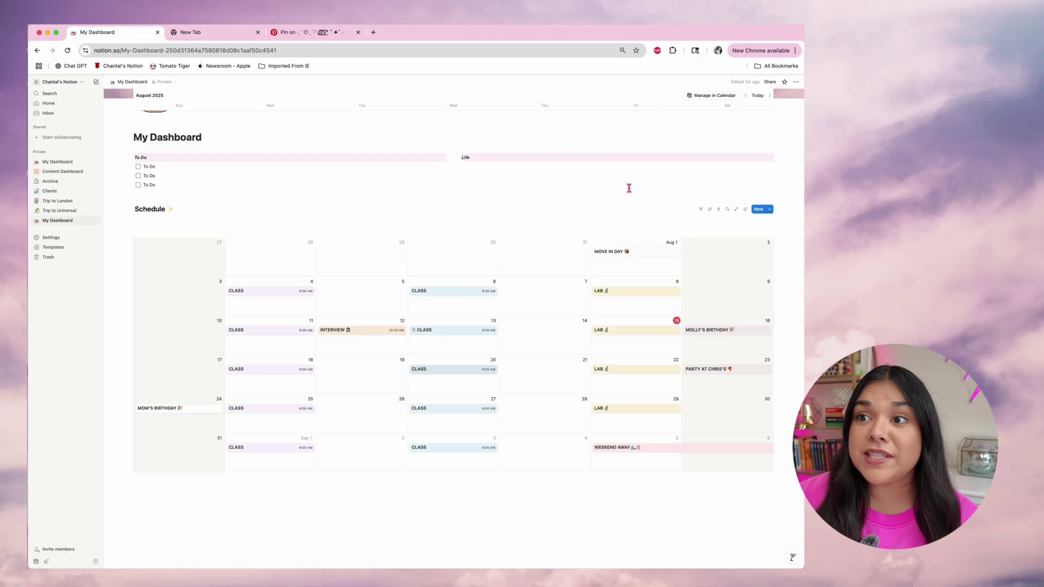
pyautogui.click(417, 337)
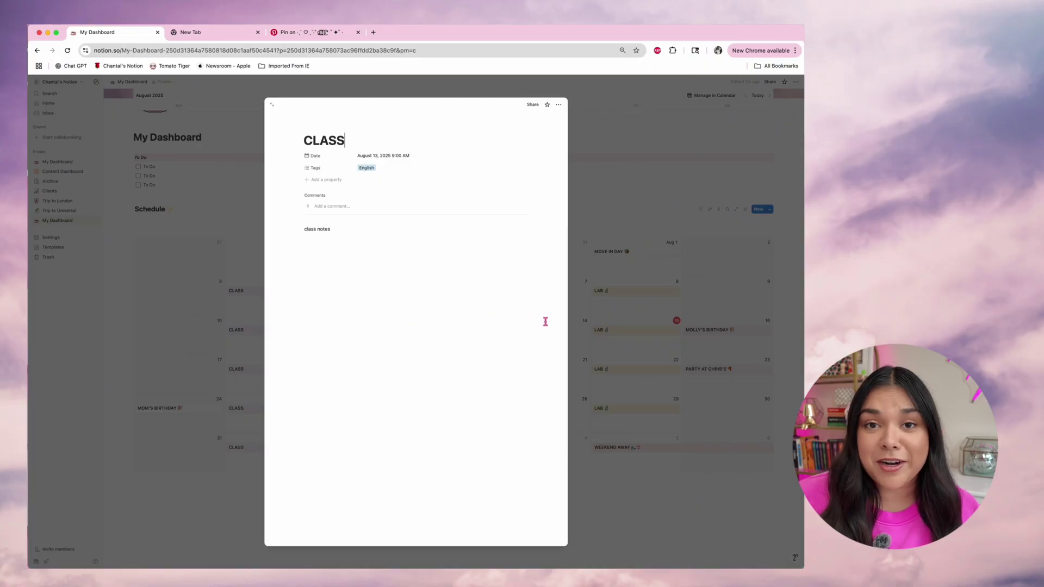
pyautogui.click(602, 313)
# Insert an image block below the to-do items and upload the file real growth.png into it.
pyautogui.click(155, 239)
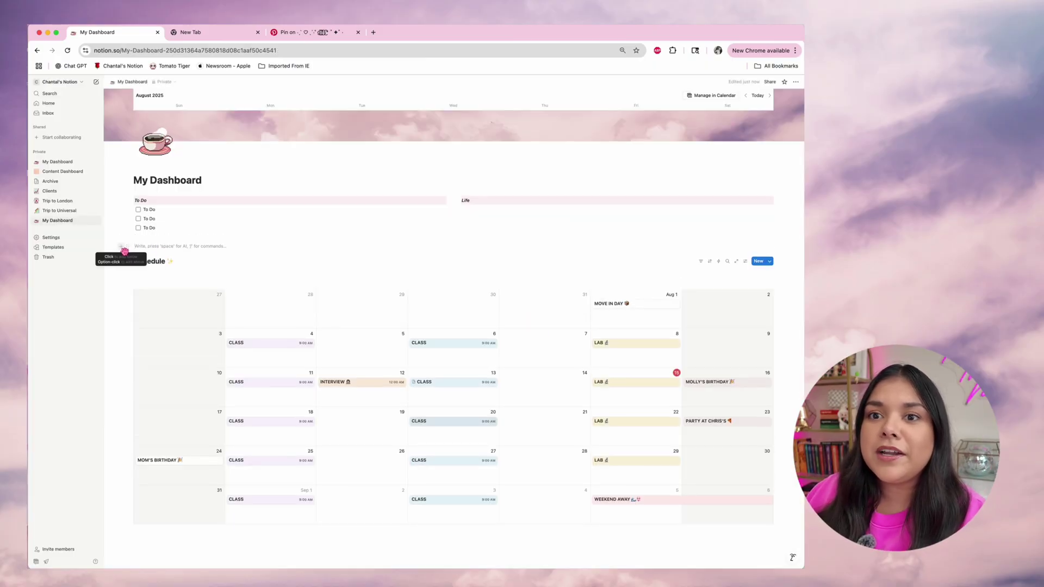
pyautogui.click(124, 251)
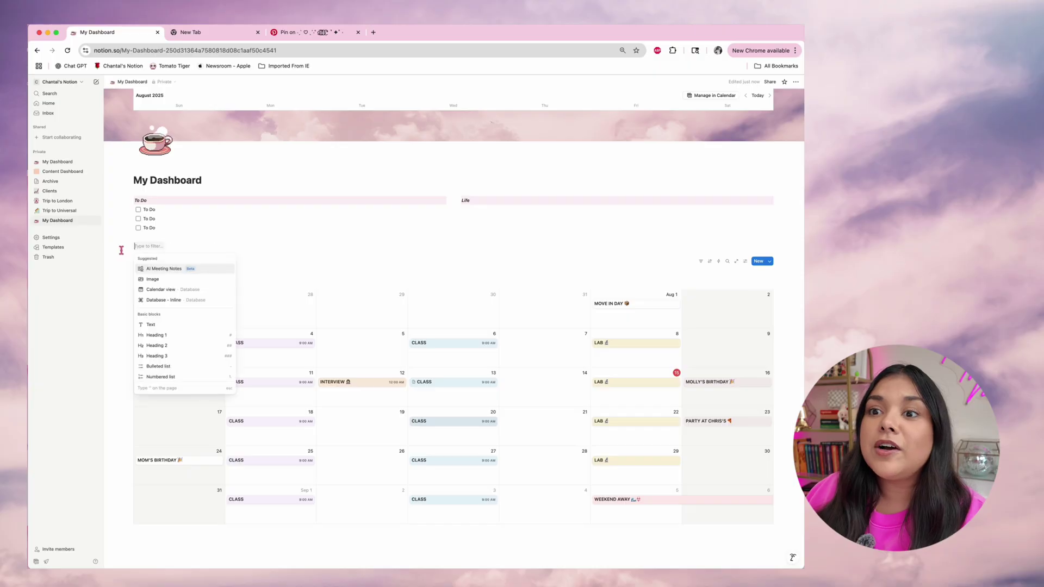
pyautogui.click(154, 281)
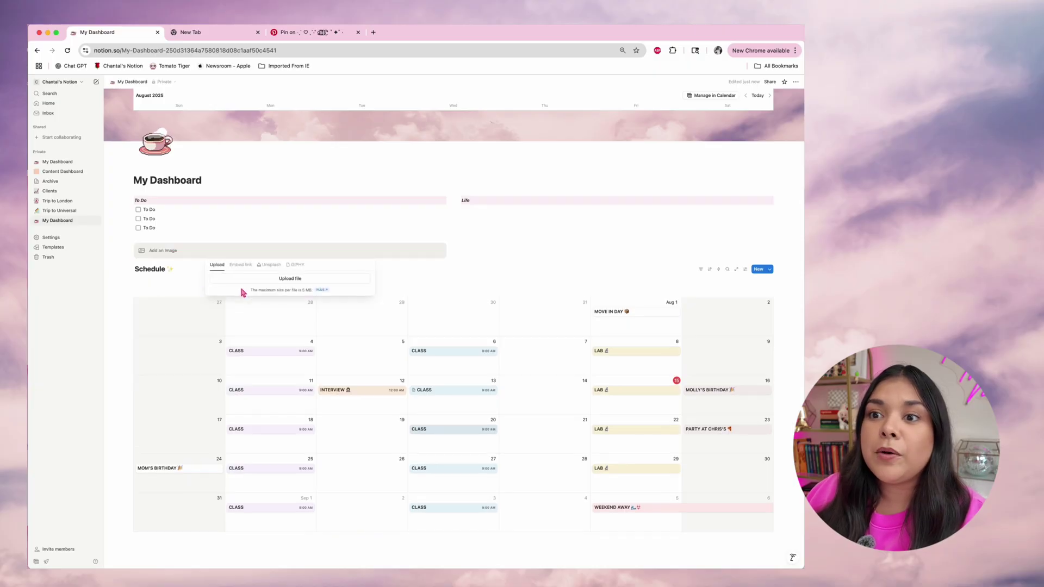
pyautogui.click(290, 279)
pyautogui.click(190, 213)
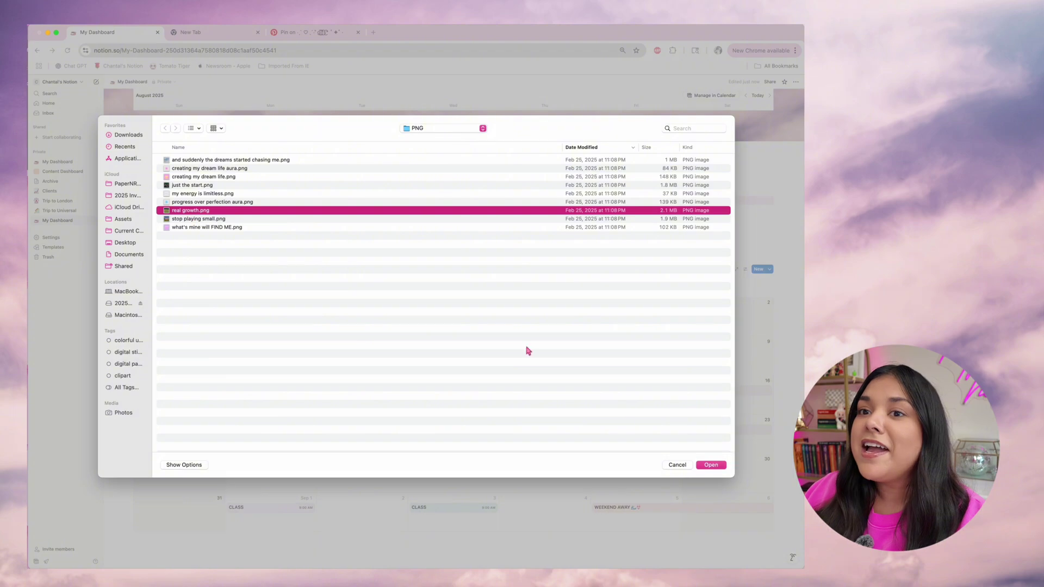
pyautogui.click(713, 465)
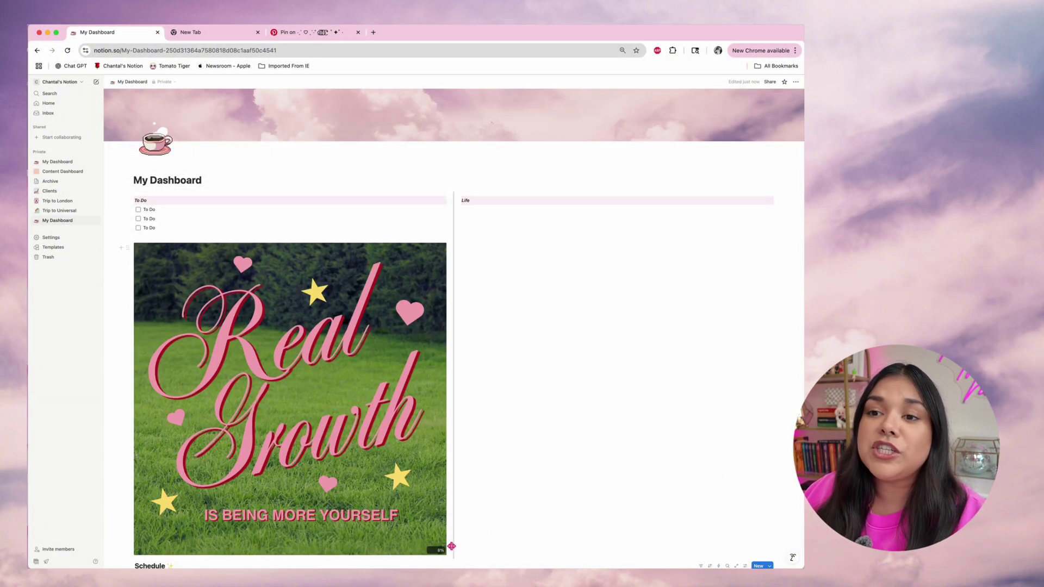
# Move the Real Growth image into its own column before the To Do list and shrink it to roughly one calendar day's width.
pyautogui.moveTo(452, 546); pyautogui.dragTo(380, 477)
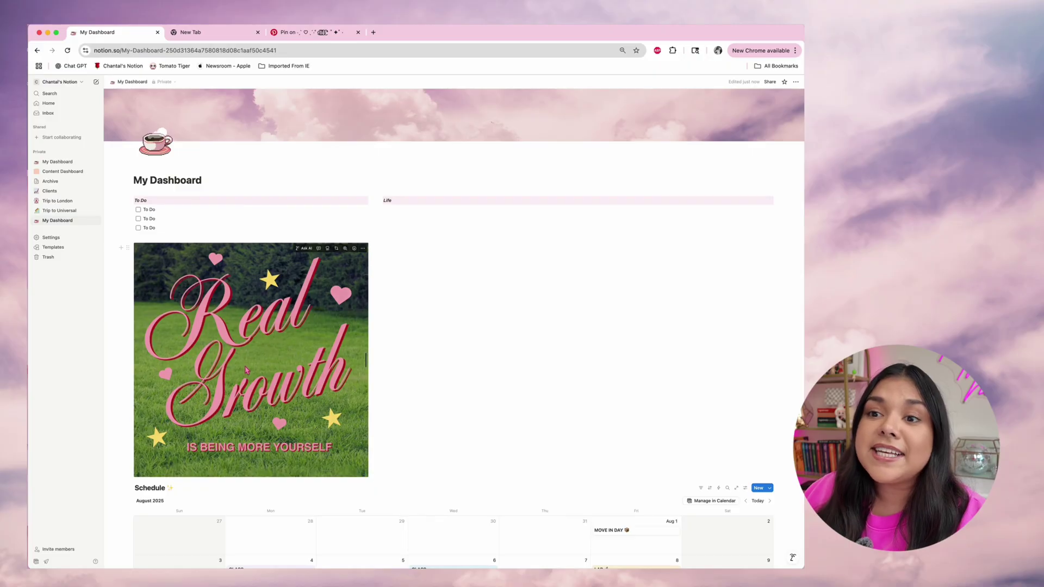
pyautogui.moveTo(371, 385); pyautogui.dragTo(336, 386)
pyautogui.moveTo(229, 362); pyautogui.dragTo(125, 253)
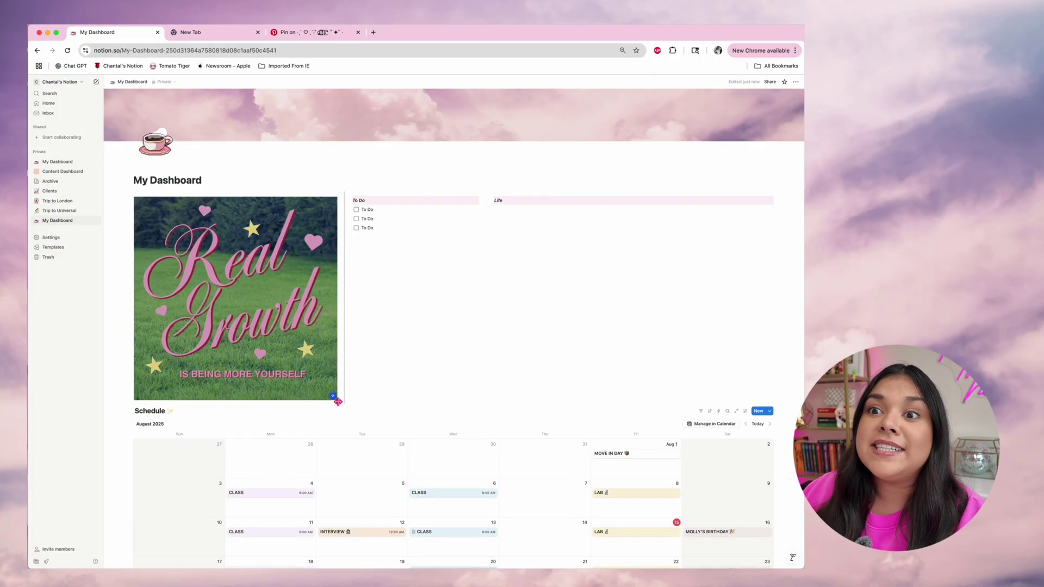
pyautogui.moveTo(337, 402); pyautogui.dragTo(231, 363)
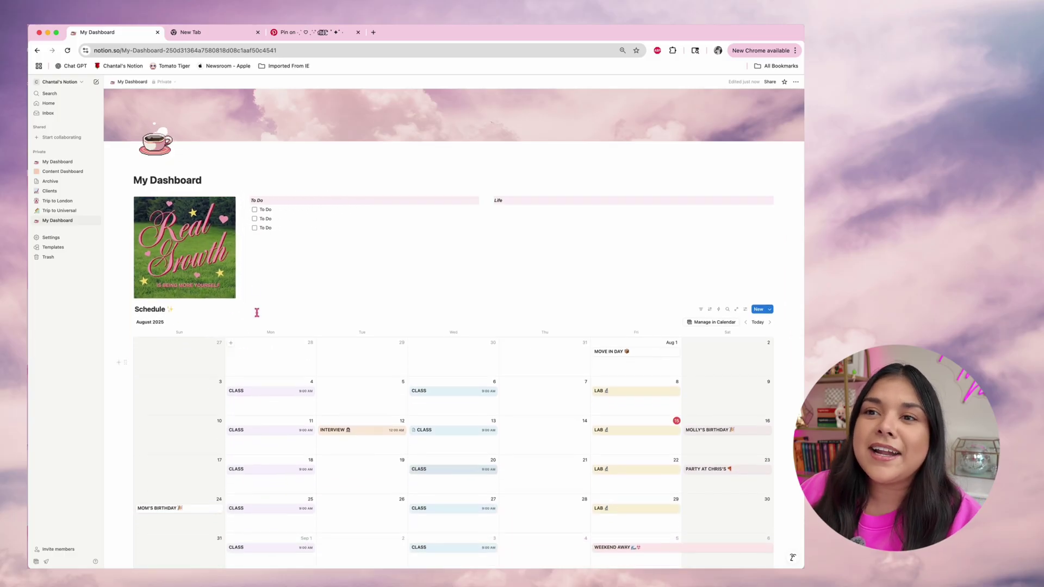
# Write "Job Hunt" under the "Life" heading, add an empty line below it, and turn the Job Hunt line into a page.
pyautogui.click(263, 246)
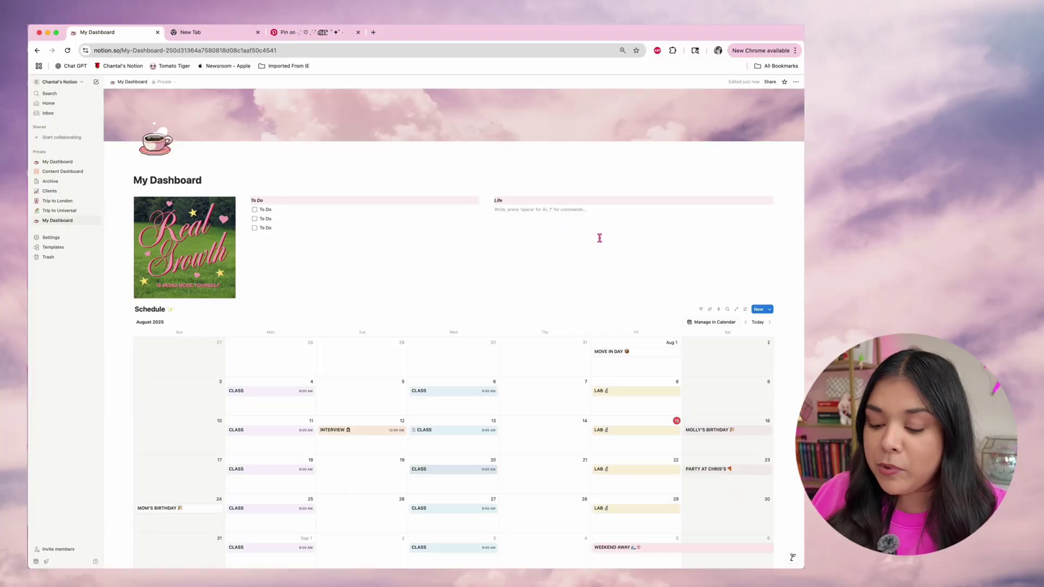
pyautogui.write('Job Hunt')
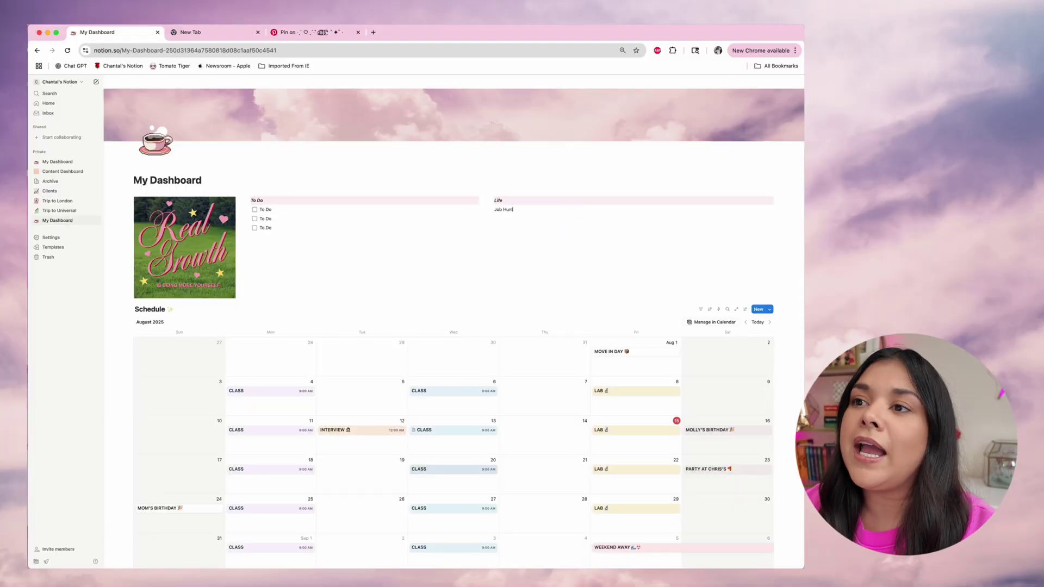
pyautogui.scroll(1, 543, 224)
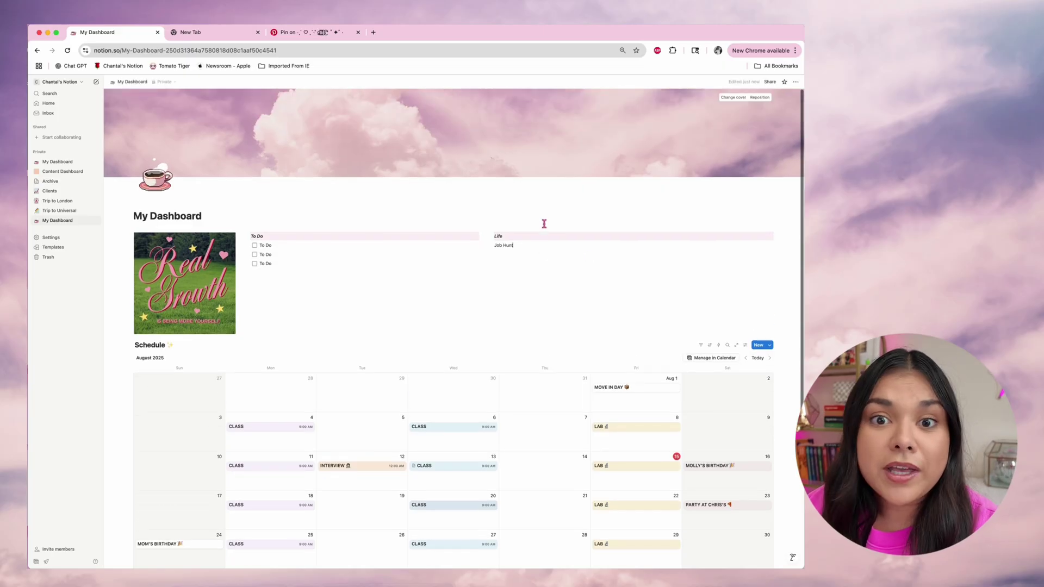
pyautogui.scroll(-1, 544, 224)
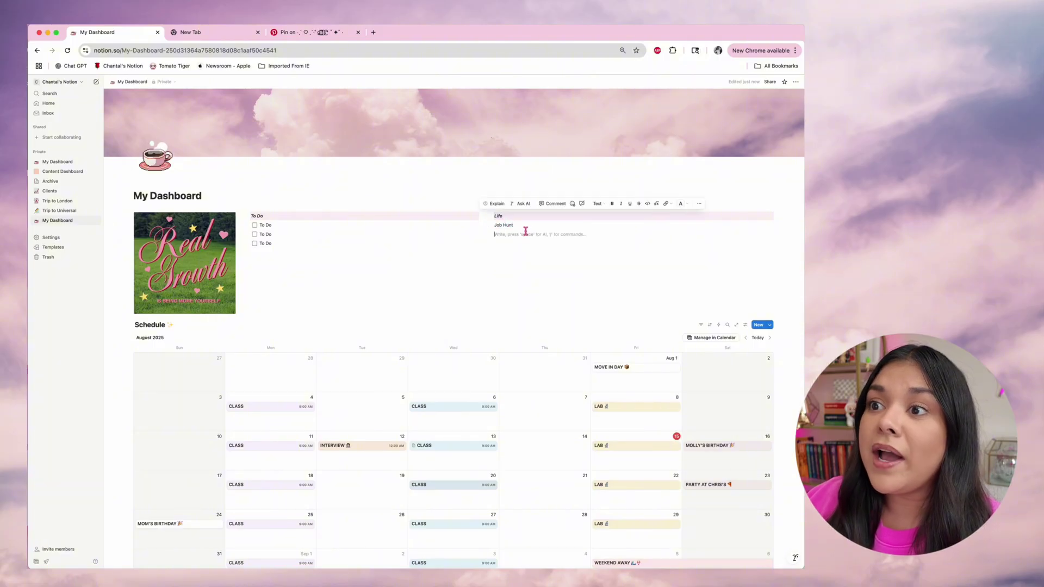
pyautogui.click(524, 227)
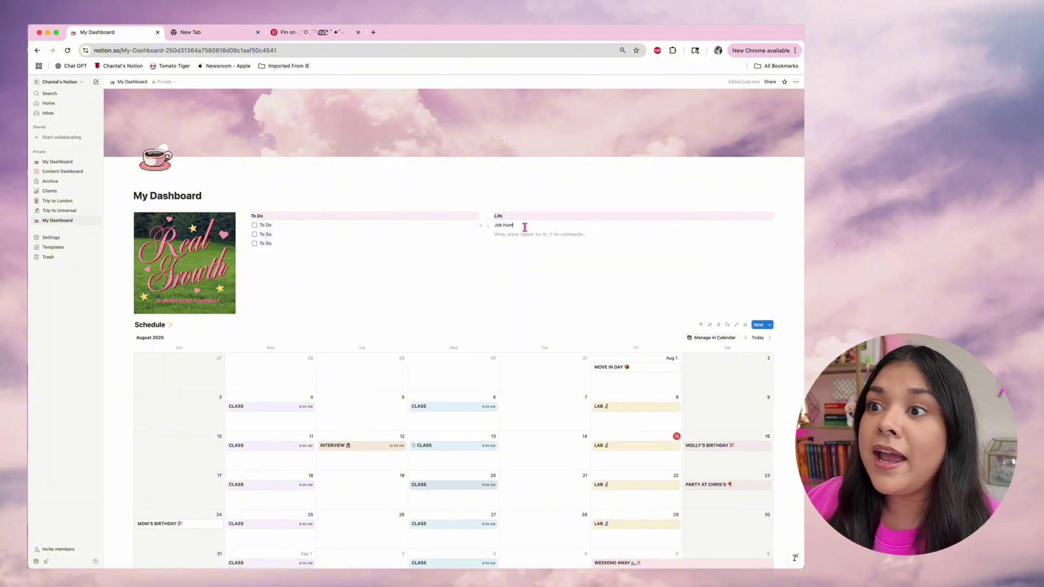
pyautogui.click(490, 227)
pyautogui.moveTo(465, 195)
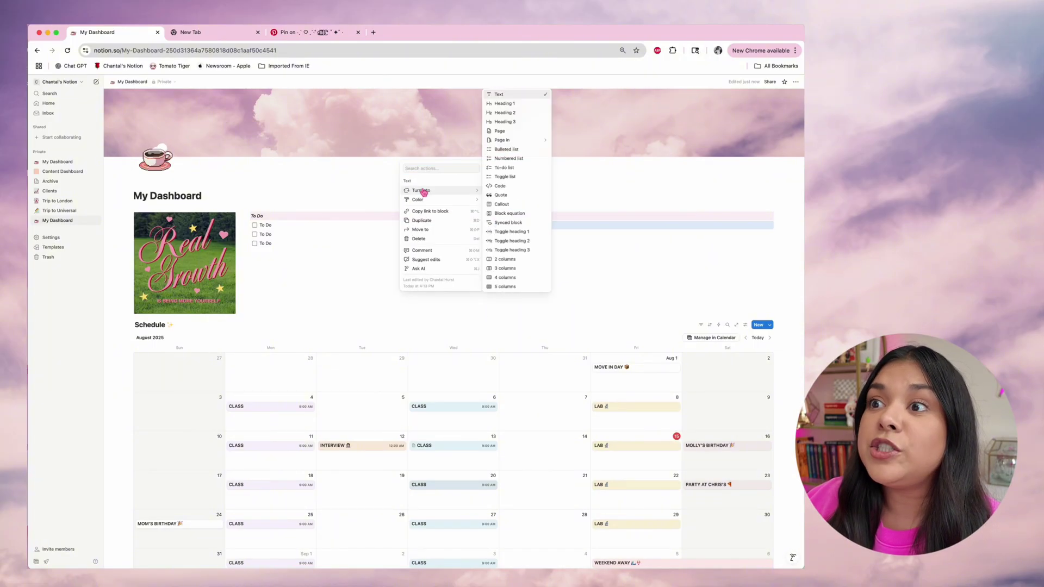
pyautogui.click(500, 131)
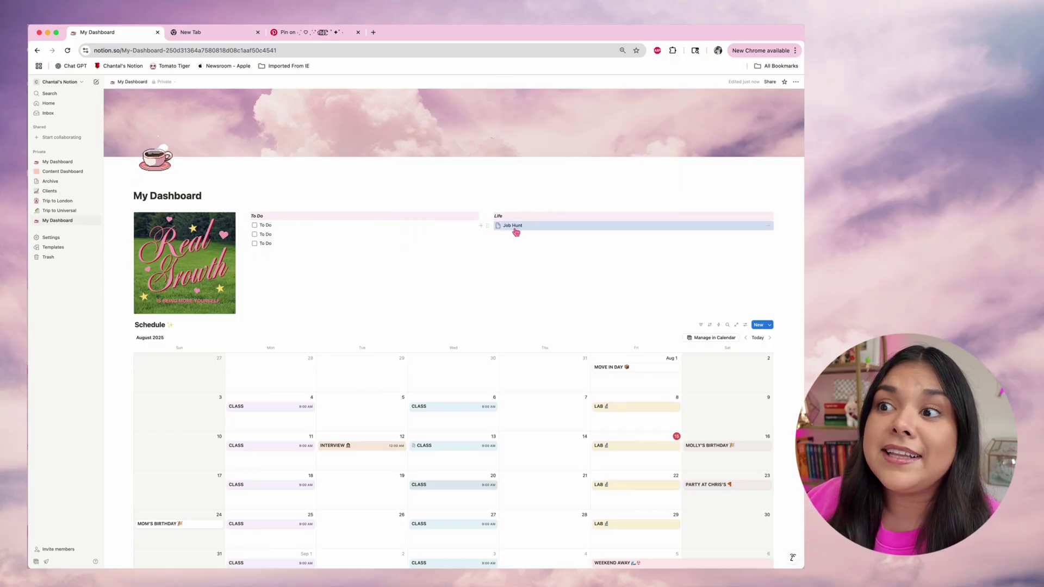
pyautogui.click(539, 254)
# Open the Job Hunt page and turn on small text and full width for it.
pyautogui.click(512, 226)
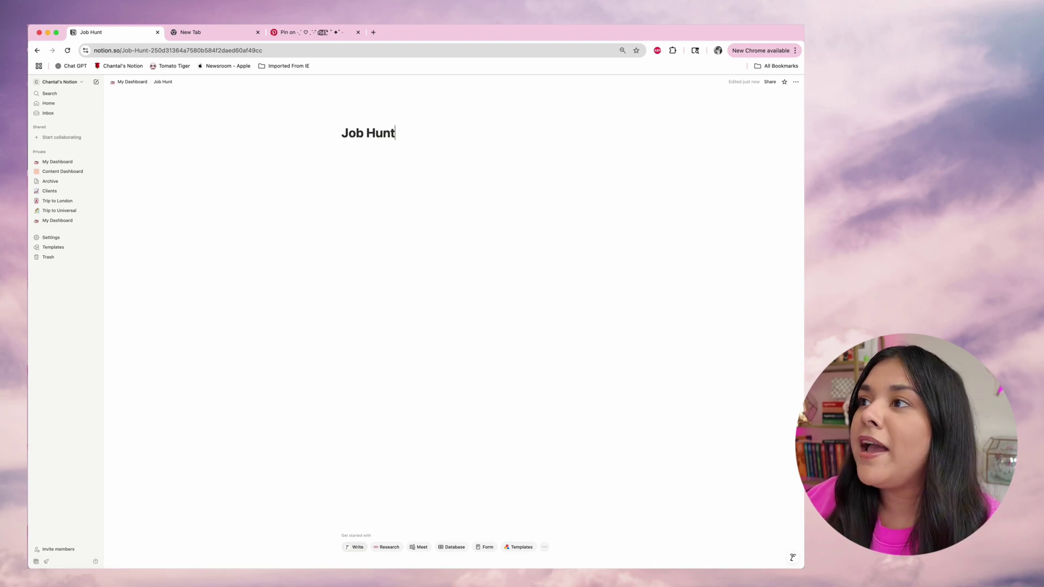
pyautogui.click(796, 82)
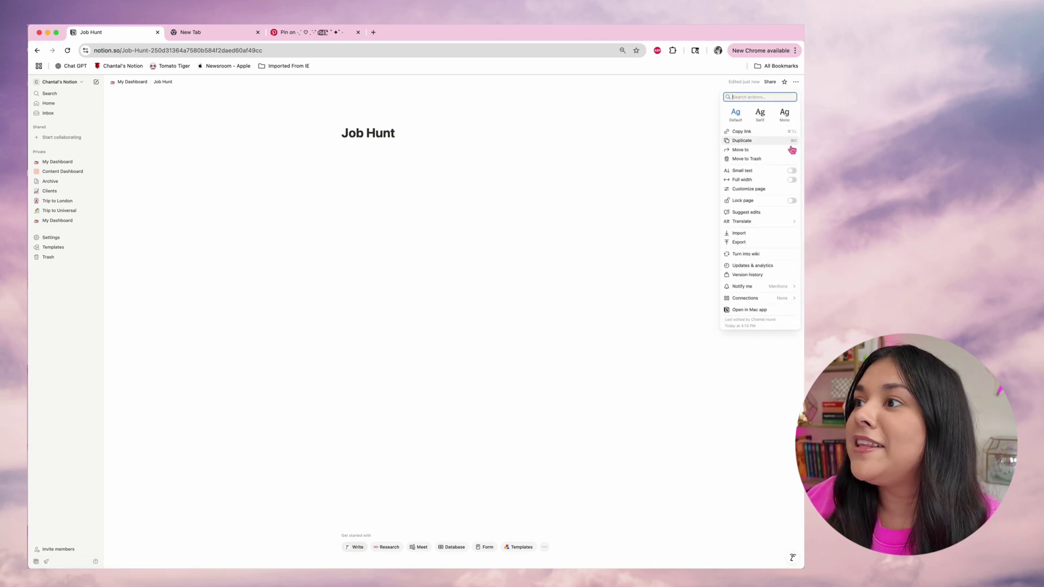
pyautogui.click(792, 171)
pyautogui.click(793, 180)
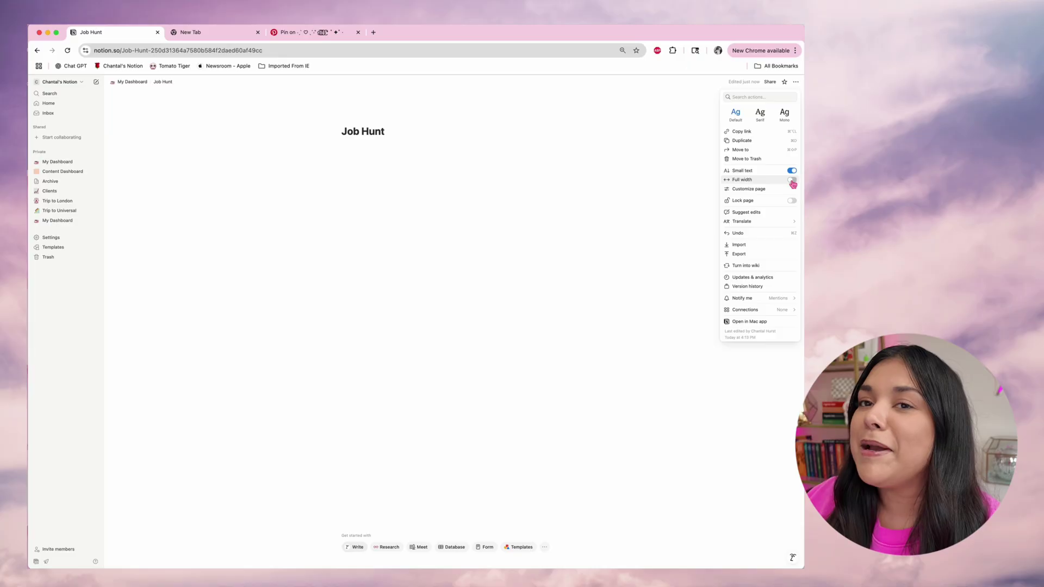
pyautogui.click(495, 193)
# Give the Job Hunt page a solid pale beige cover from the gallery and a briefcase icon.
pyautogui.click(198, 119)
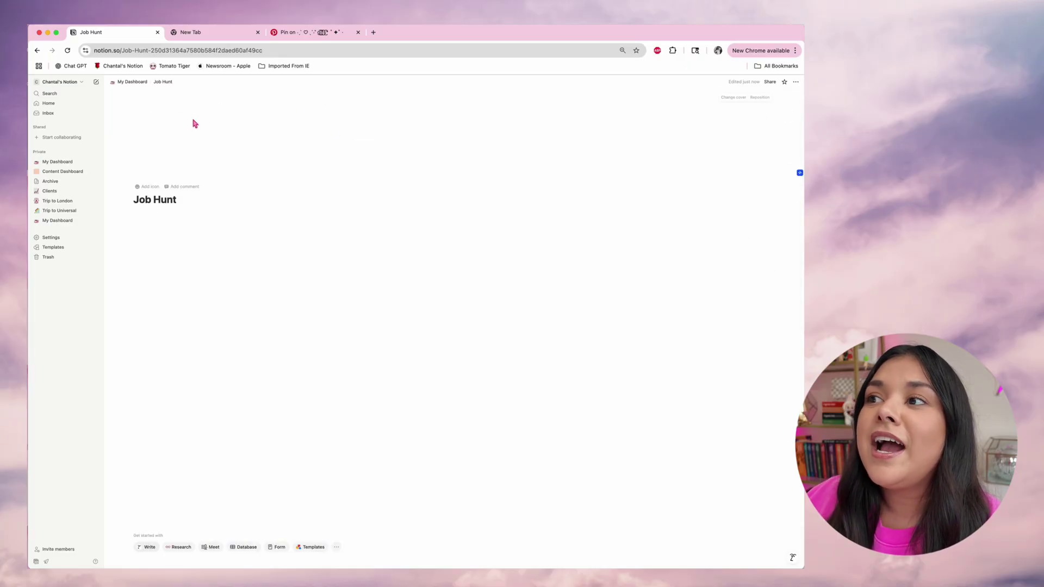
pyautogui.click(733, 97)
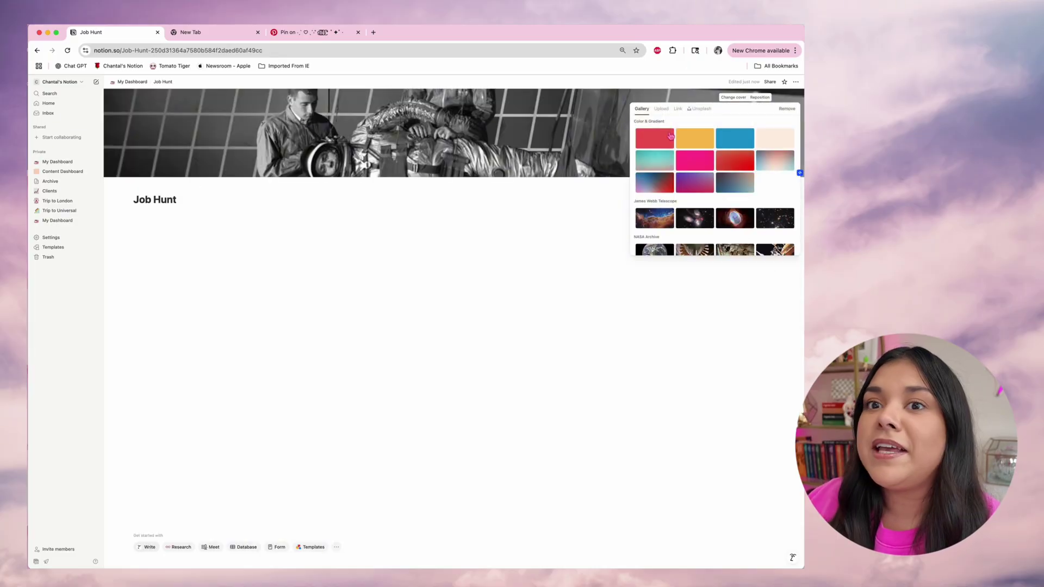
pyautogui.click(759, 147)
pyautogui.click(308, 229)
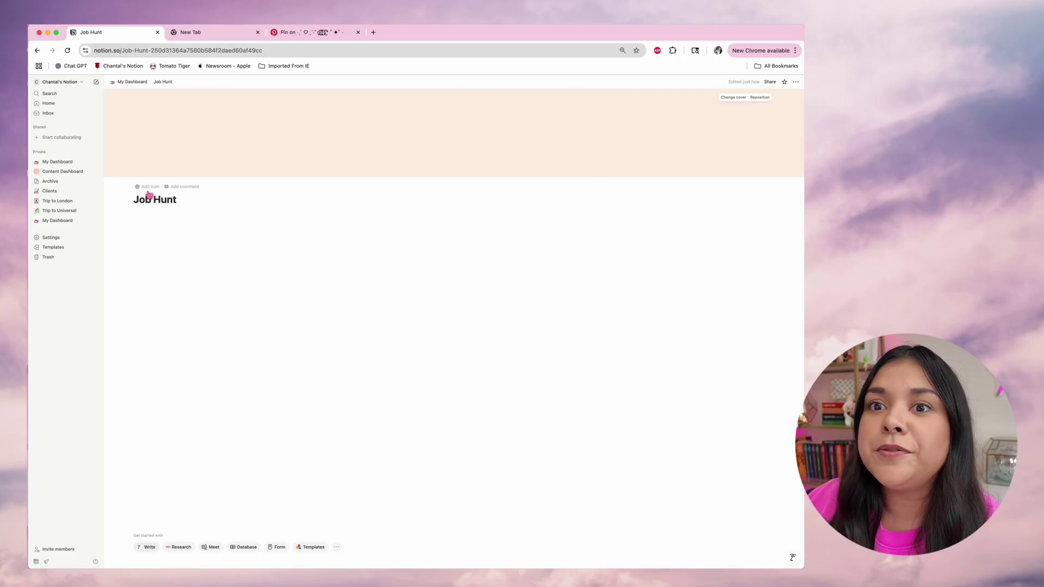
pyautogui.click(151, 187)
pyautogui.click(146, 175)
pyautogui.click(121, 238)
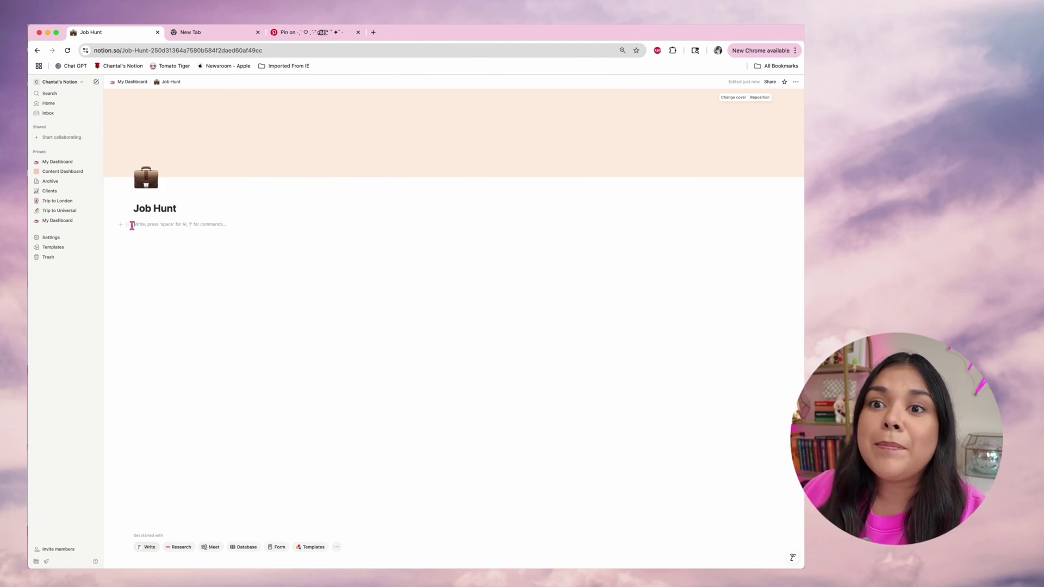
# Insert an inline database below the Job Hunt title and prompt AI for a resume tracker covering jobs, contact, email, resume, cover letter, follow-up and interview.
pyautogui.click(123, 228)
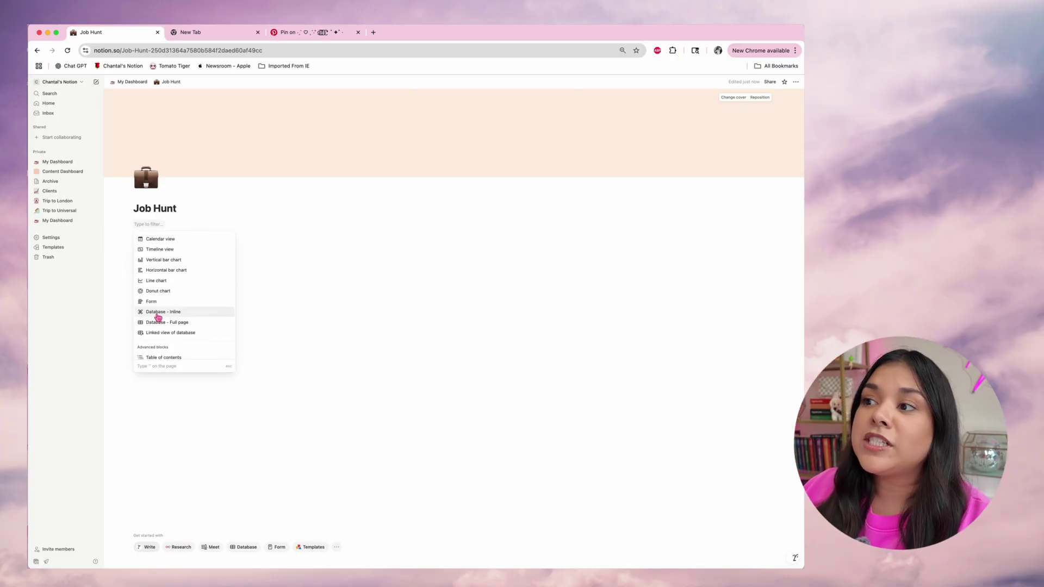
pyautogui.click(179, 318)
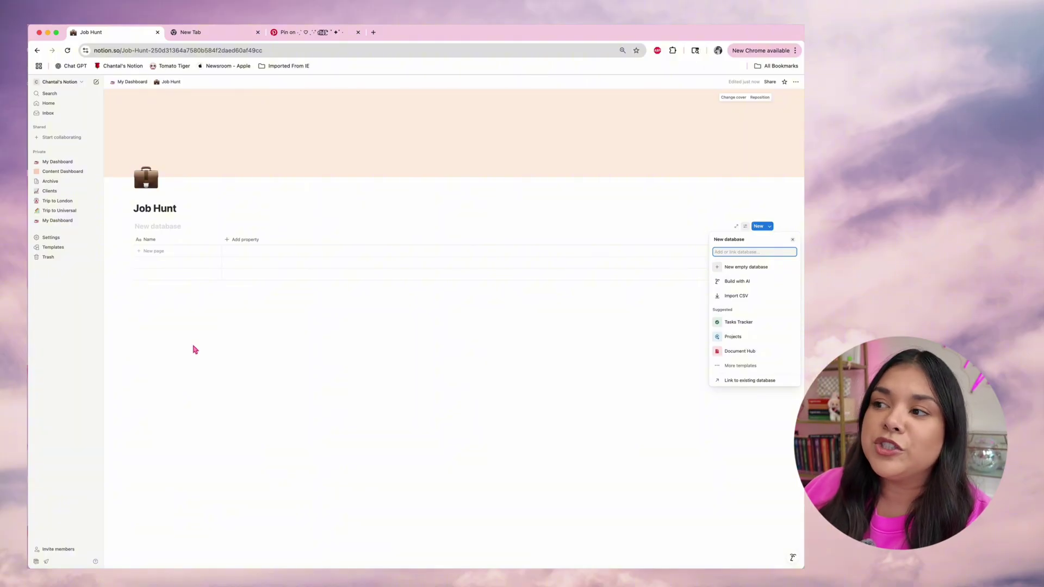
pyautogui.click(744, 285)
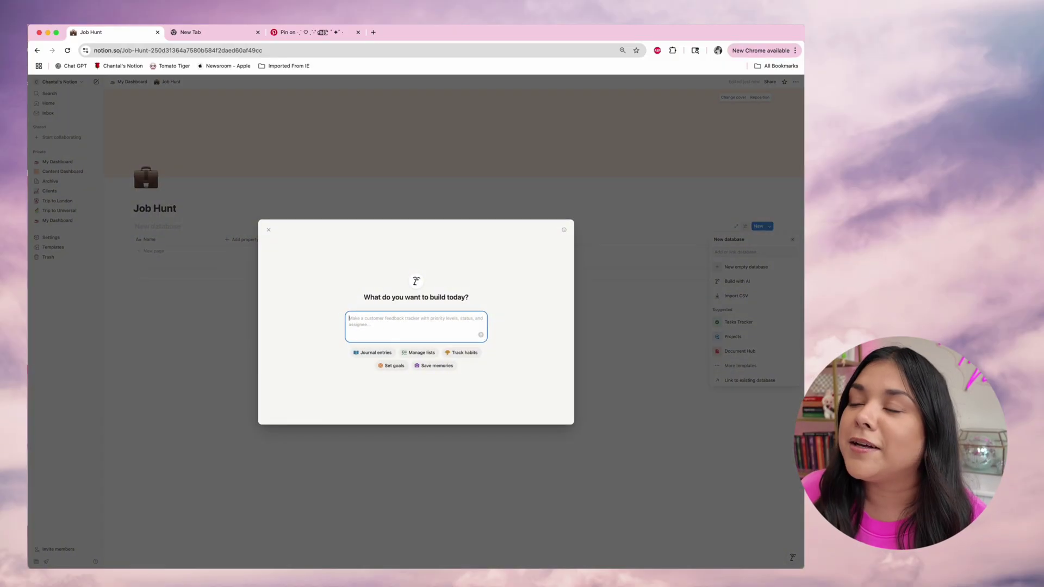
pyautogui.write('Make a resume tracker to track what jobs im applying for, who m')
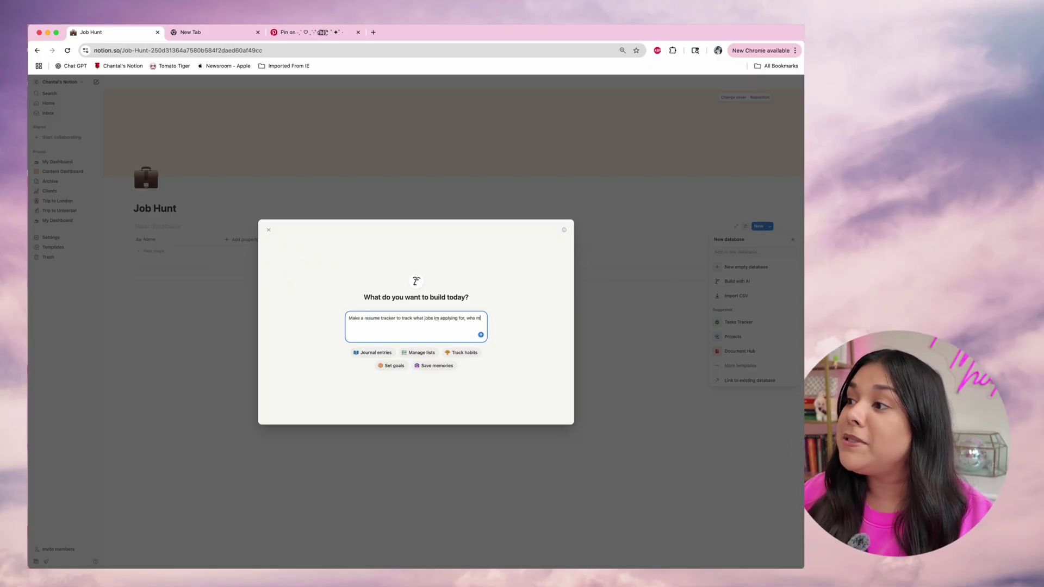
pyautogui.write('ct is, their email,m')
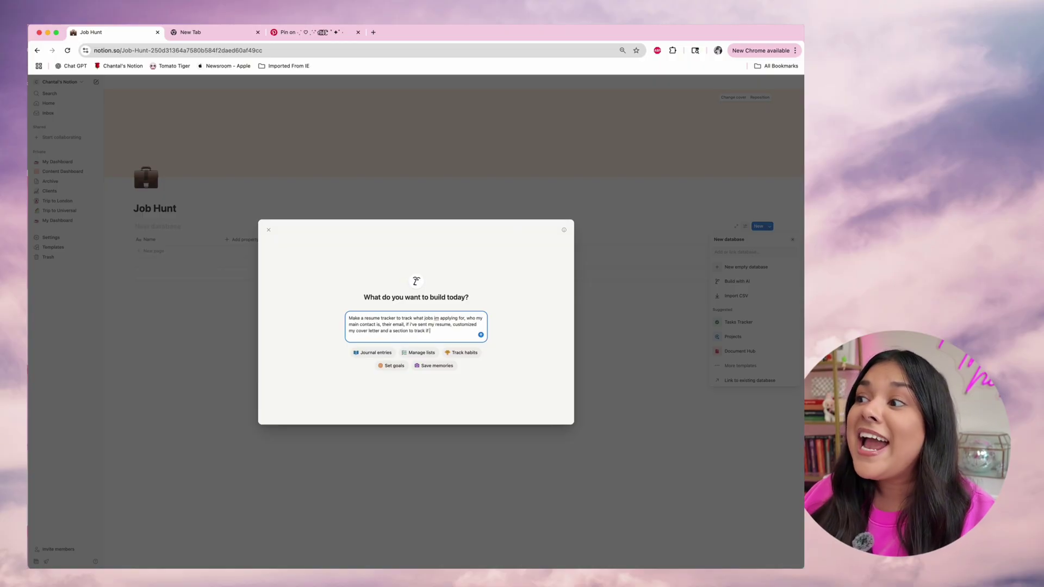
pyautogui.write('or received an interview')
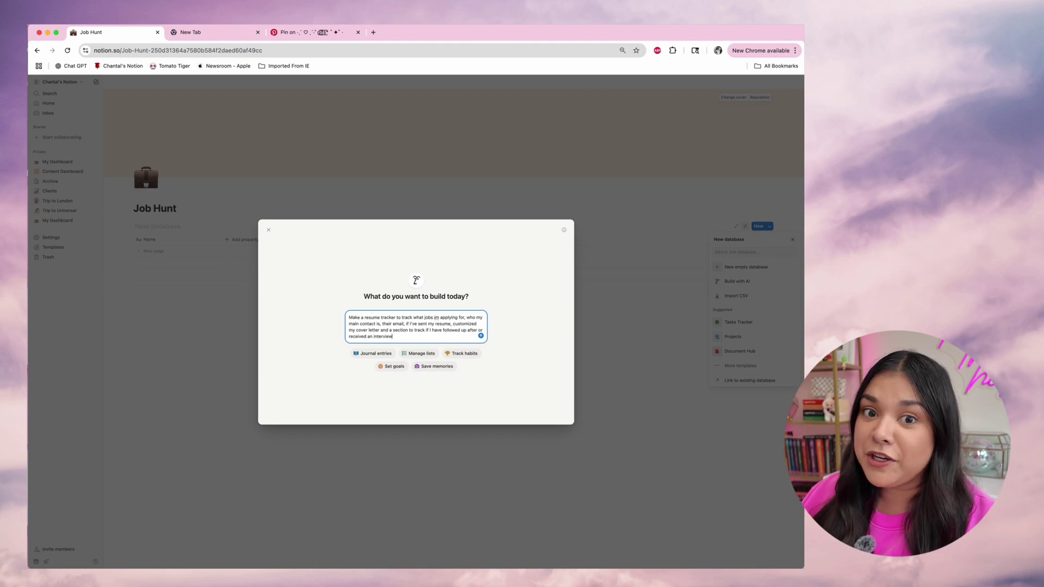
pyautogui.press('Return')
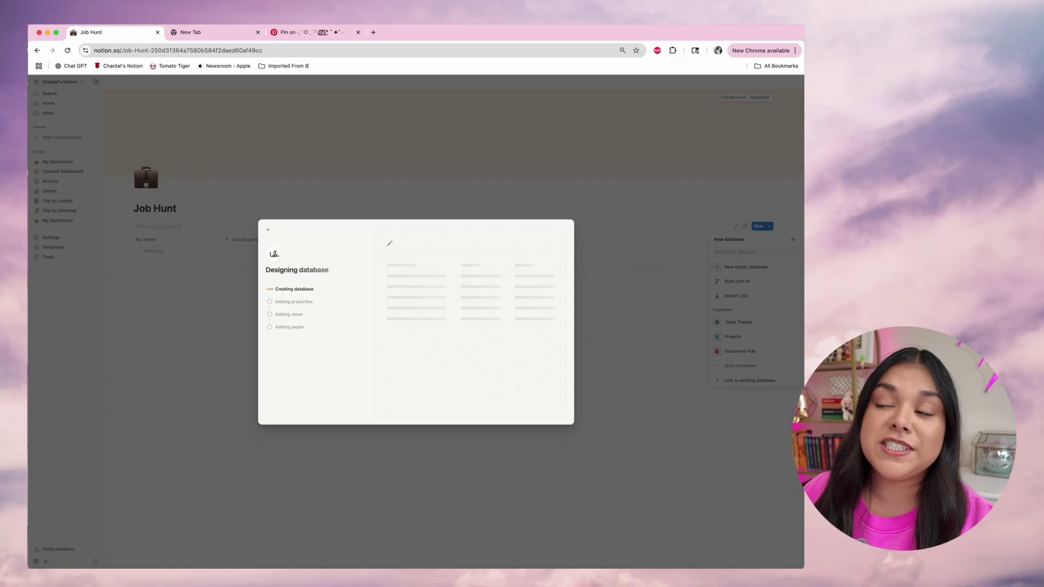
# Look through the generated Job Application Tracker preview and add it to the page with its suggested features.
pyautogui.hscroll(10, 497, 298)
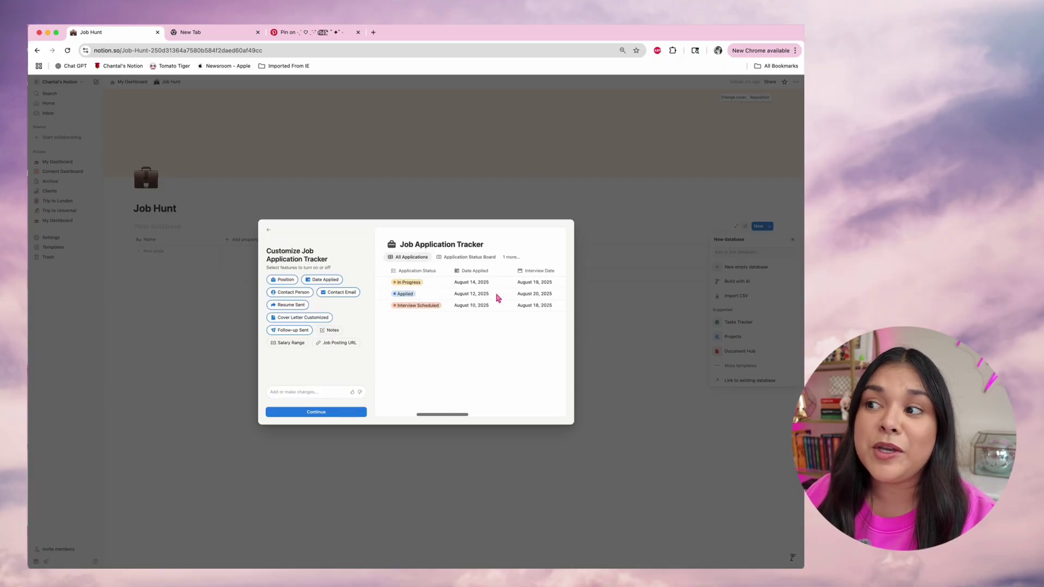
pyautogui.hscroll(-10, 497, 298)
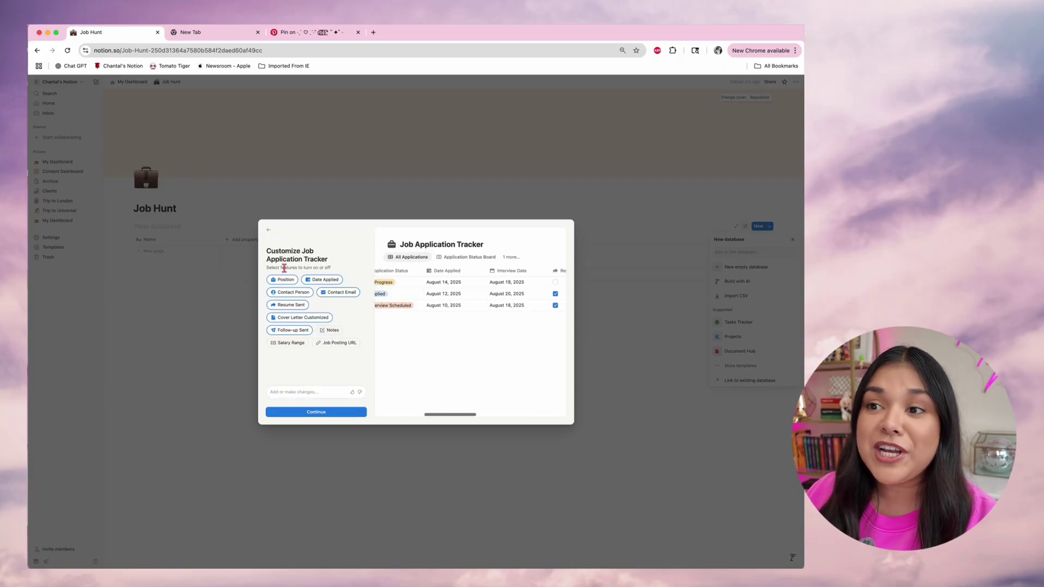
pyautogui.click(316, 412)
pyautogui.click(317, 415)
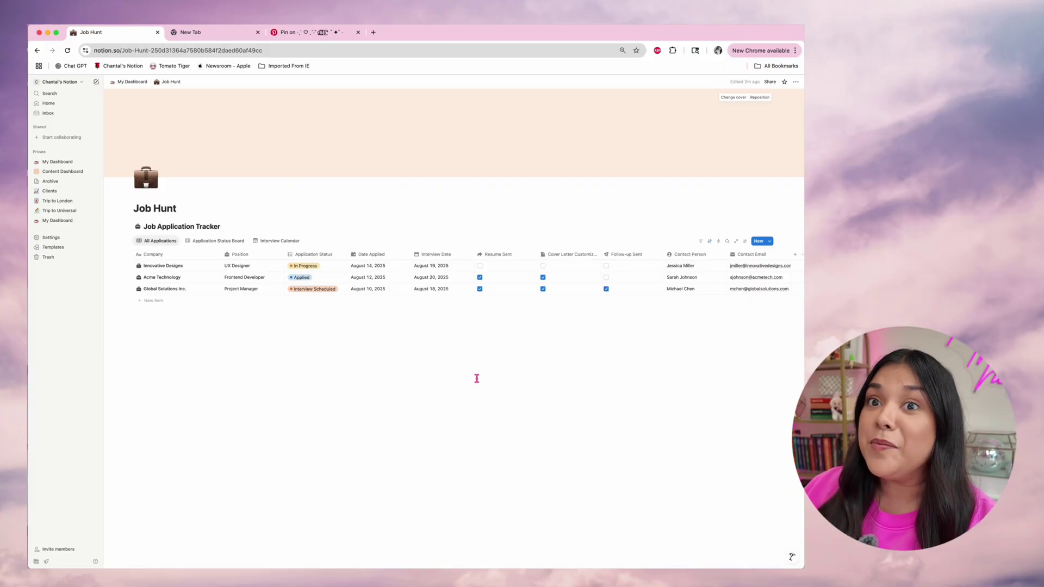
# Return to My Dashboard, write "Shopping List" below Job Hunt in the Life column, and turn that line into a page.
pyautogui.click(138, 87)
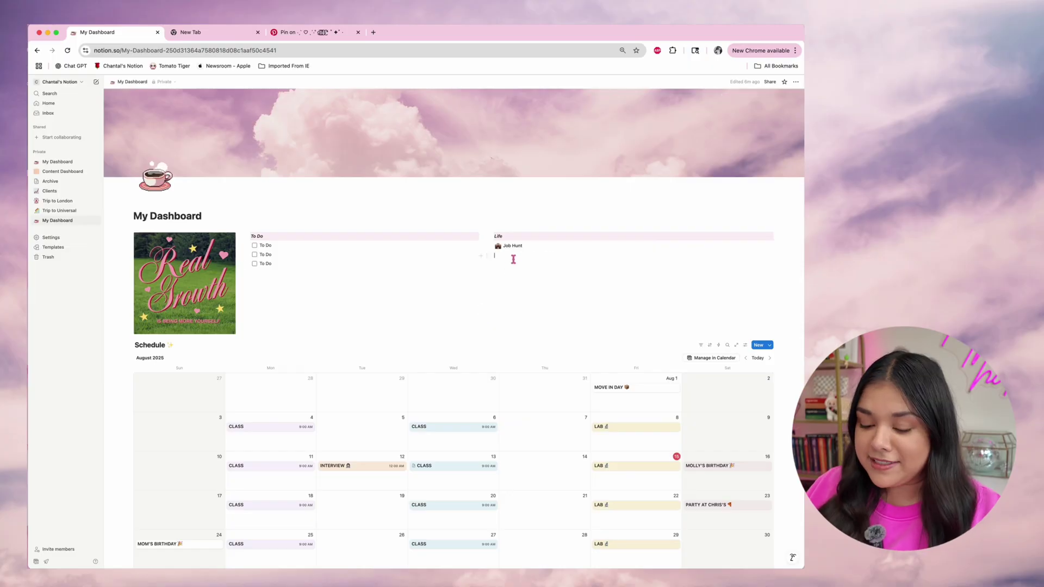
pyautogui.write('Shop')
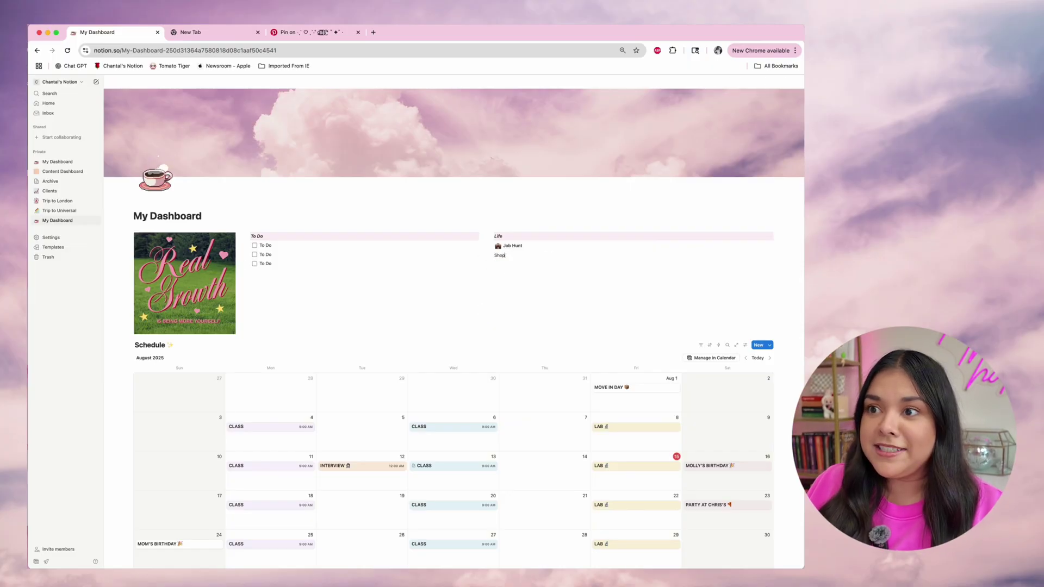
pyautogui.write('ping Li')
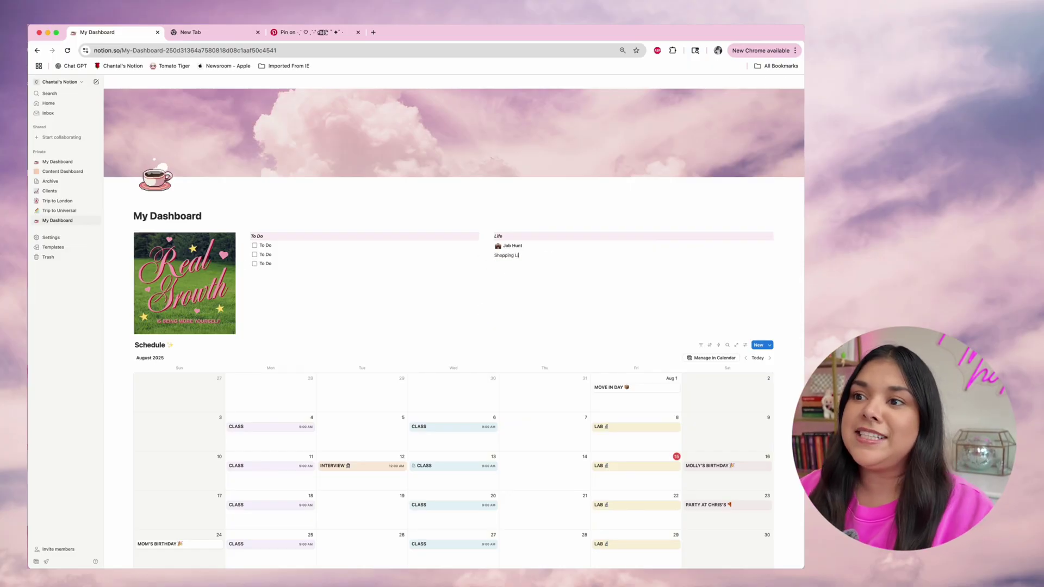
pyautogui.write('st')
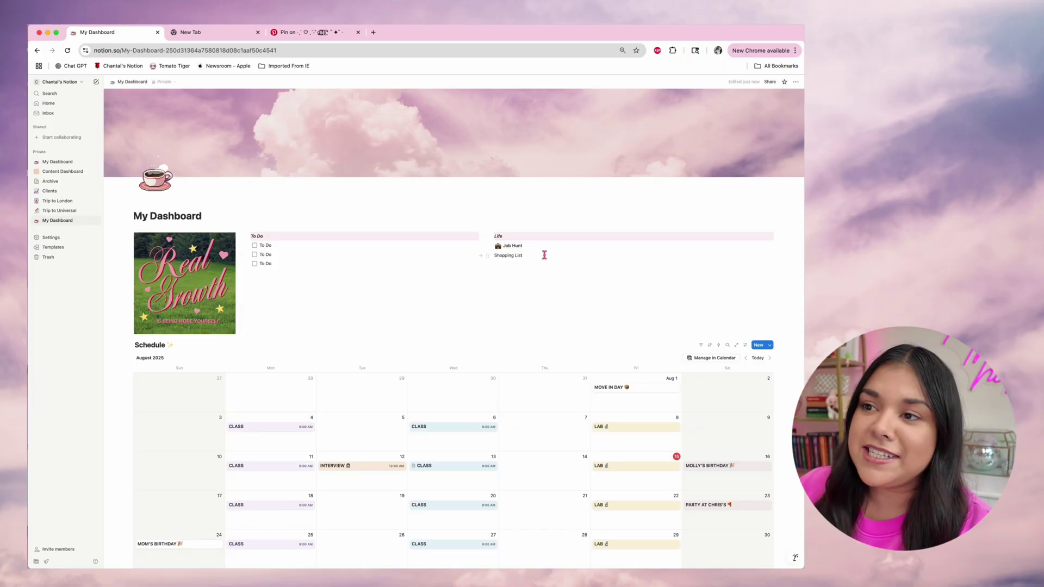
pyautogui.click(487, 255)
pyautogui.moveTo(441, 221)
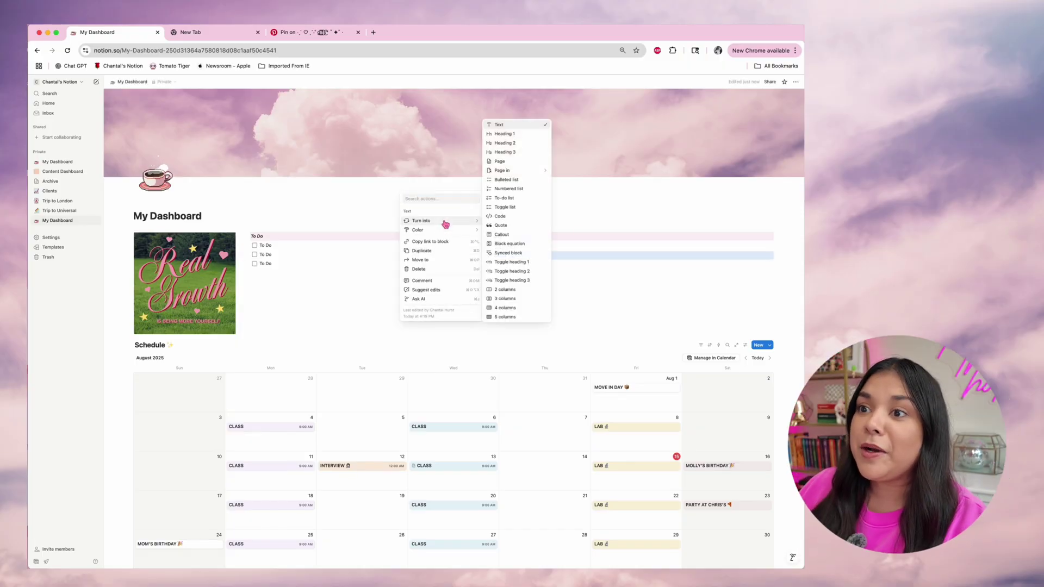
pyautogui.click(511, 162)
# Open the Shopping List page and insert an inline database below its title, choosing to build it with AI.
pyautogui.click(525, 263)
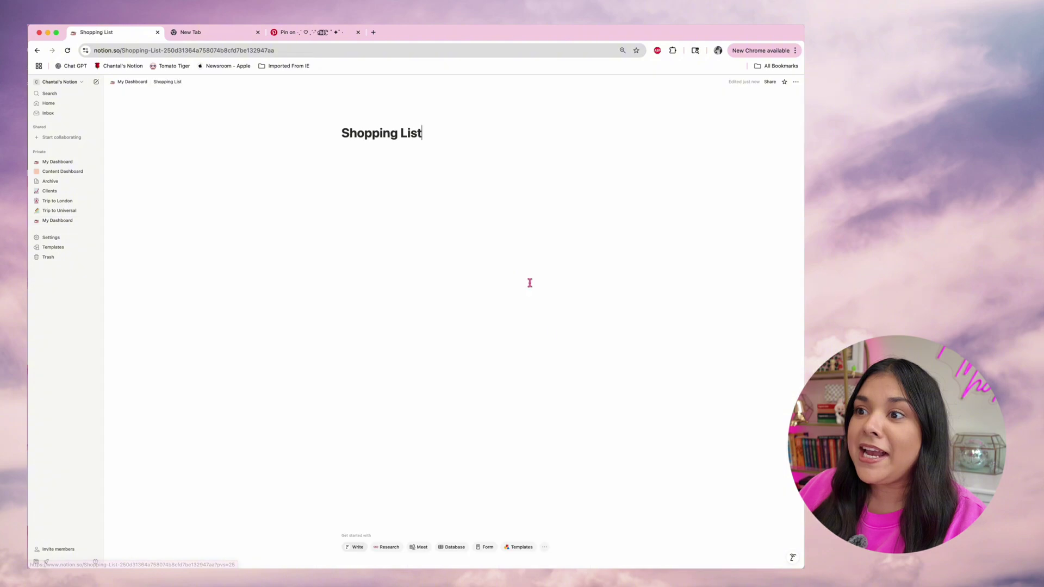
pyautogui.click(495, 183)
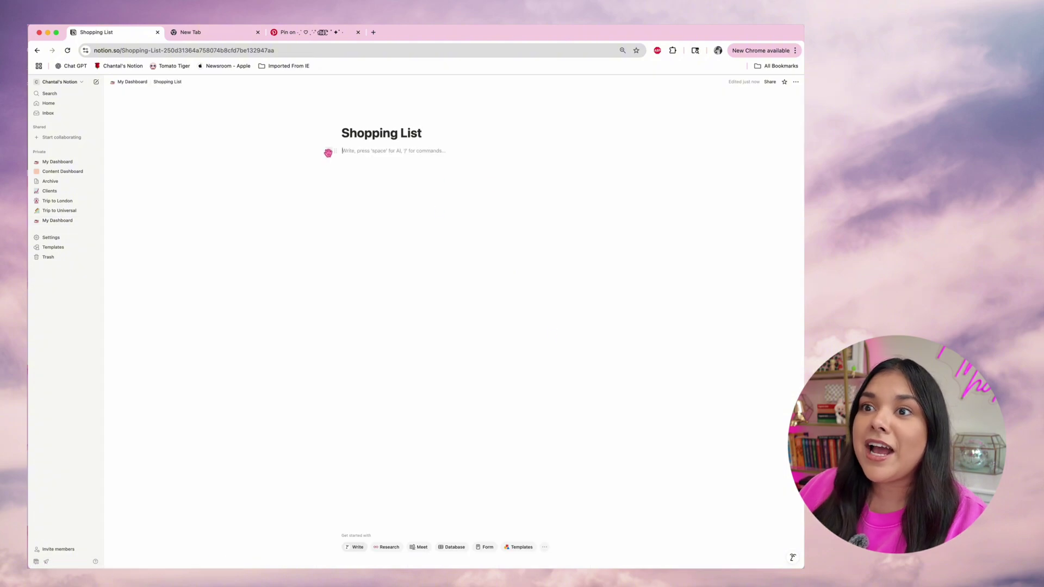
pyautogui.write('/database')
pyautogui.click(373, 203)
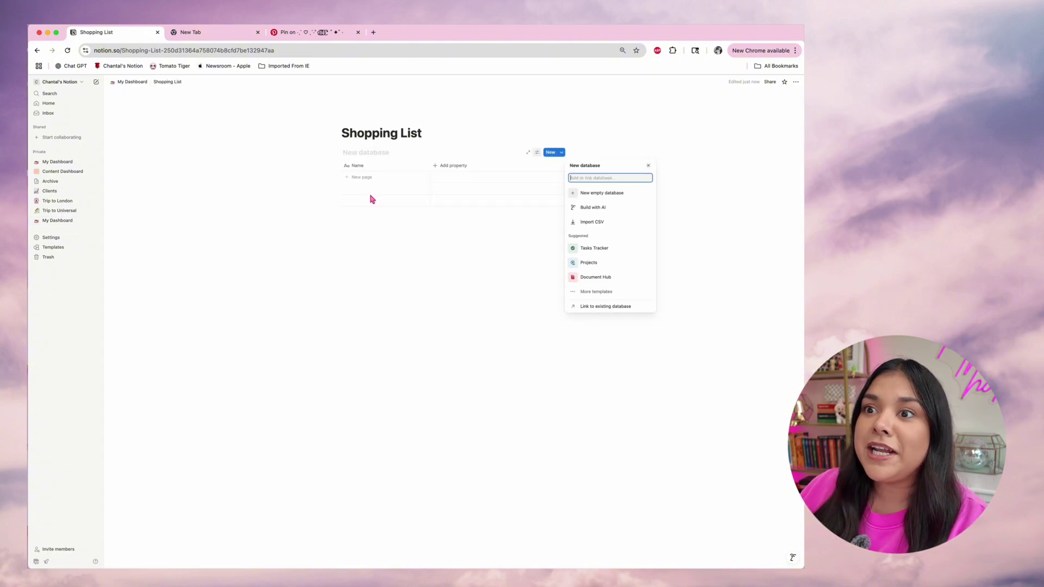
pyautogui.click(607, 207)
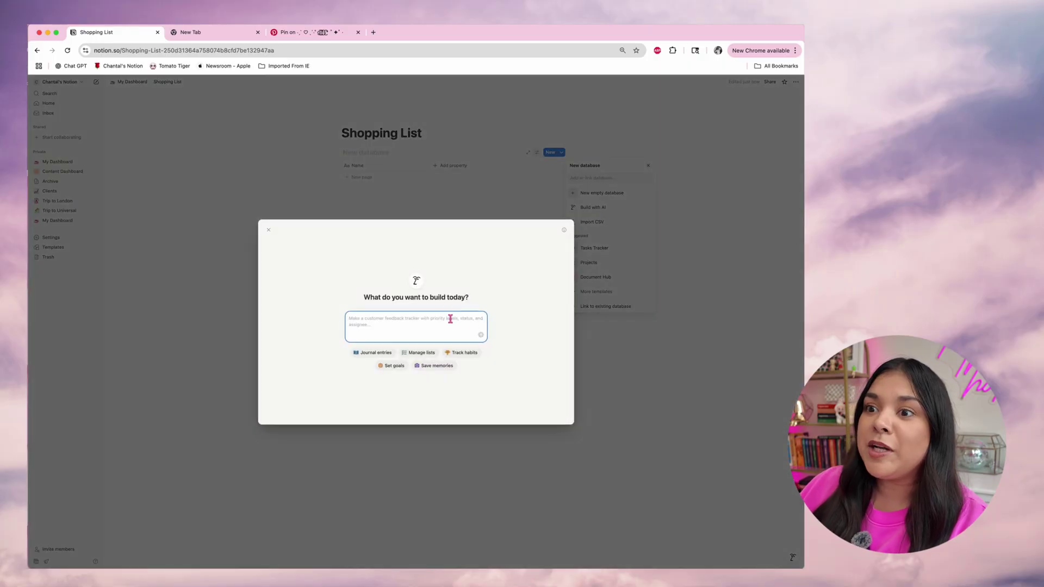
# Prompt AI with "Make a shopping list for the grocery store", add the result with its suggested features, and return to My Dashboard.
pyautogui.write('Make a s')
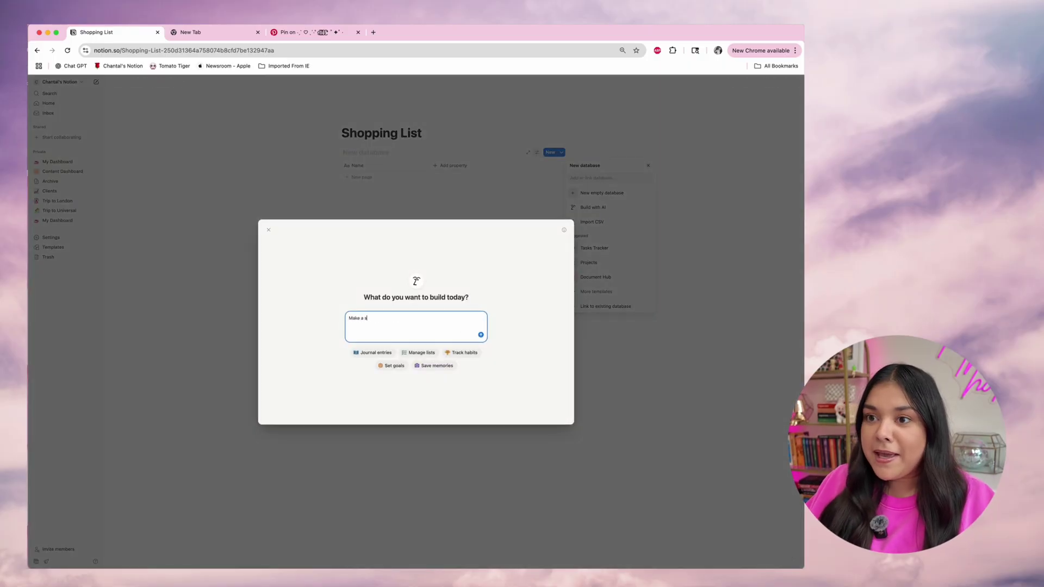
pyautogui.write('hopping ')
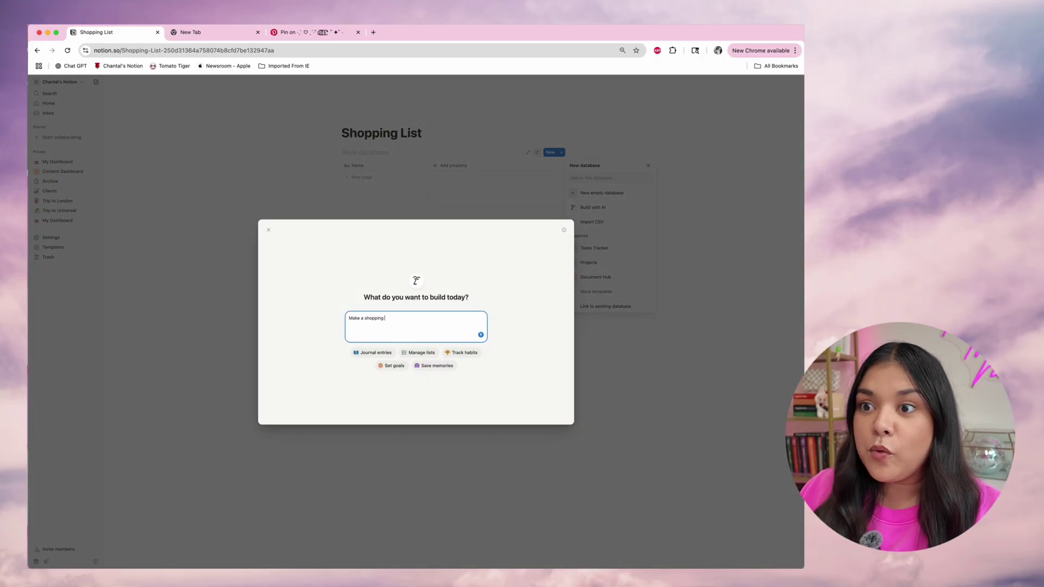
pyautogui.write('list for the grocery store')
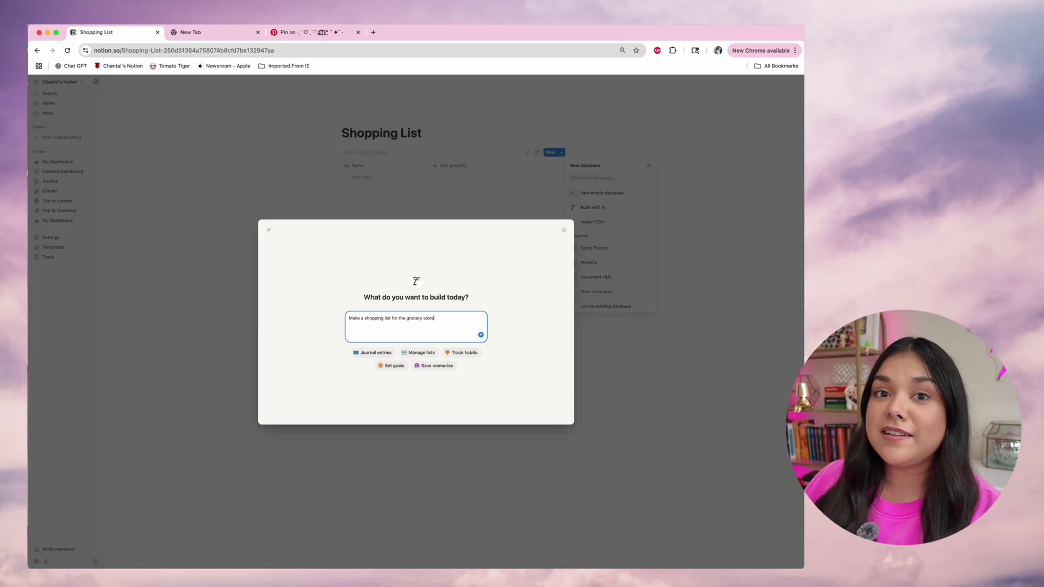
pyautogui.press('Return')
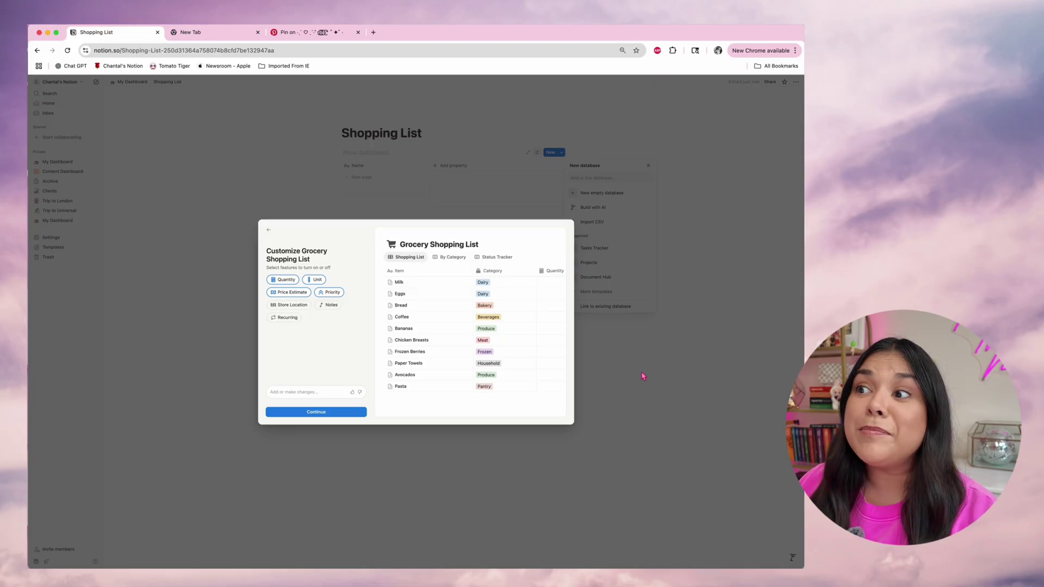
pyautogui.click(323, 412)
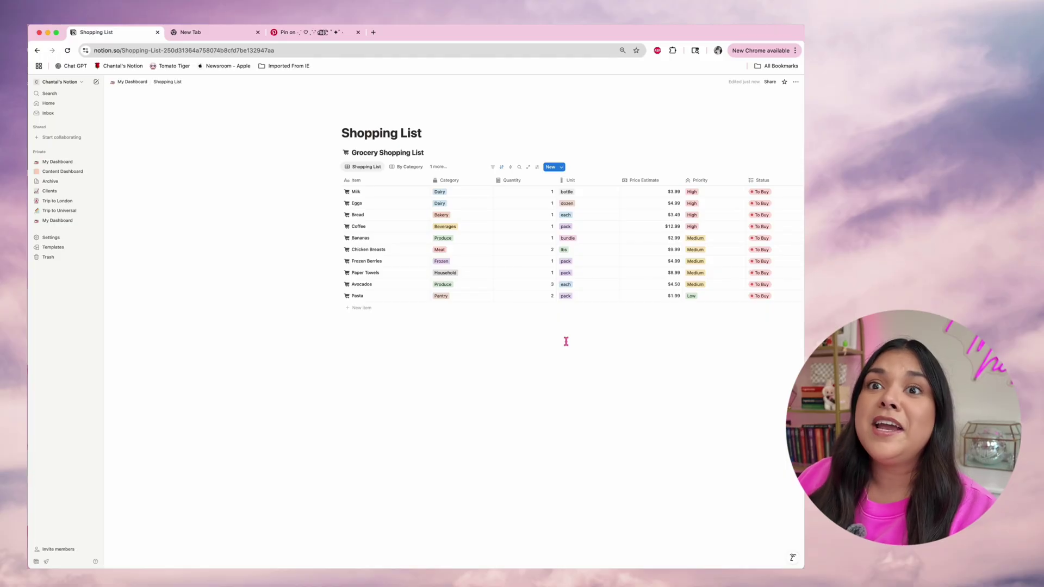
pyautogui.click(133, 82)
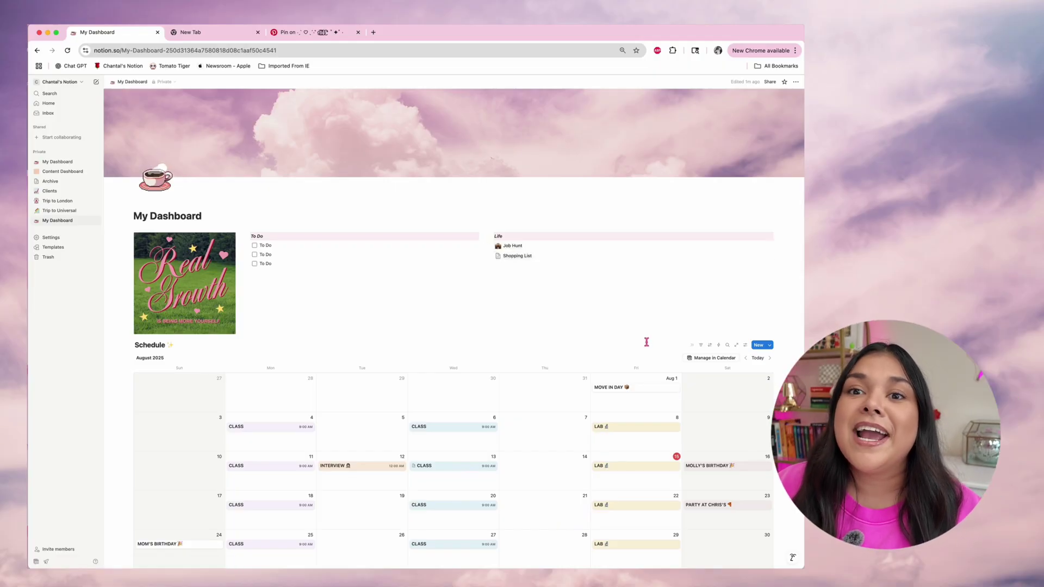
# Search the template marketplace for "habit tracker" and add the free Tracking habits template by Shepherd to the workspace.
pyautogui.click(54, 248)
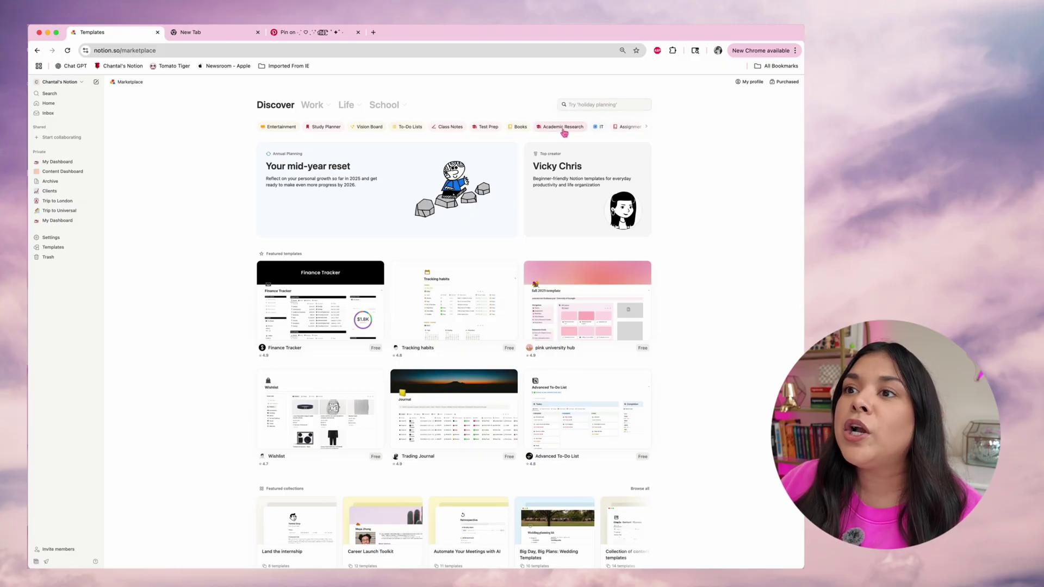
pyautogui.click(586, 105)
pyautogui.write('habit tr')
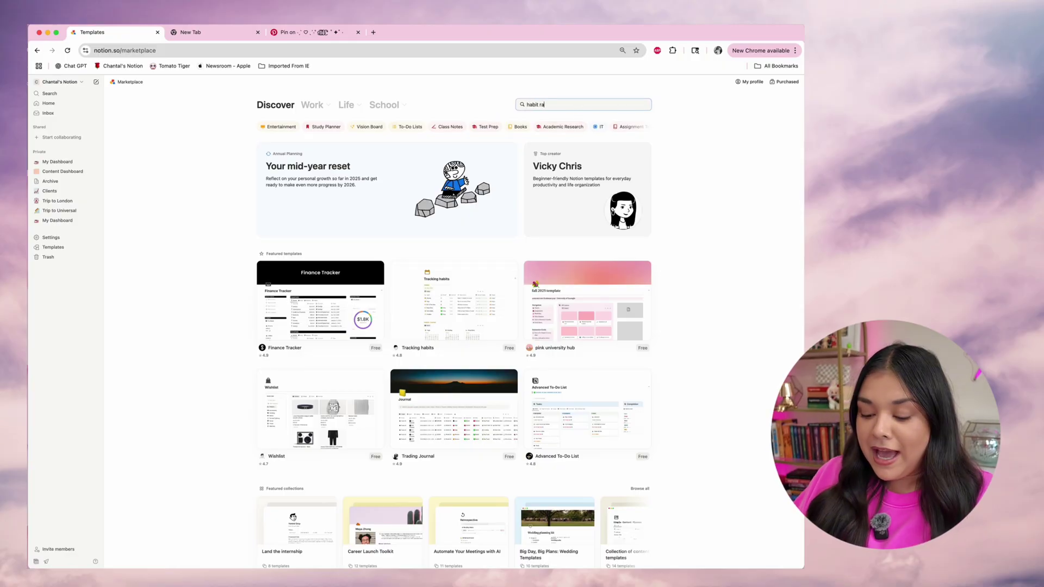
pyautogui.write('acker')
pyautogui.press('Return')
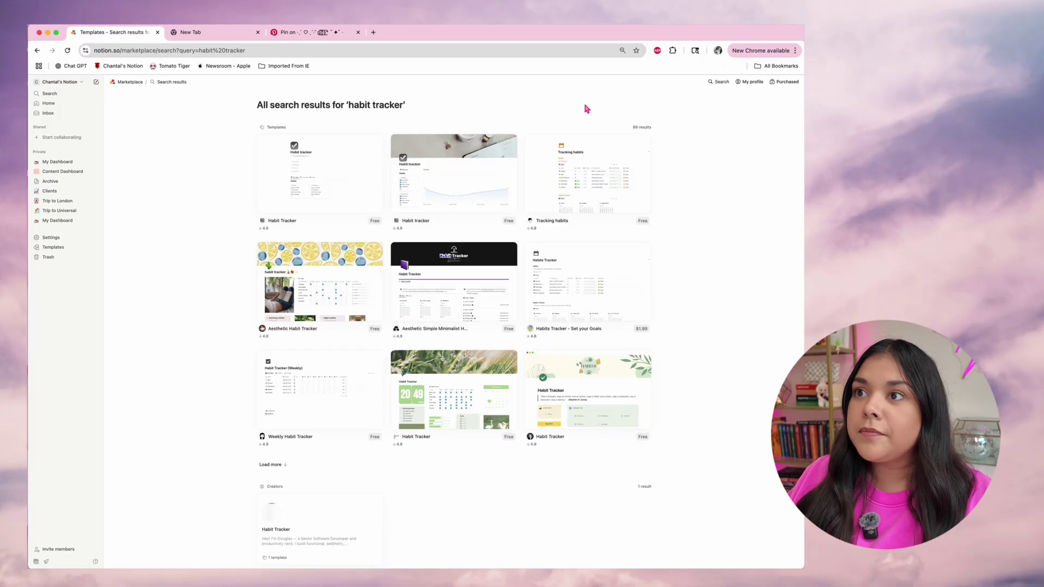
pyautogui.click(623, 198)
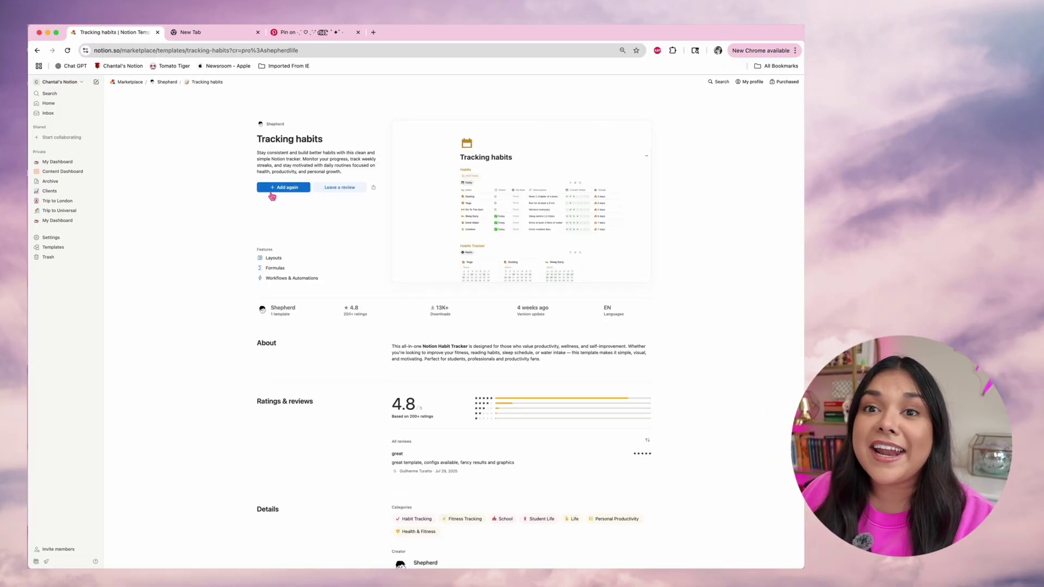
pyautogui.click(276, 190)
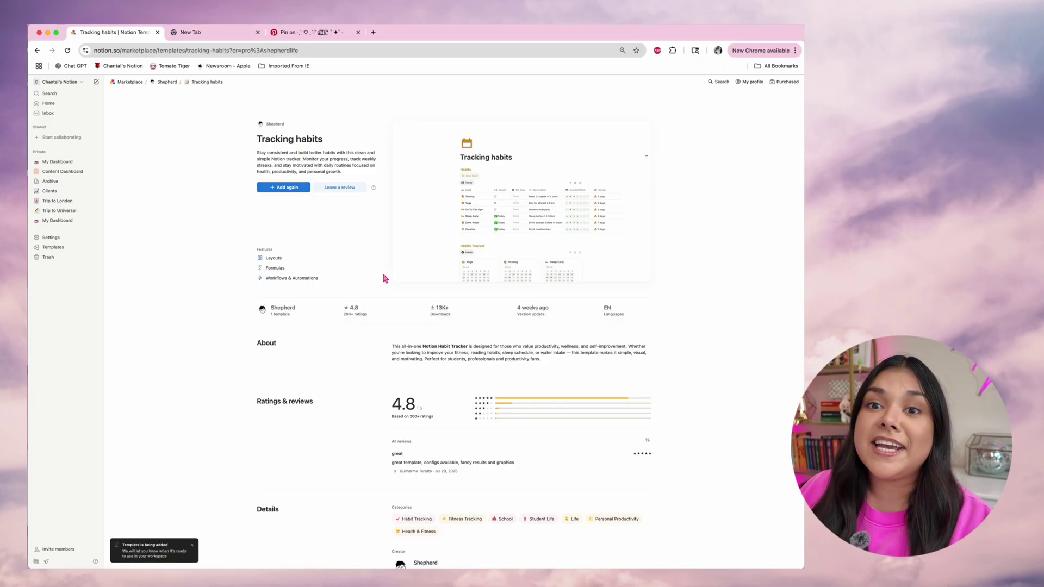
# Open the Tracking habits page and replace its calendar icon with the zigzag line chart icon in the same golden-brown colour.
pyautogui.click(51, 230)
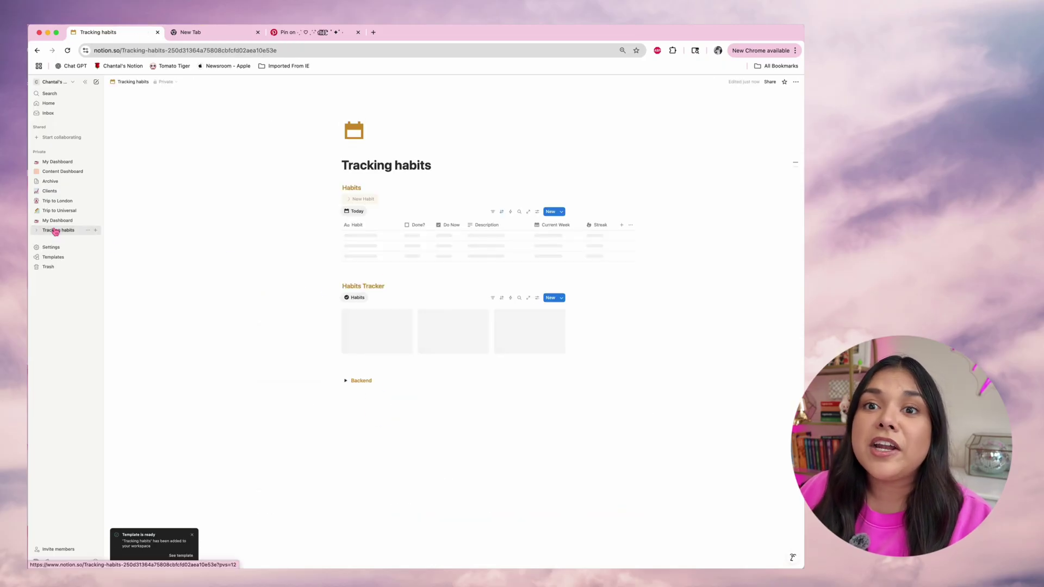
pyautogui.click(354, 137)
pyautogui.click(310, 194)
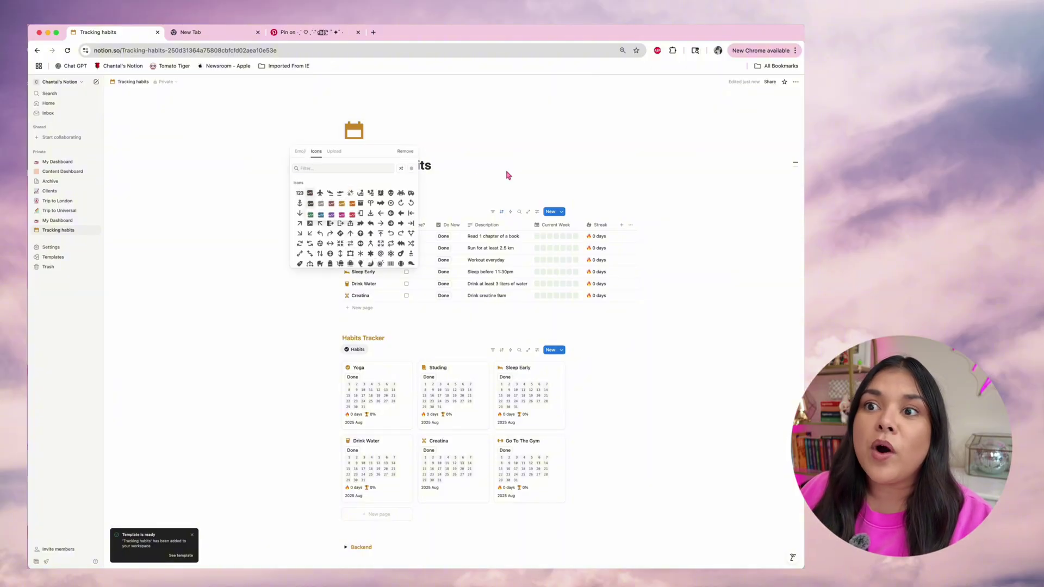
pyautogui.click(341, 205)
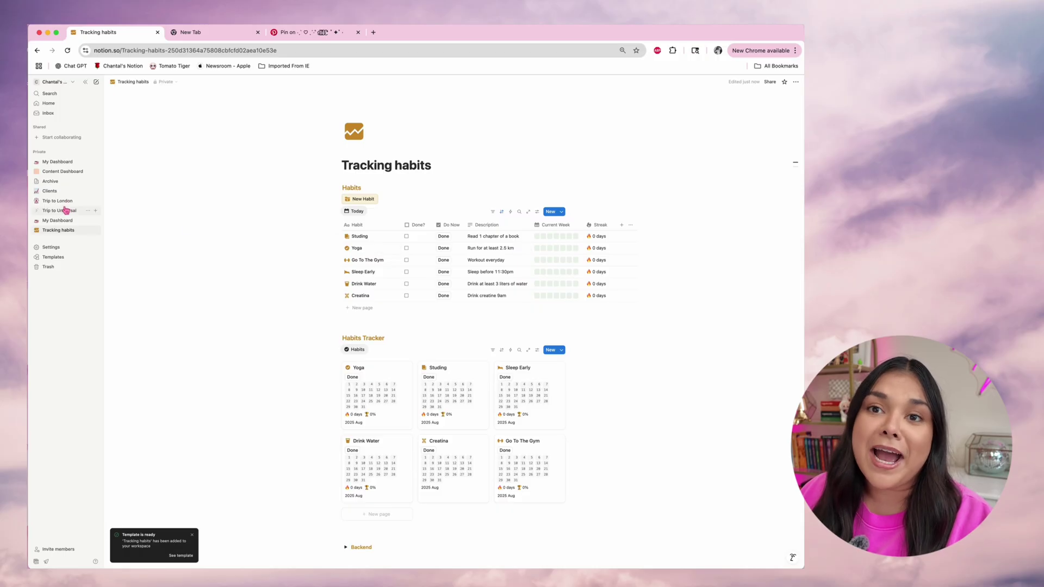
# Move the Tracking habits page into My Dashboard's Life column below Shopping List, open it from there, and return to the dashboard.
pyautogui.click(58, 221)
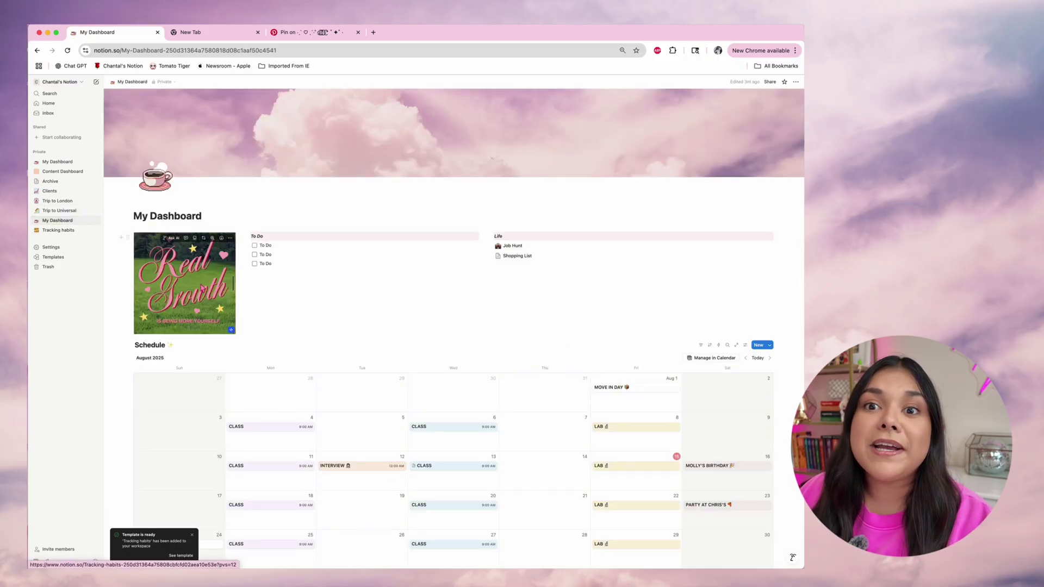
pyautogui.moveTo(60, 234); pyautogui.dragTo(522, 264)
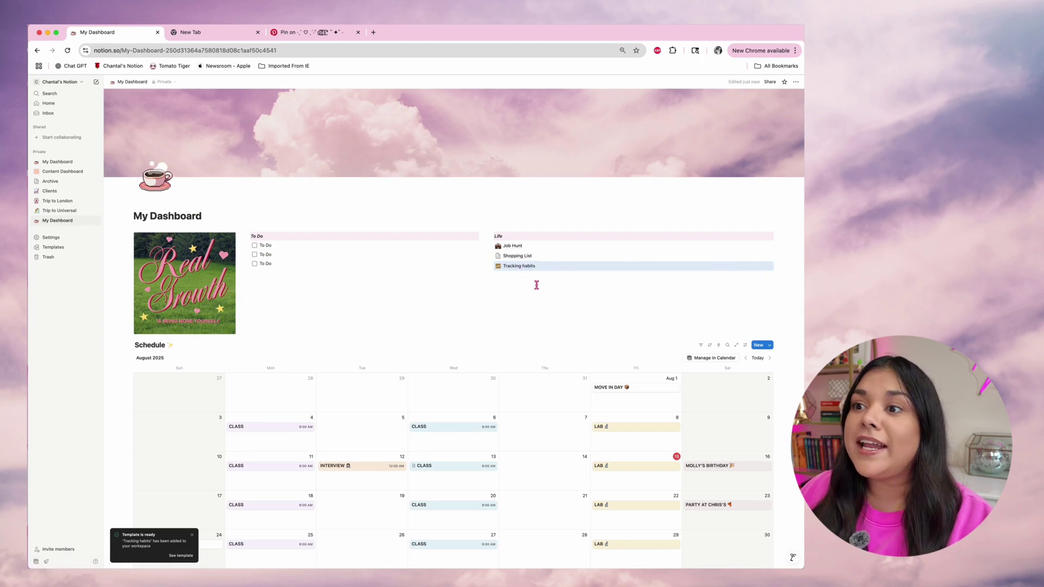
pyautogui.click(530, 284)
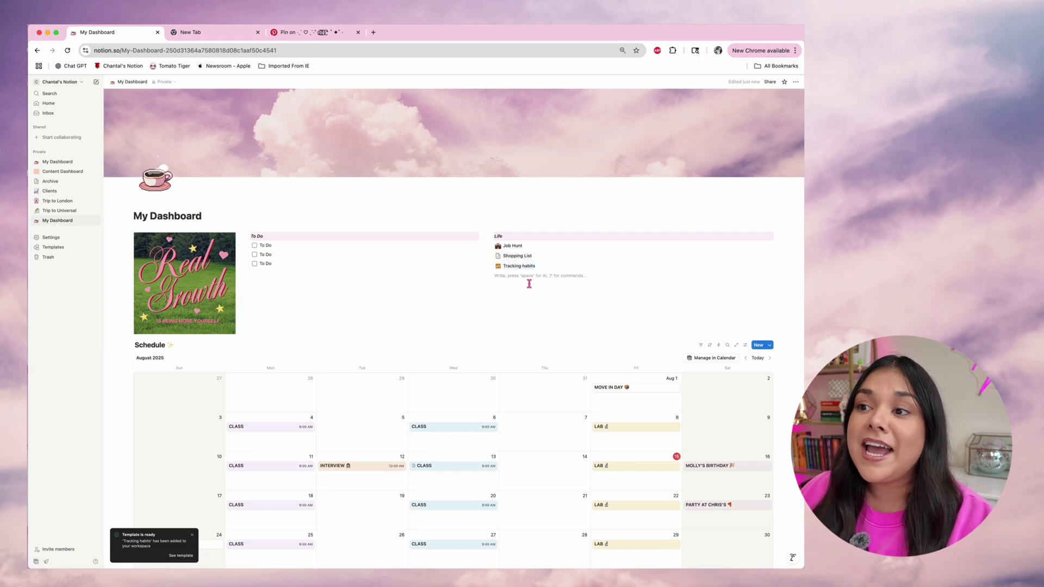
pyautogui.click(519, 266)
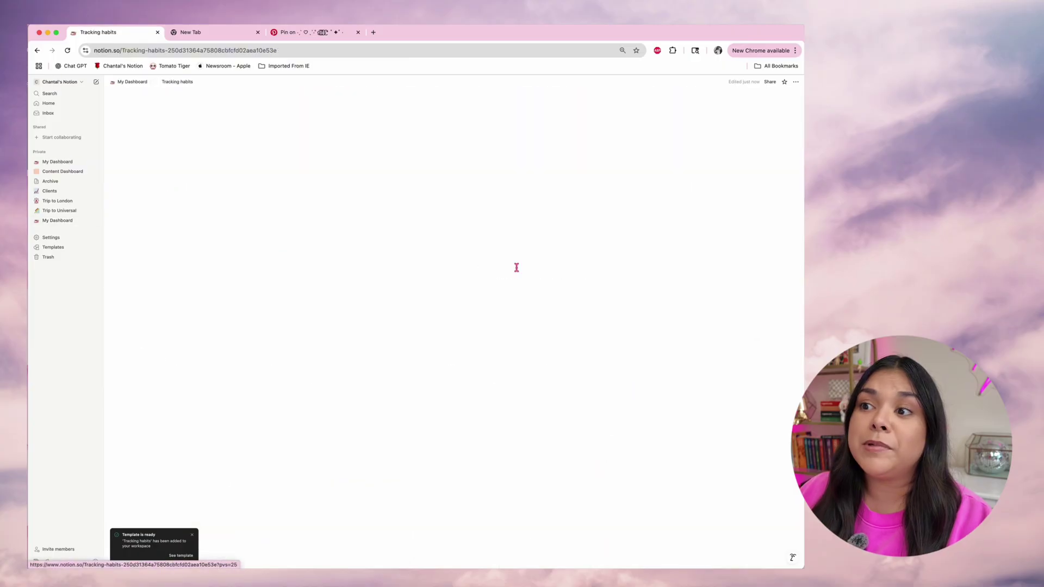
pyautogui.click(132, 81)
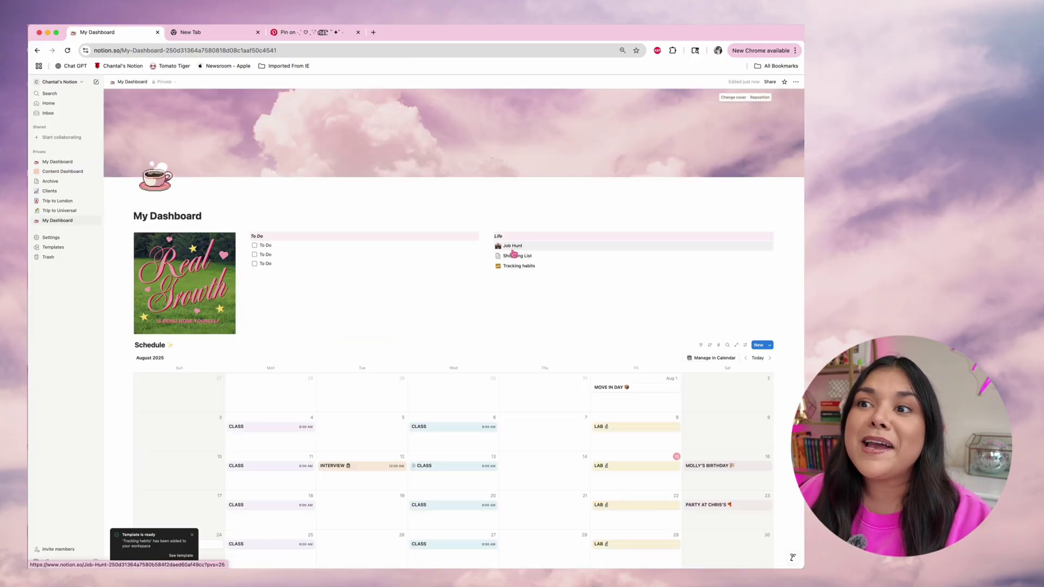